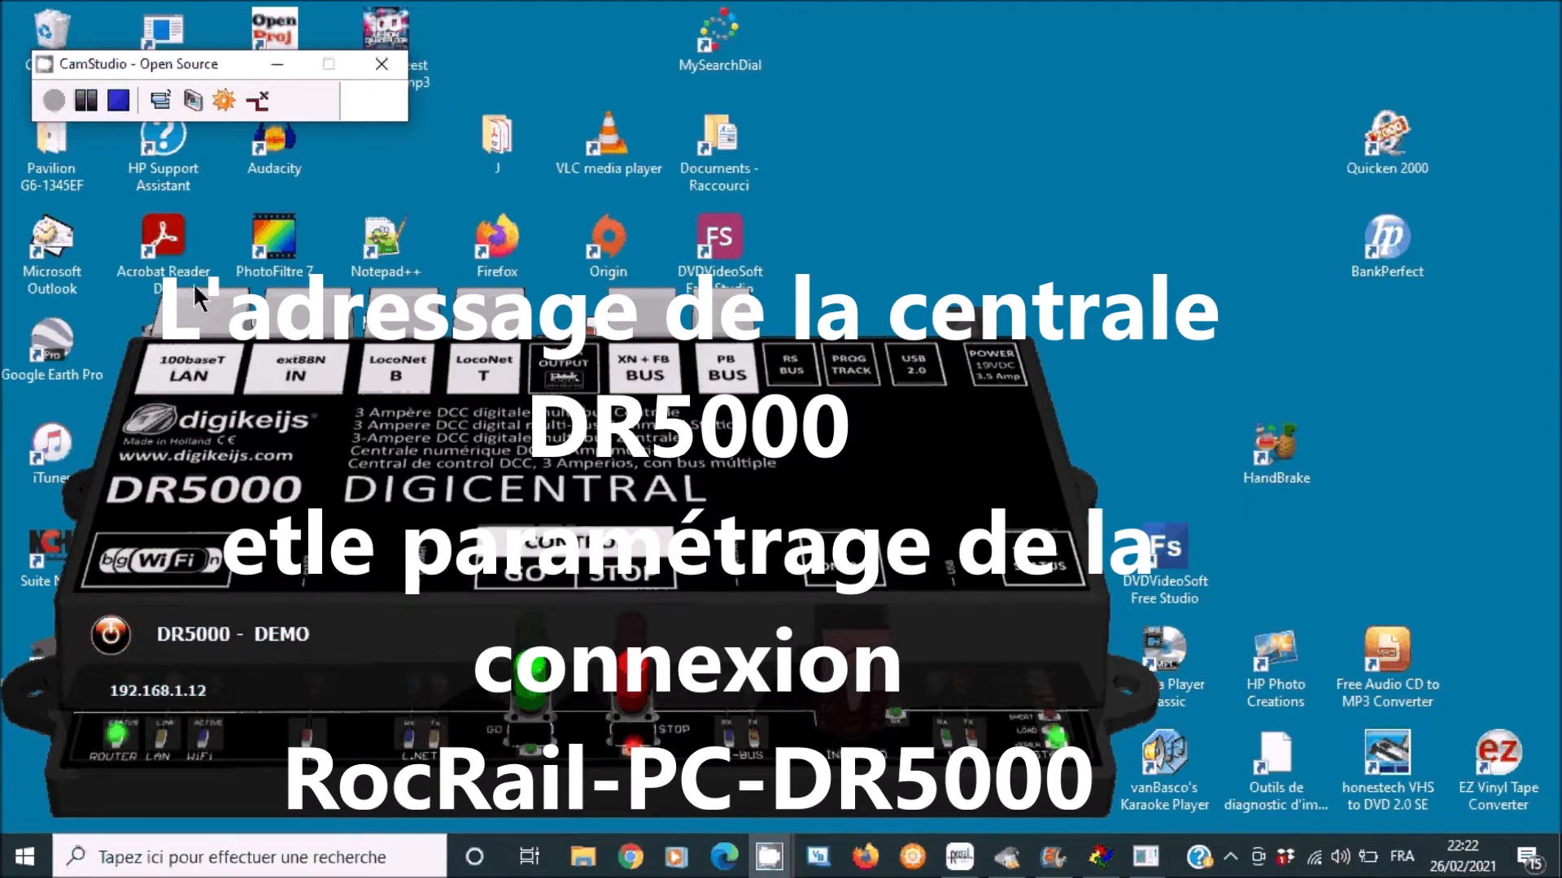
# - Briefly select DIGICENTRAL on the demo panel, then open a new Chrome window
pyautogui.doubleClick(587, 488)
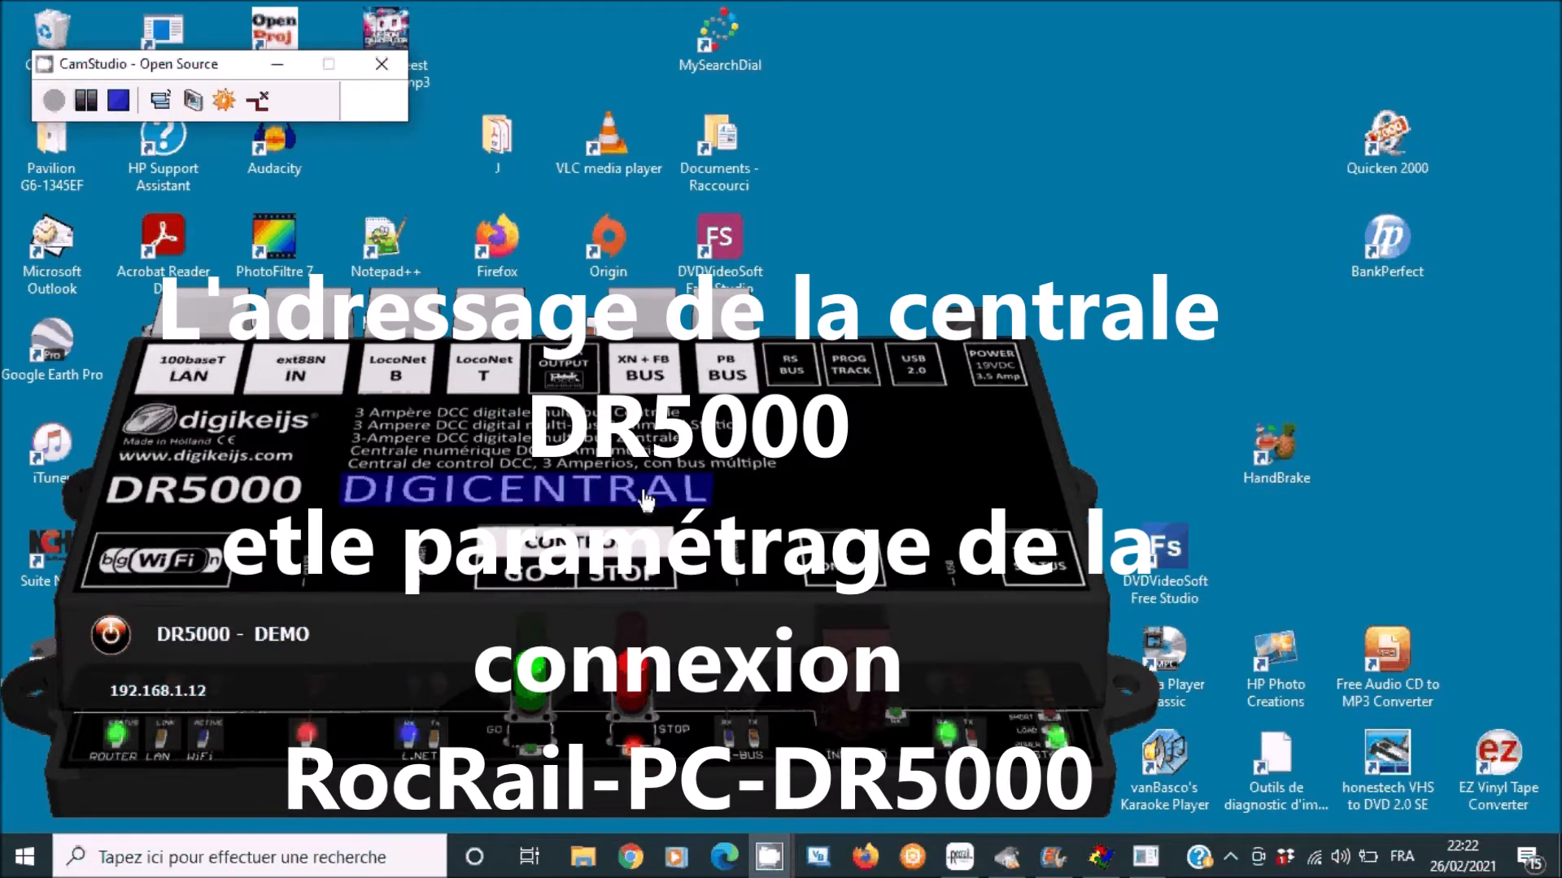
pyautogui.click(650, 454)
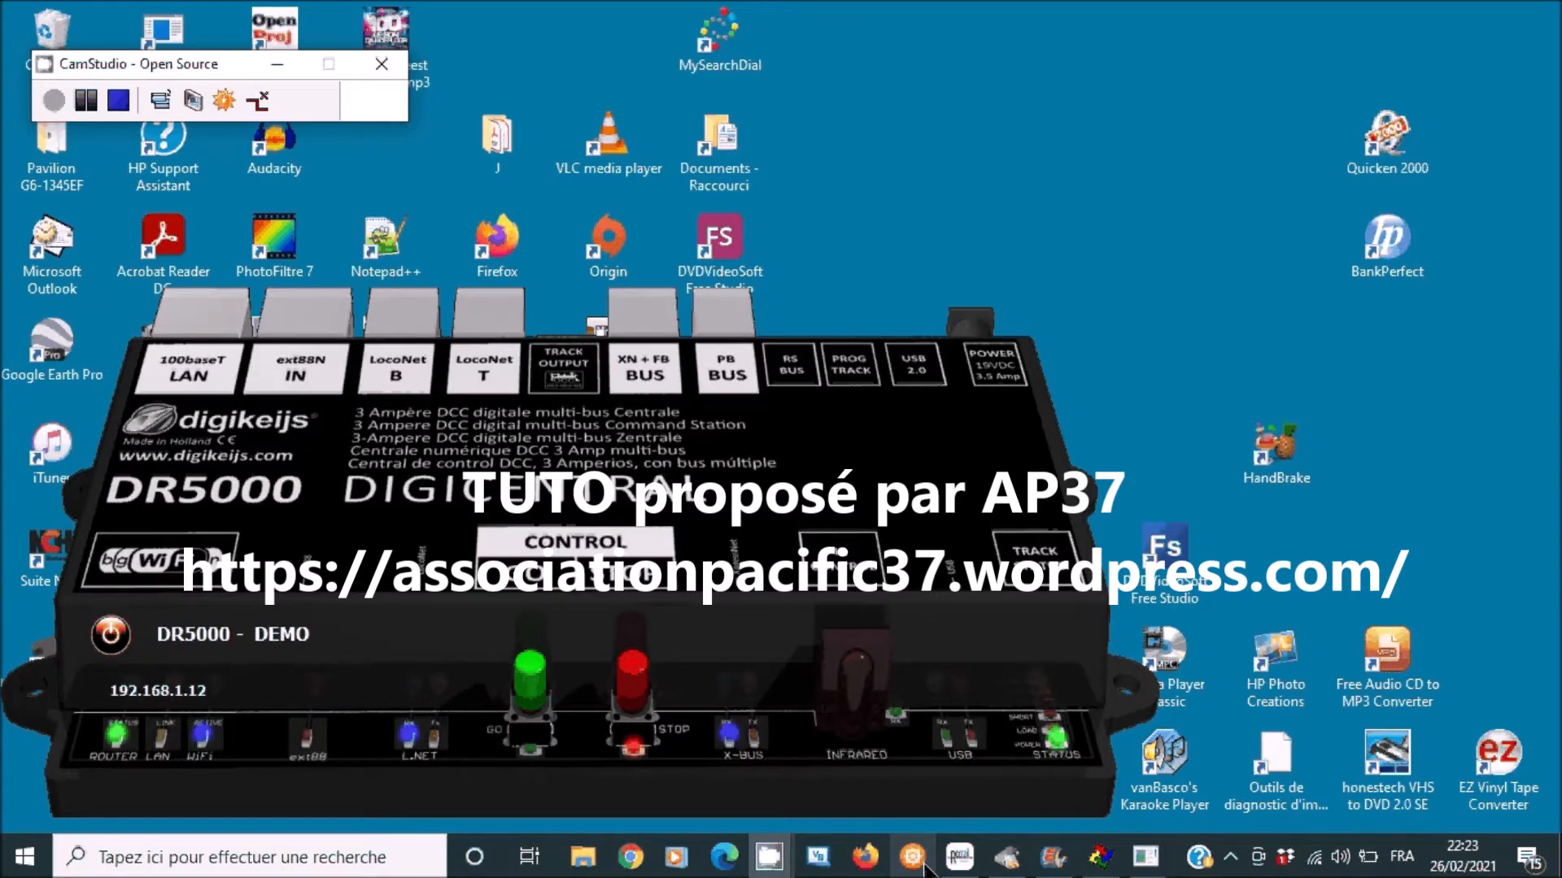
pyautogui.click(867, 857)
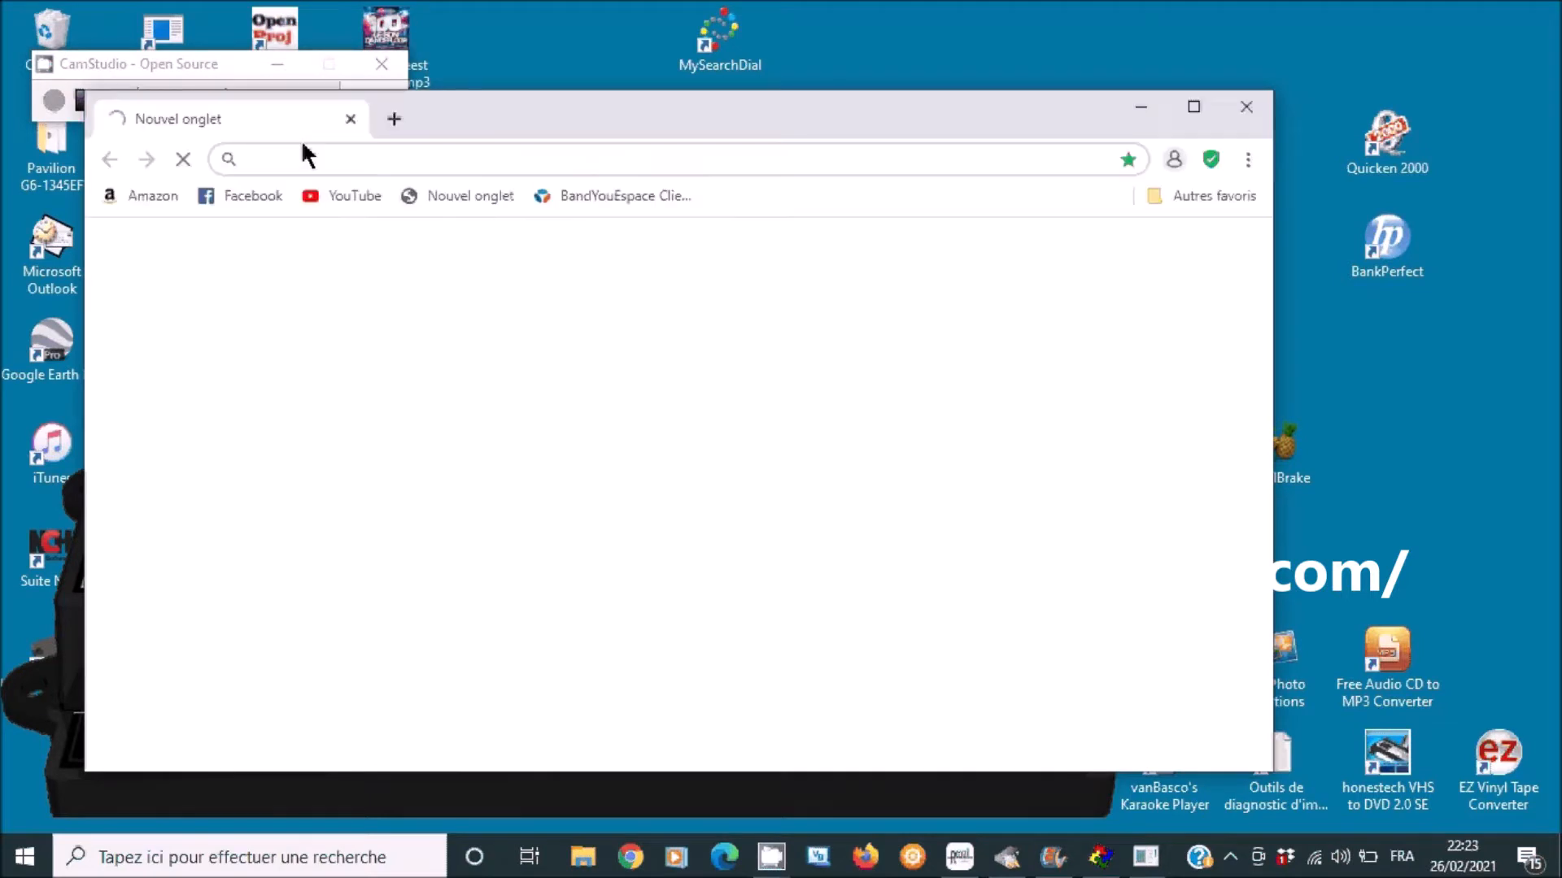
# - Enter 192.168.1.254 in the address bar and load the router's admin page
pyautogui.click(300, 161)
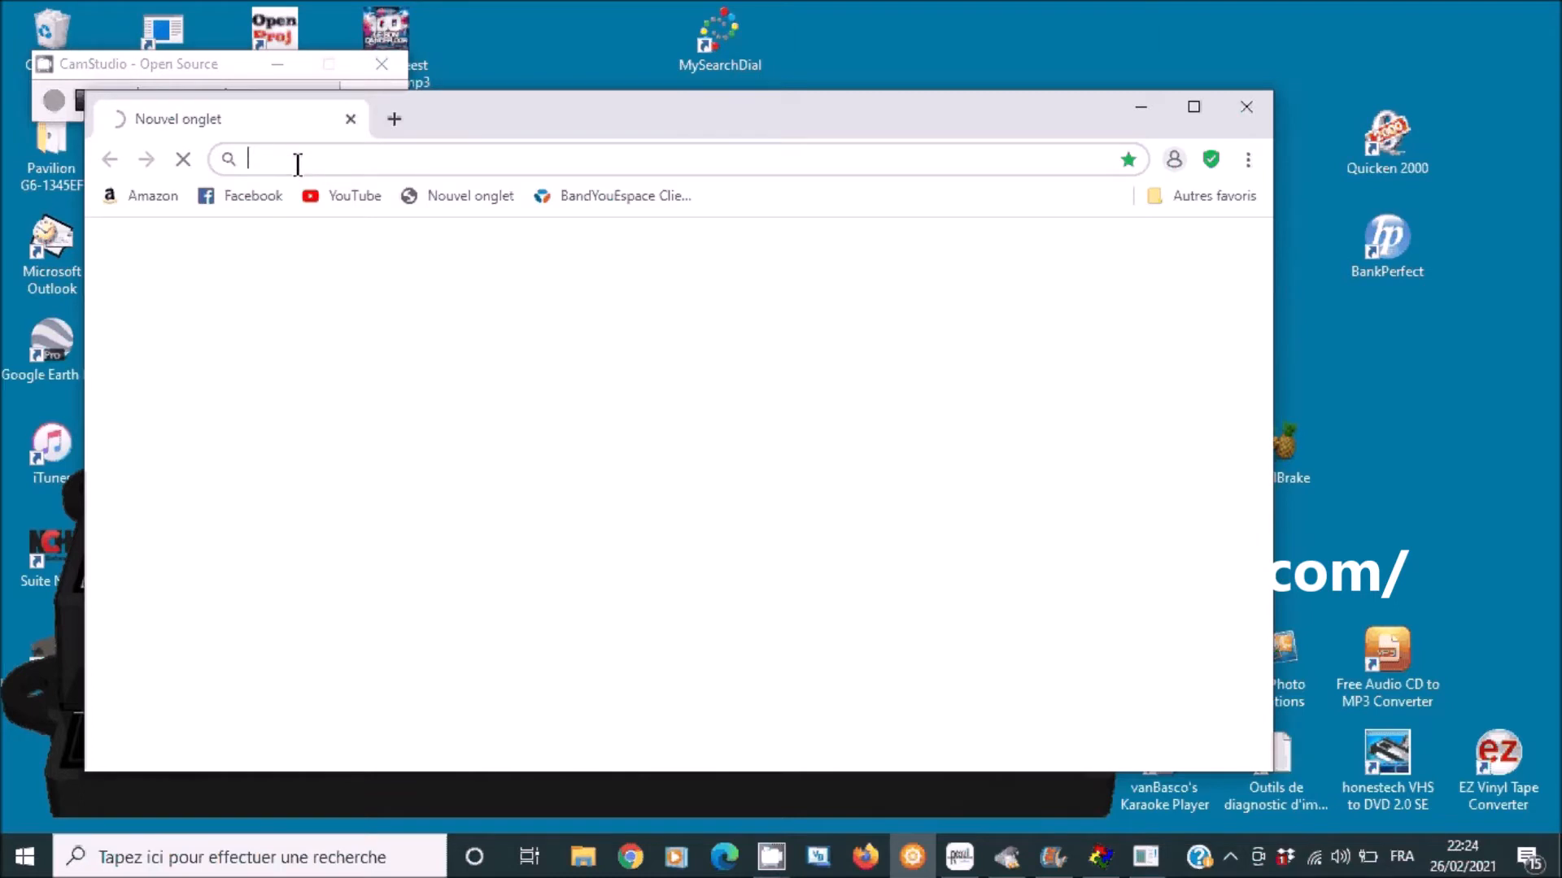
pyautogui.write('192.168.1.20')
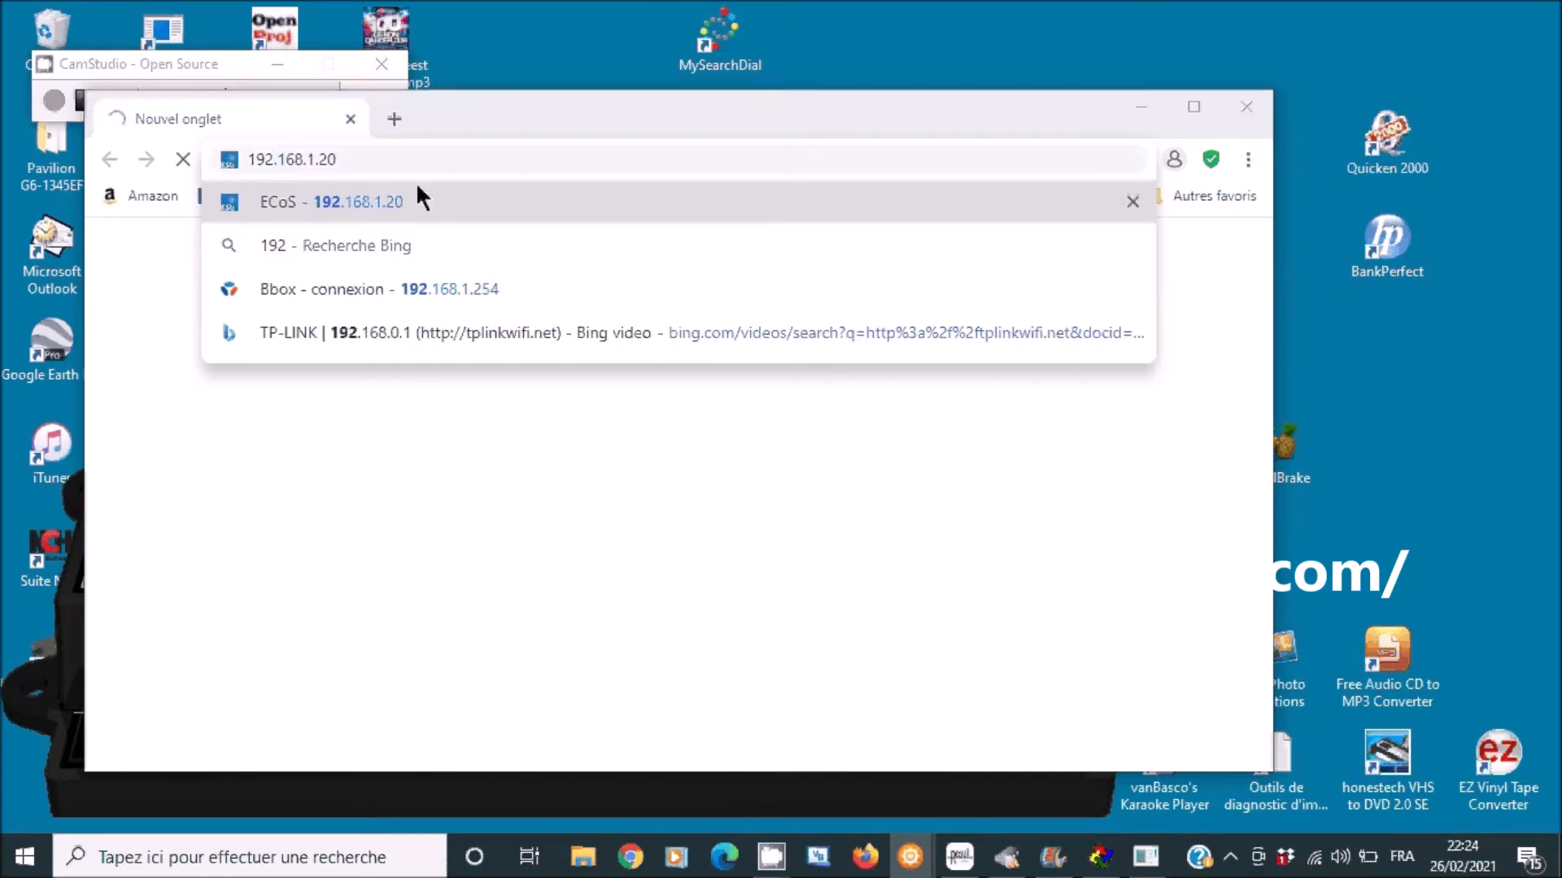
pyautogui.click(390, 160)
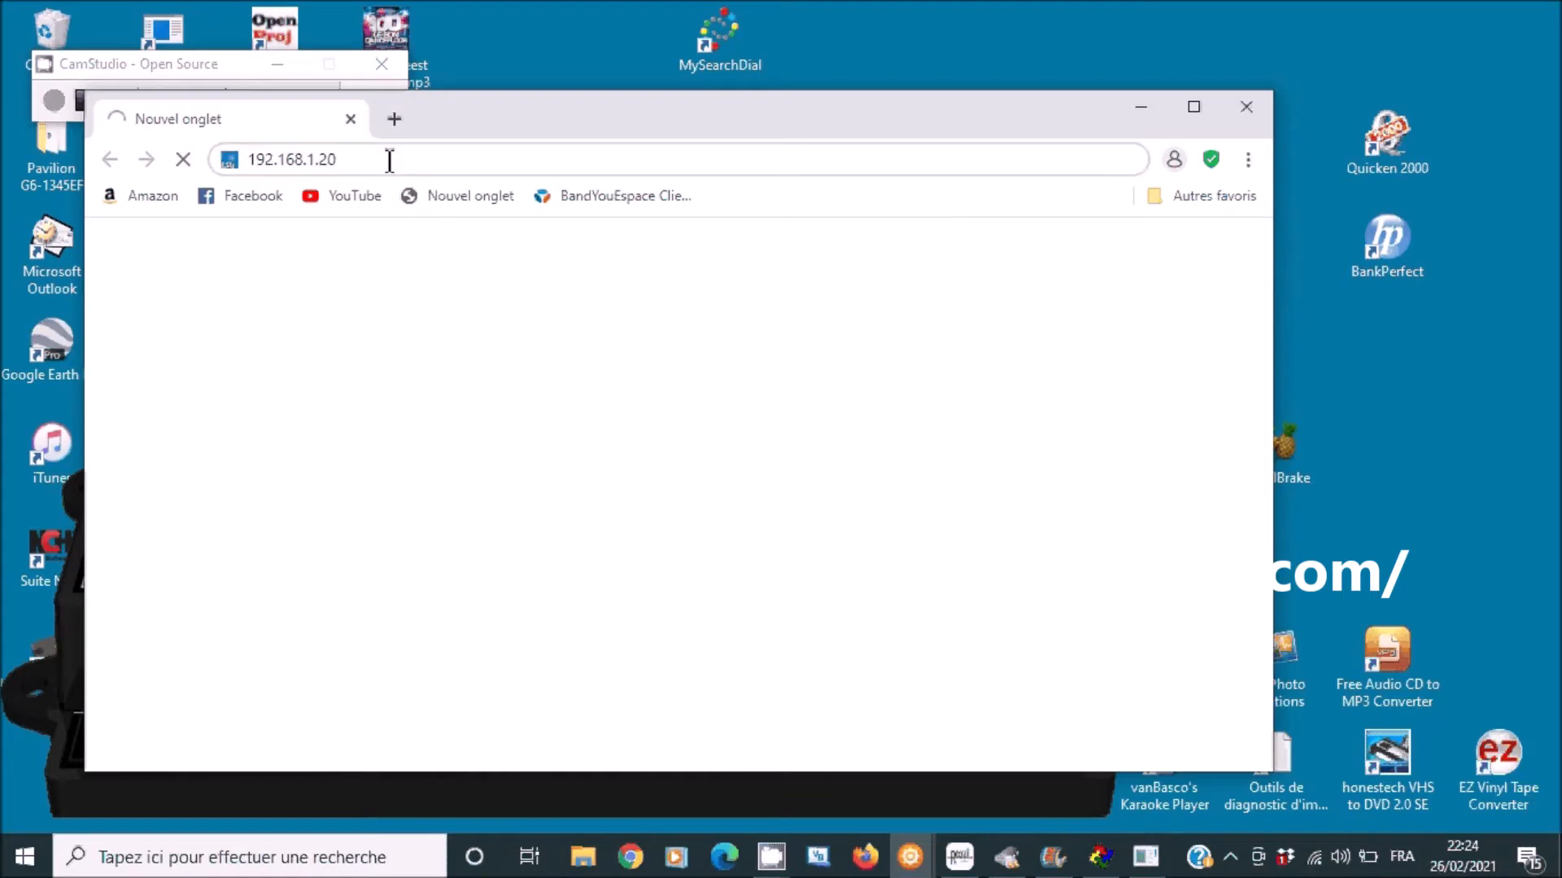
pyautogui.press('BackSpace')
pyautogui.write('55')
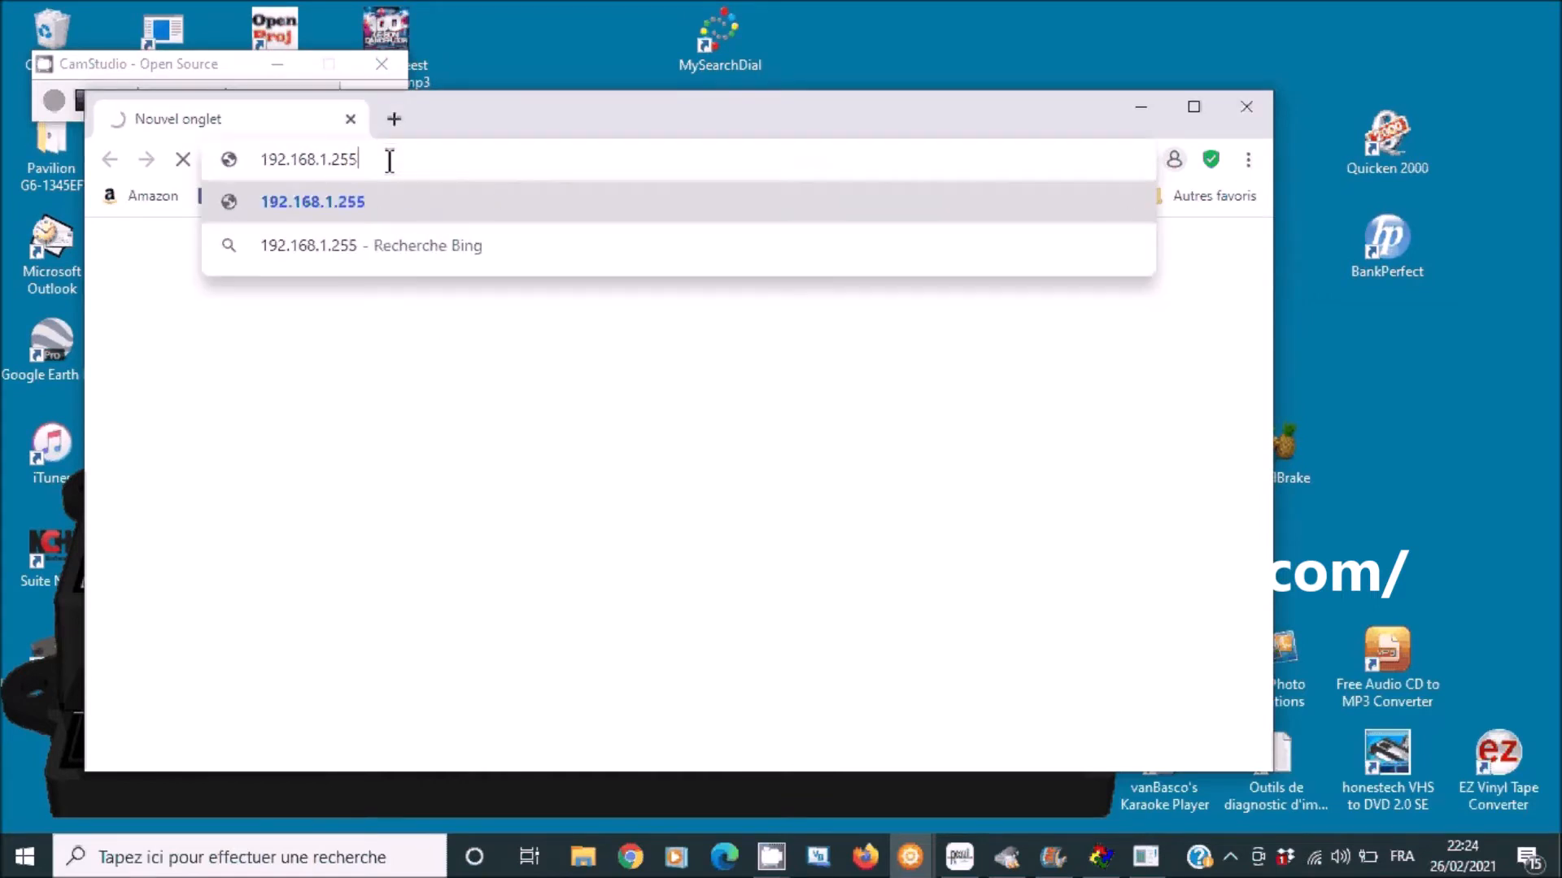
pyautogui.press('BackSpace')
pyautogui.write('4')
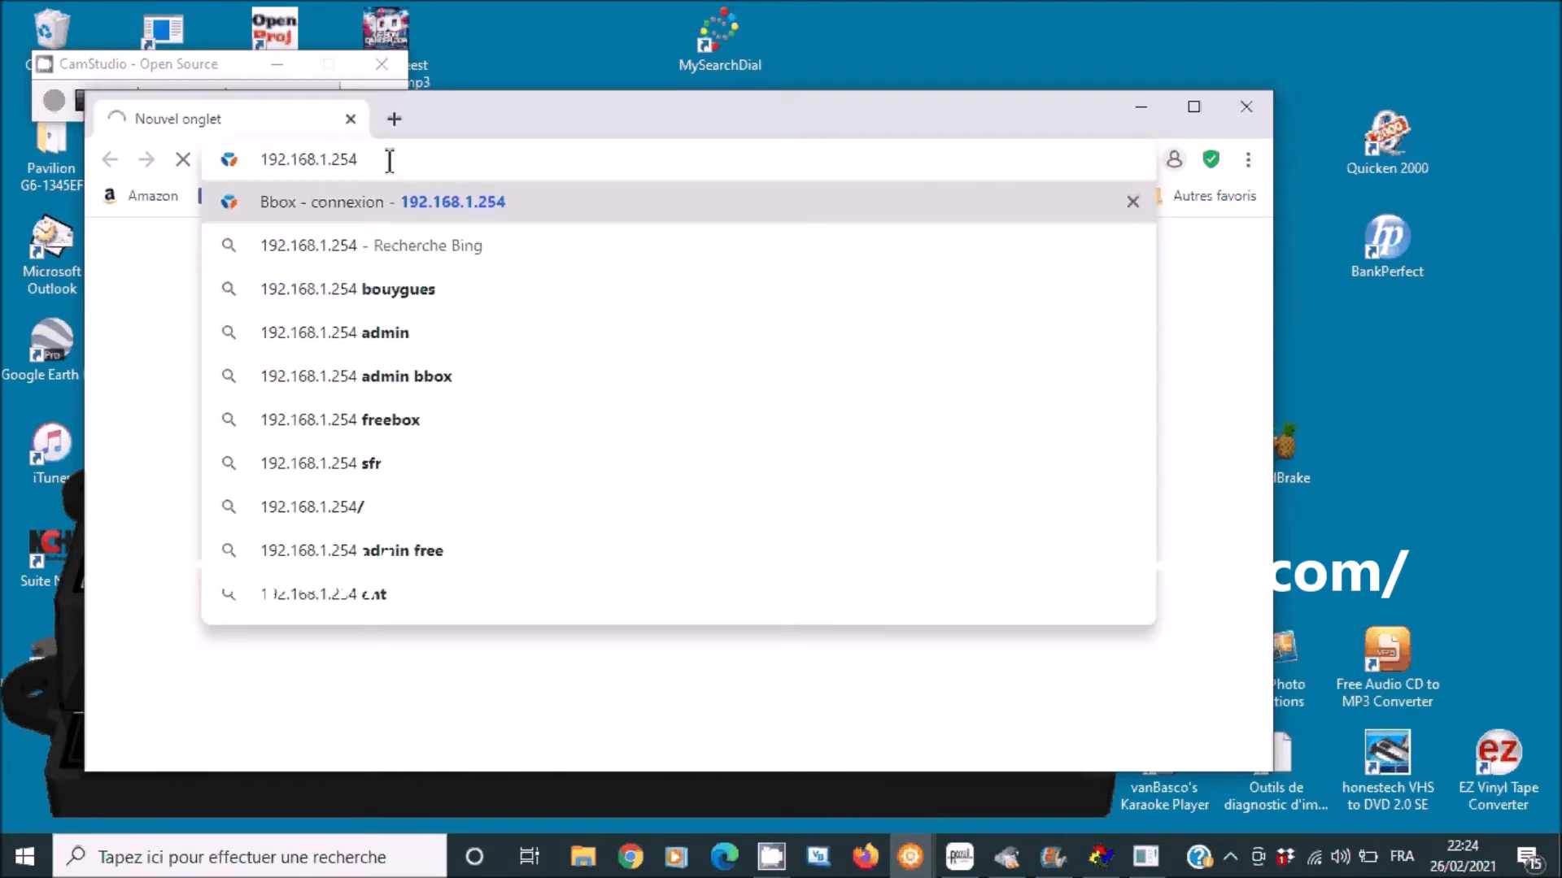
pyautogui.press('Return')
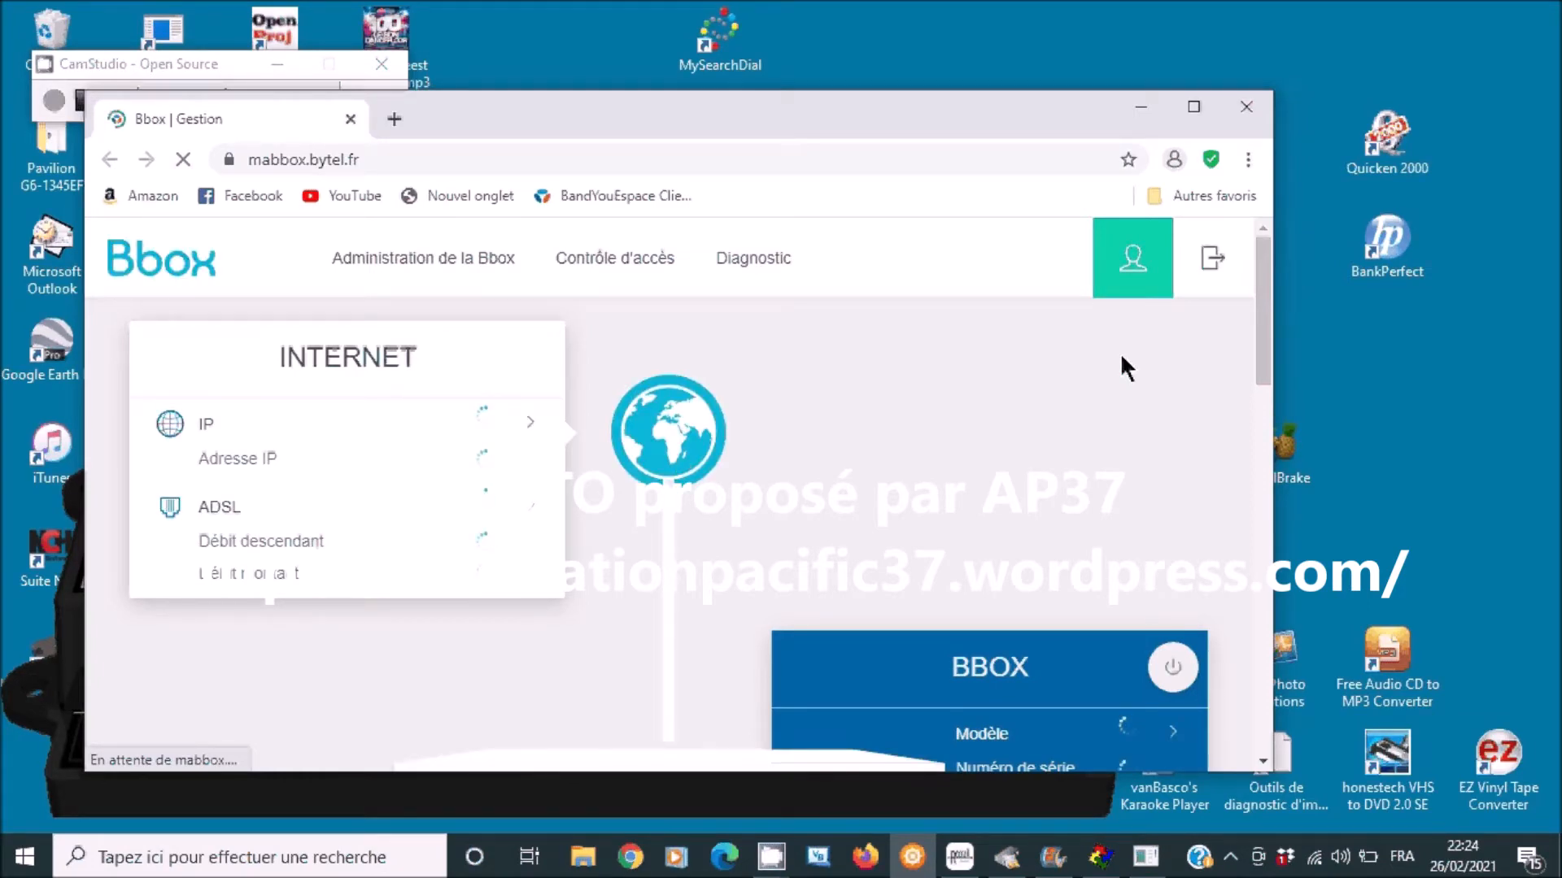
# - Scroll down to the Appareils actifs device list, then close the Bbox admin window
pyautogui.moveTo(1264, 358); pyautogui.dragTo(1276, 441)
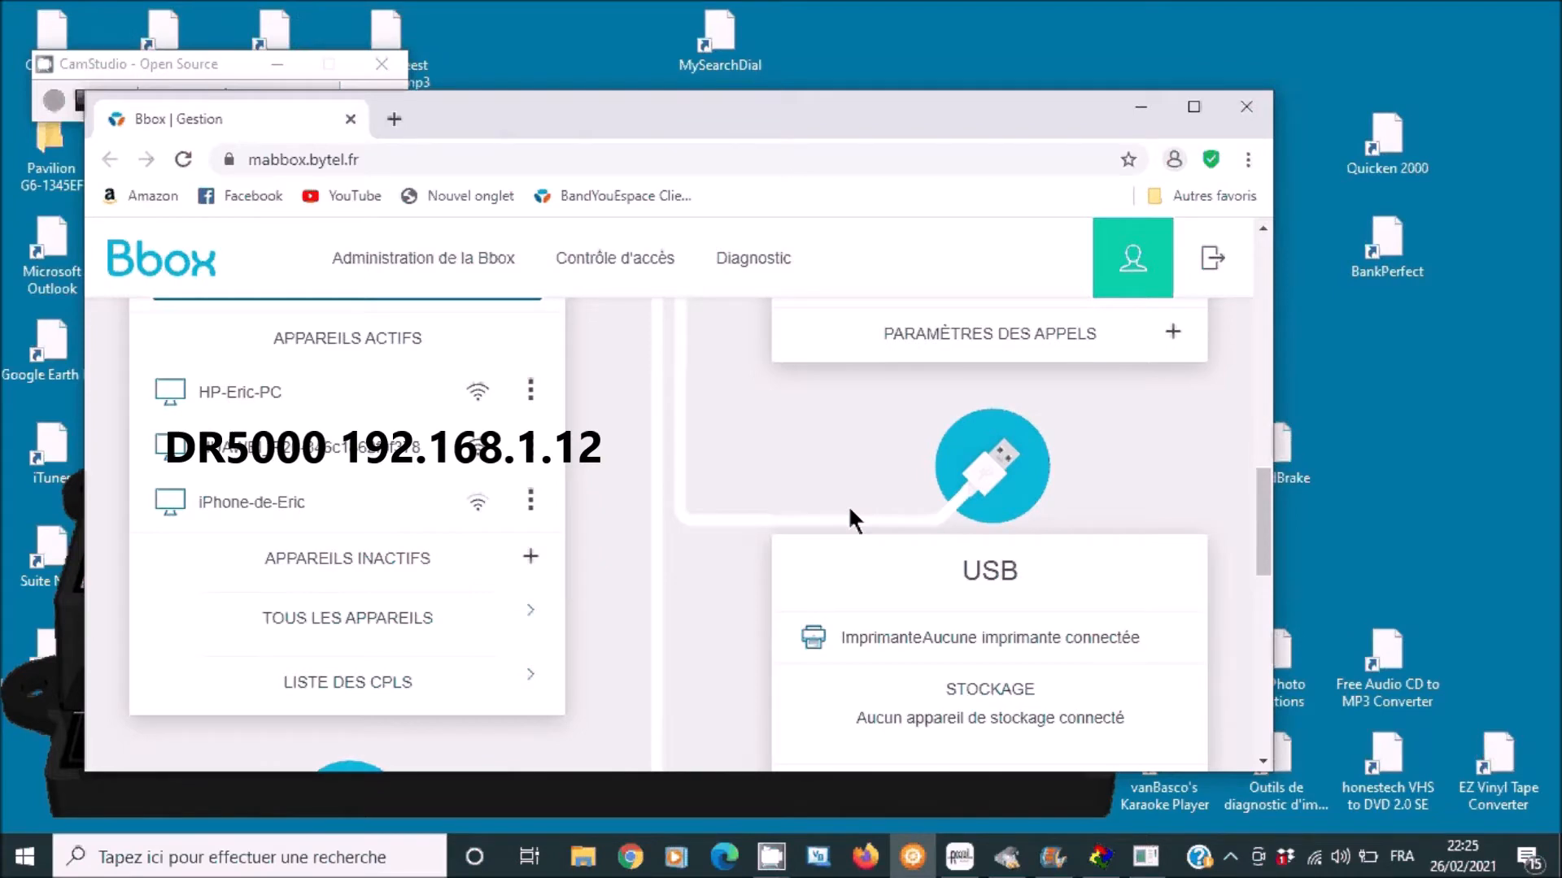
pyautogui.click(1245, 109)
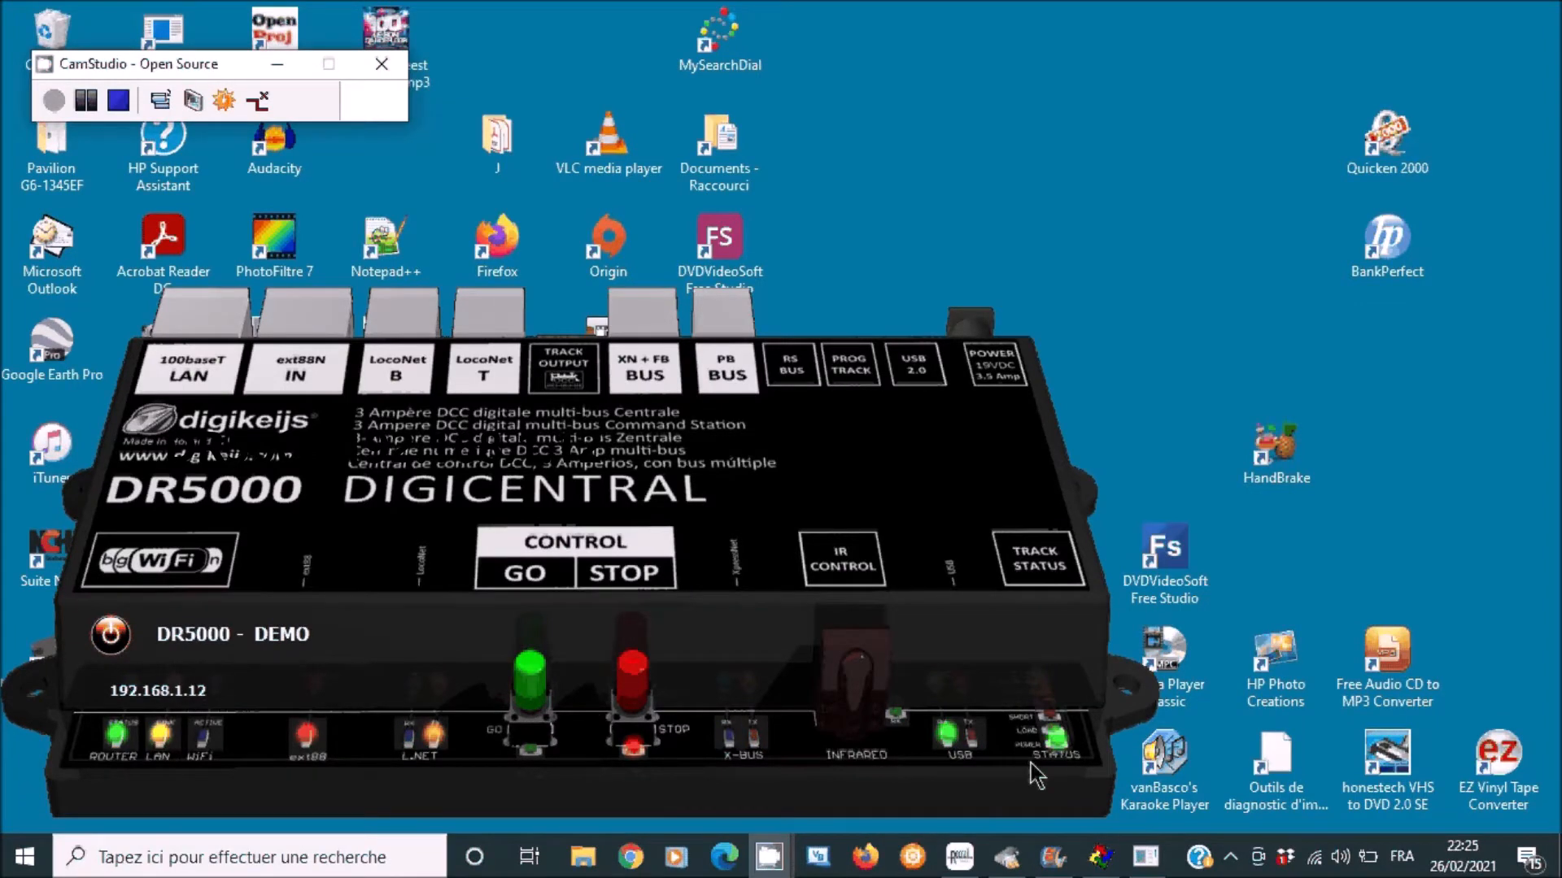
# - Restore the Rocrail window showing the DR5000_RJ45_tuto track plan
pyautogui.click(959, 863)
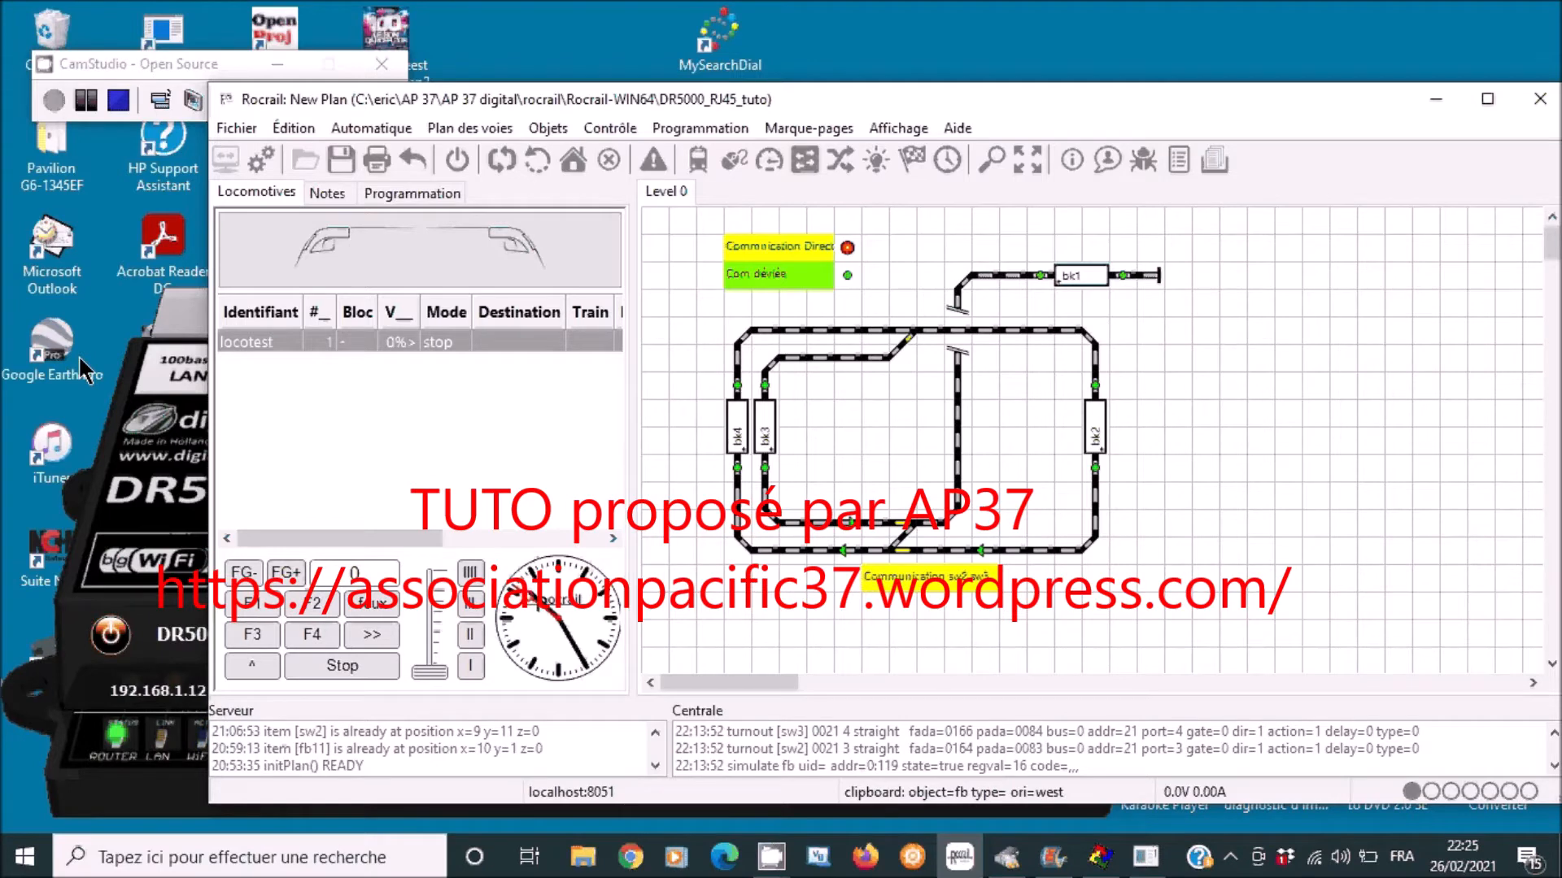
# - Open Rocrail properties on the Centrale tab and select the vcs-1 station
pyautogui.click(251, 127)
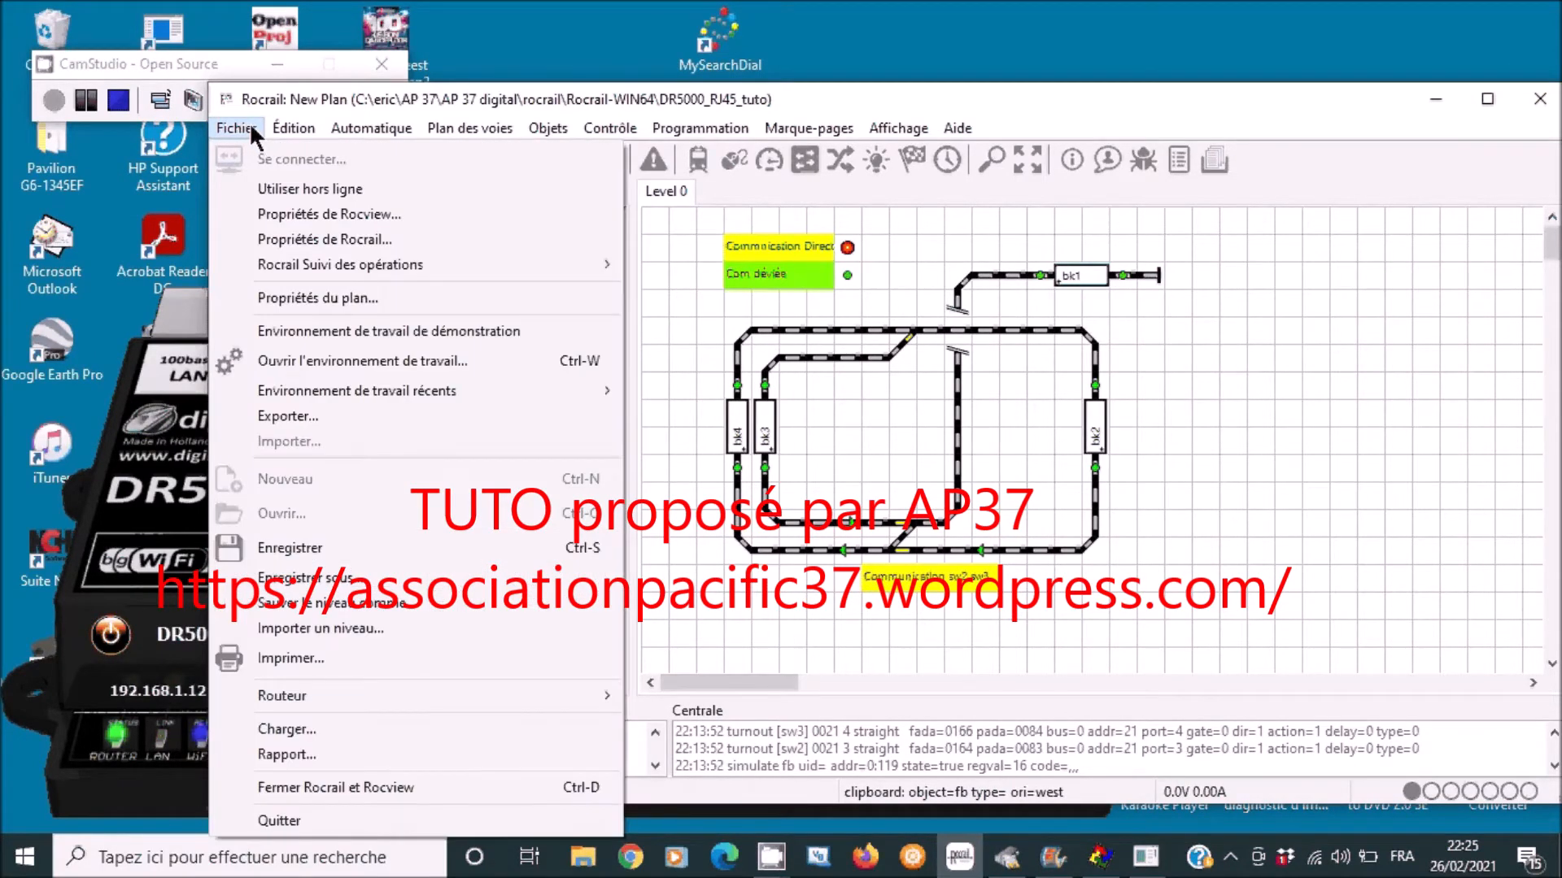
pyautogui.click(320, 238)
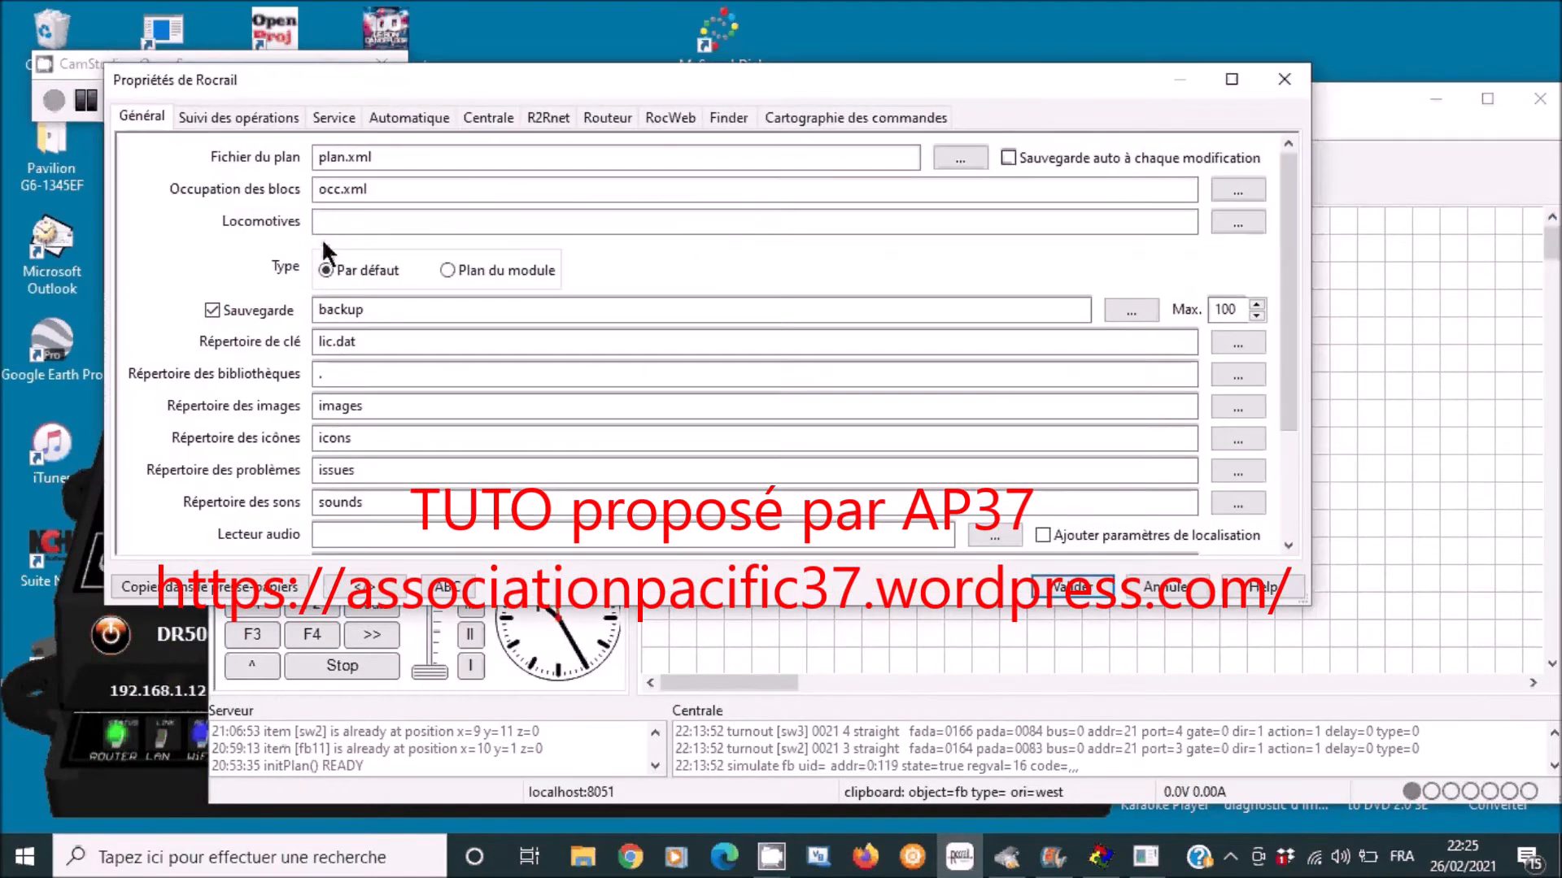
pyautogui.click(493, 117)
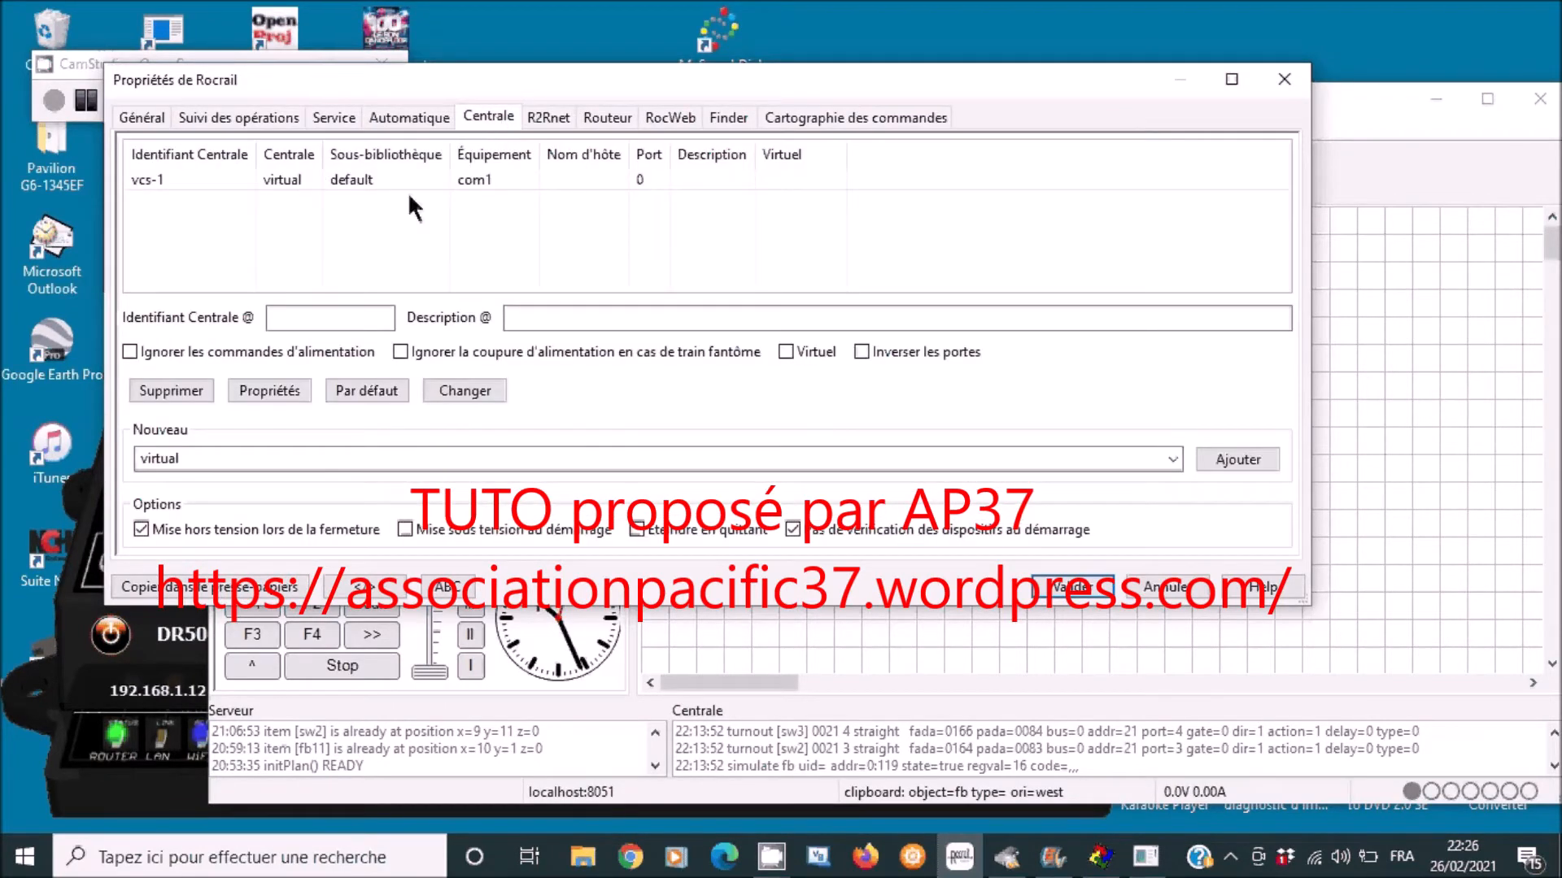
pyautogui.click(151, 185)
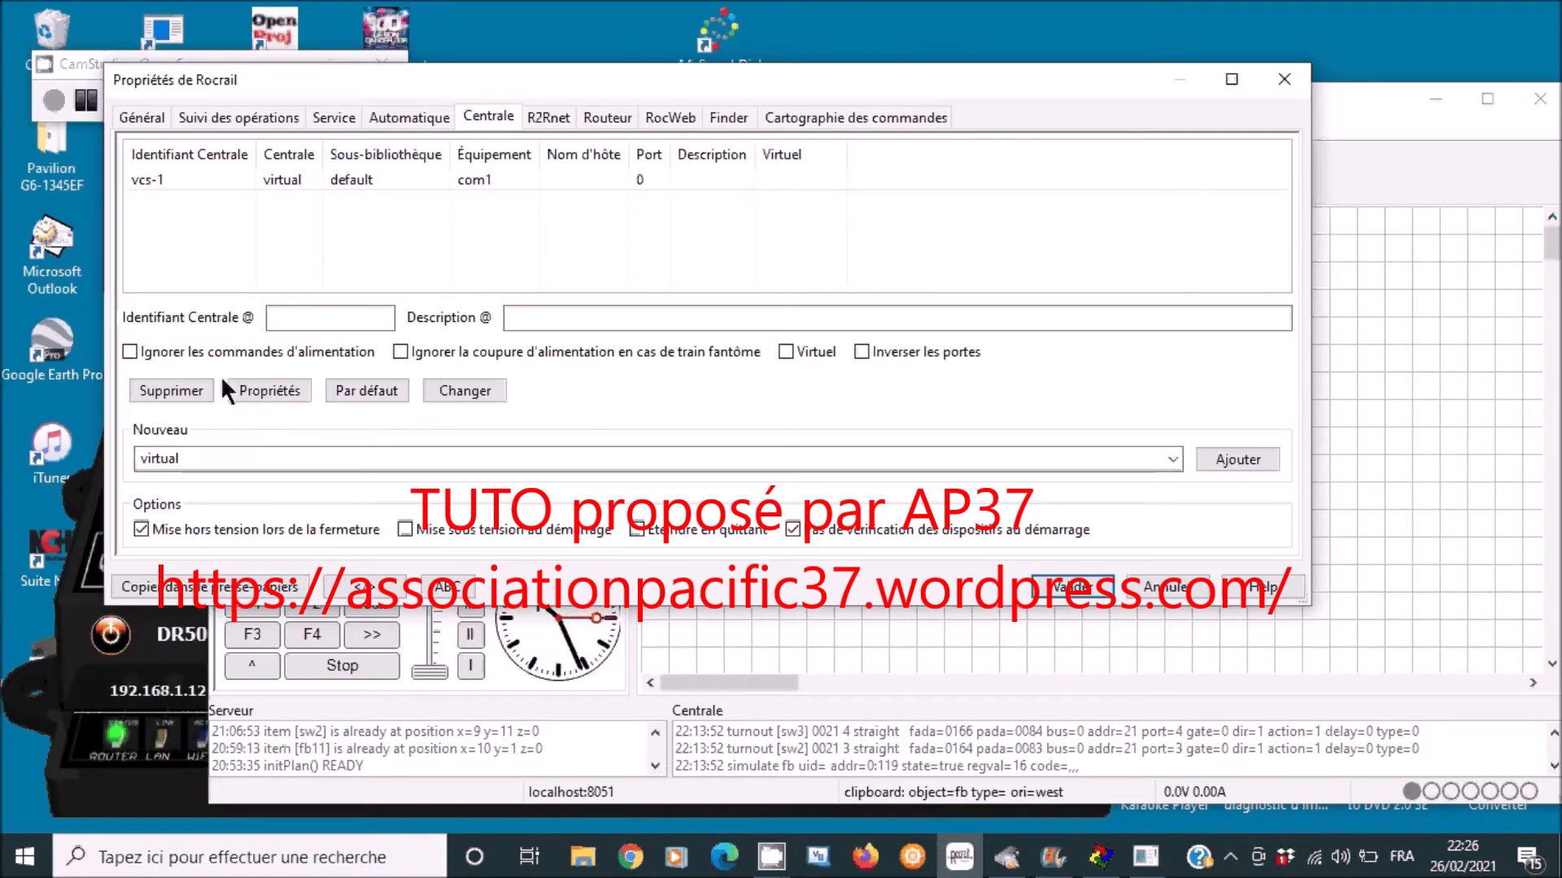
# - Add a loconet command station and select the new NEW entry
pyautogui.click(1172, 459)
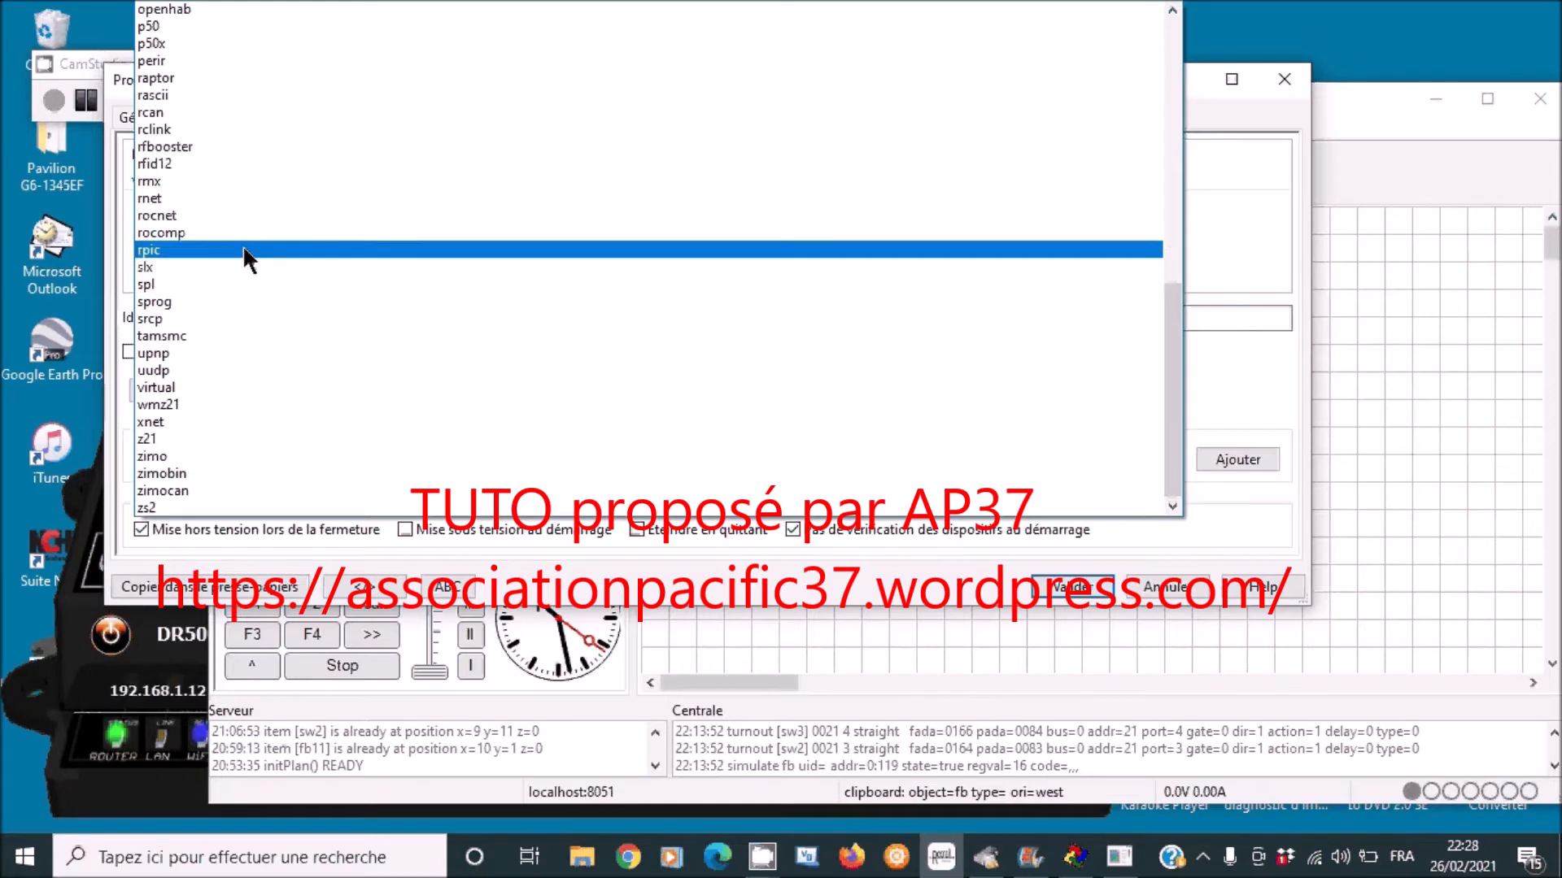
pyautogui.scroll(5, 242, 244)
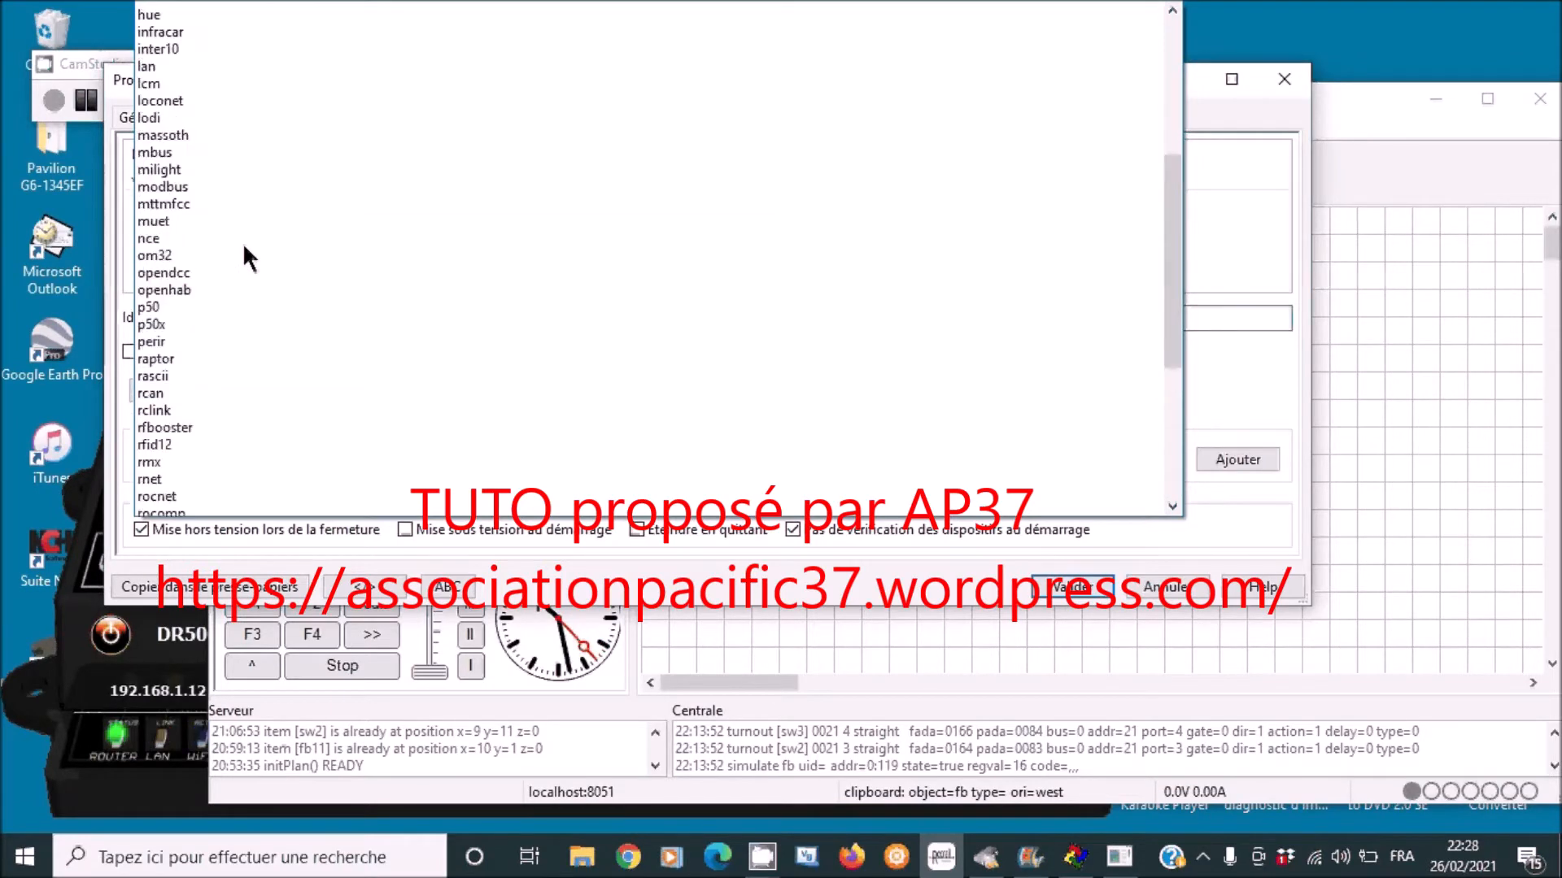
pyautogui.scroll(4, 242, 242)
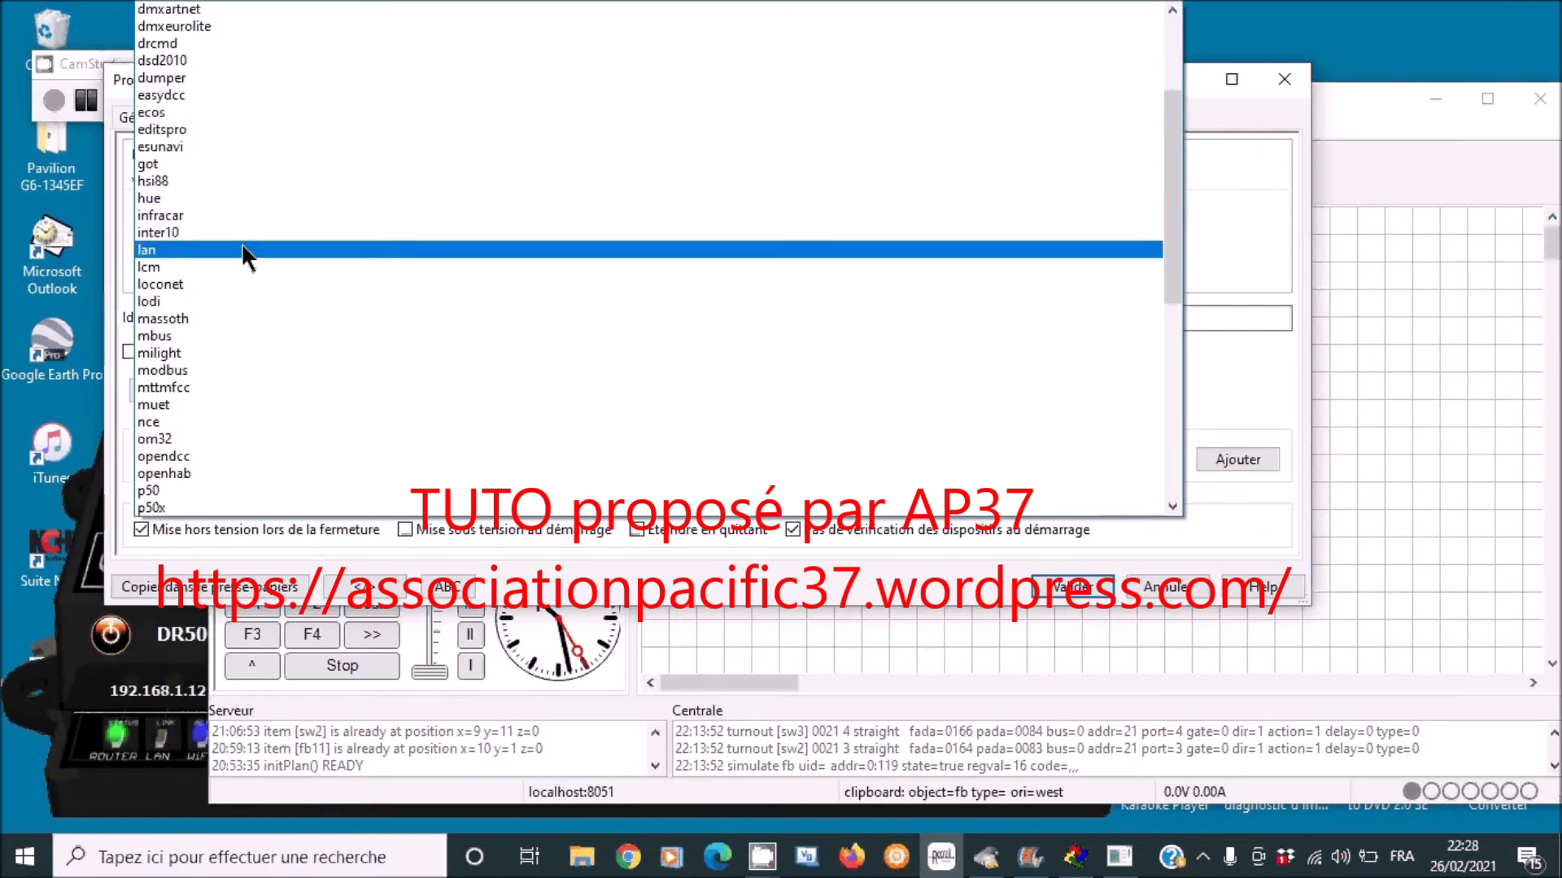
pyautogui.scroll(3, 238, 241)
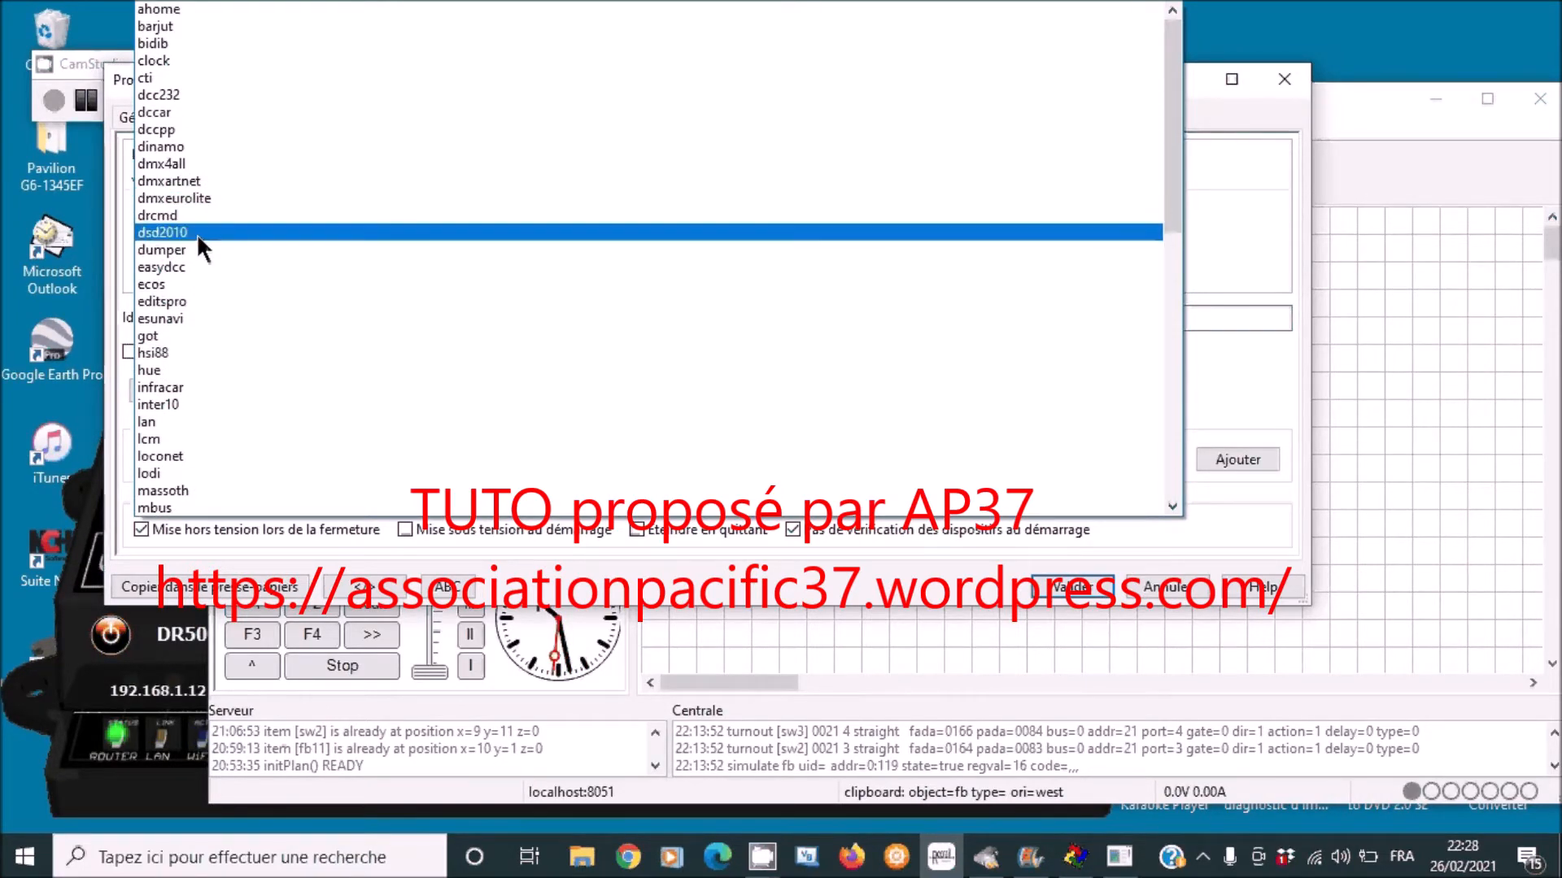
pyautogui.scroll(-1, 200, 366)
pyautogui.scroll(-1, 198, 359)
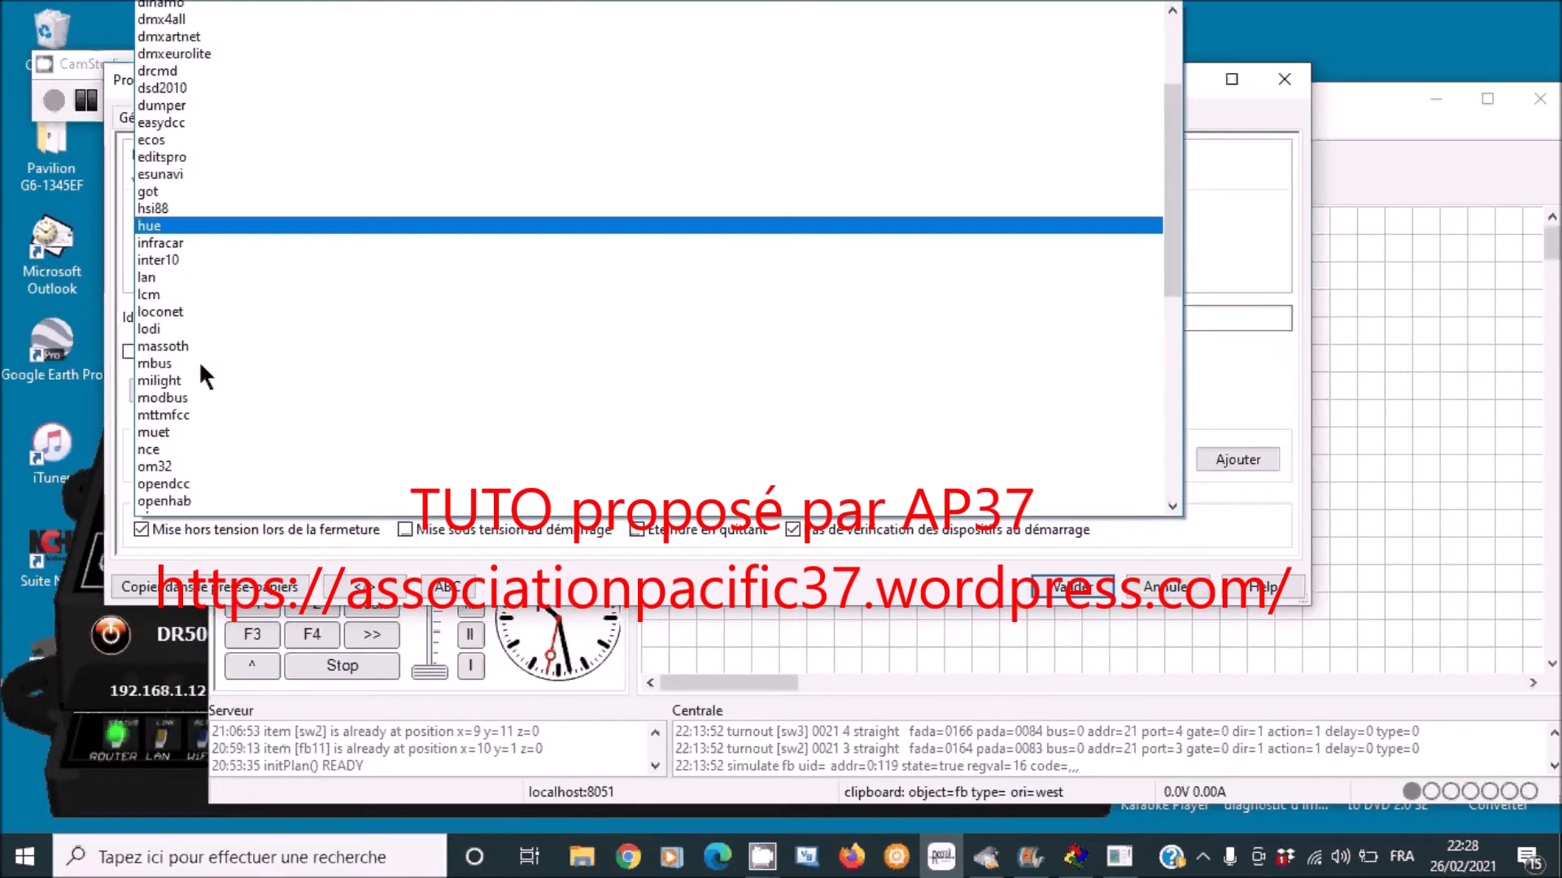
pyautogui.click(189, 301)
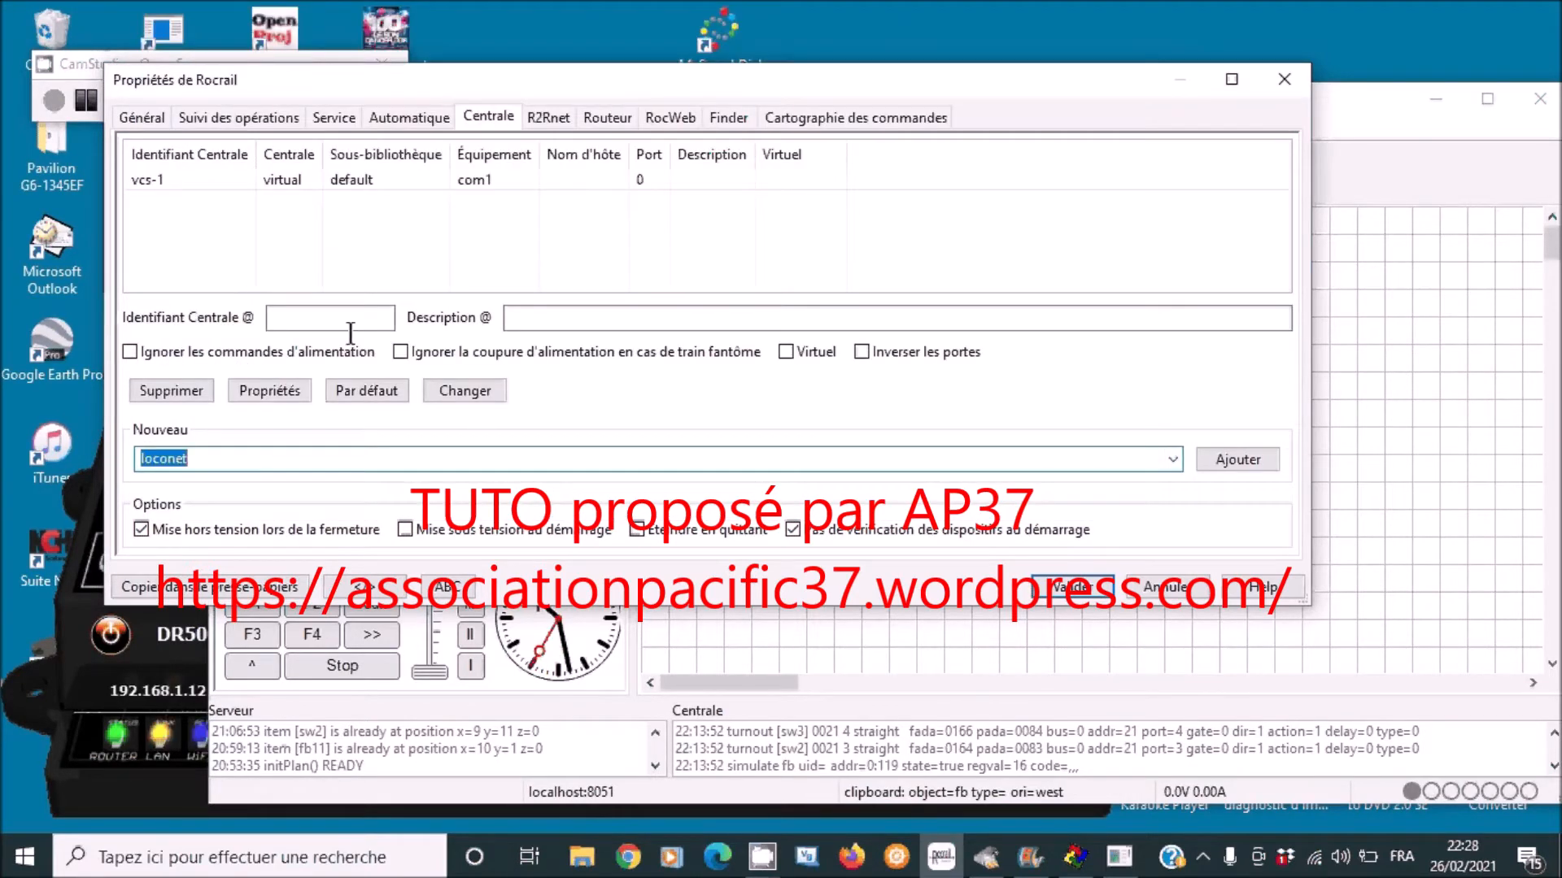
pyautogui.click(1238, 459)
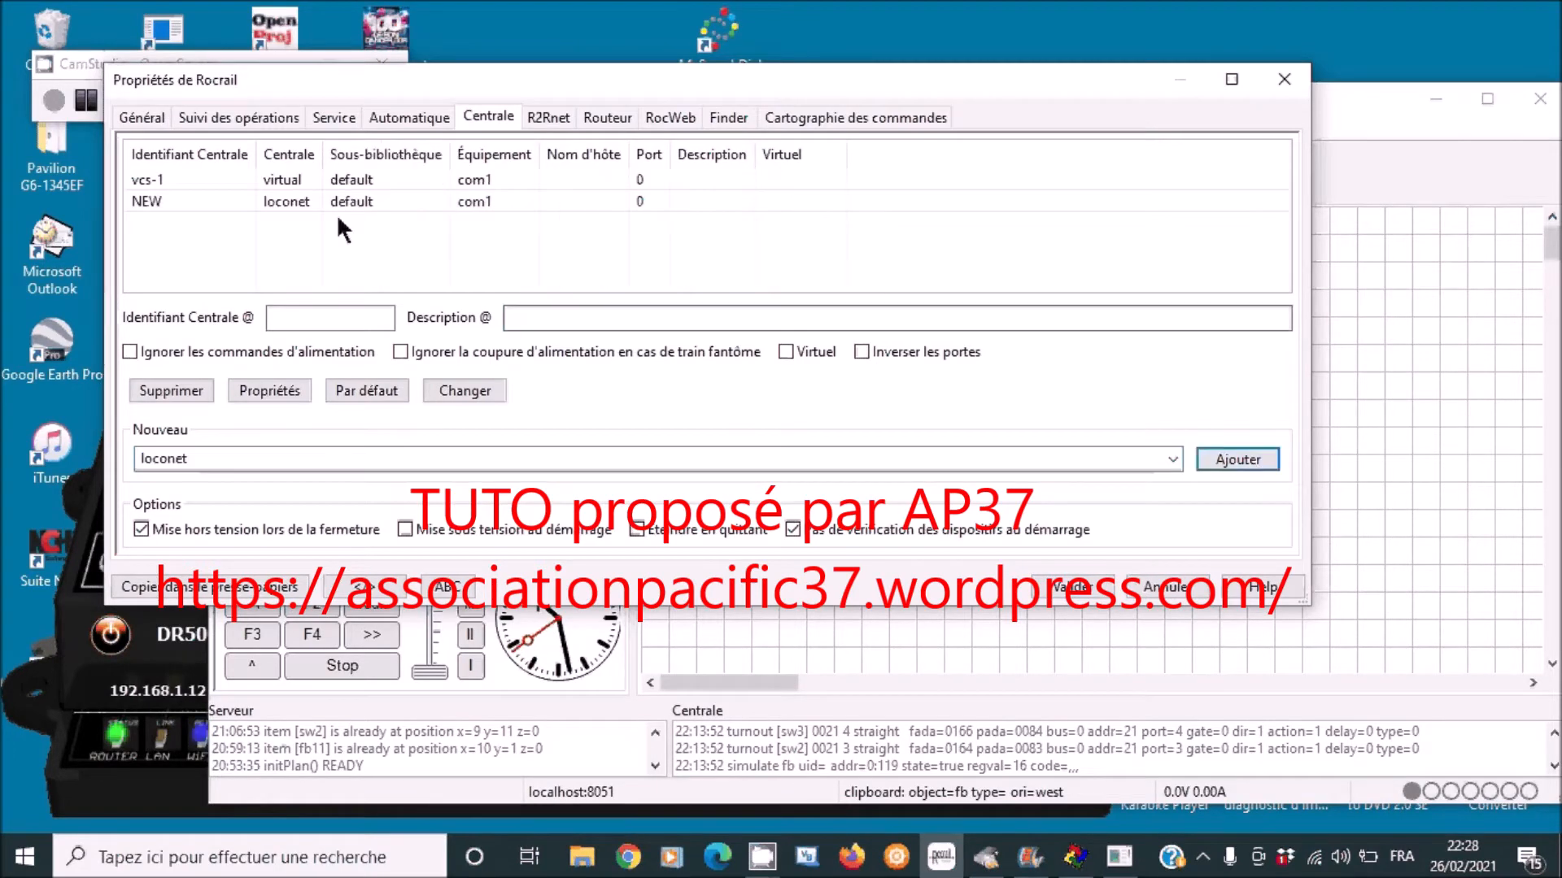
pyautogui.click(313, 200)
# - Enter DR5000tuto as the station identifier and bring up its LocoNet connection settings
pyautogui.click(337, 316)
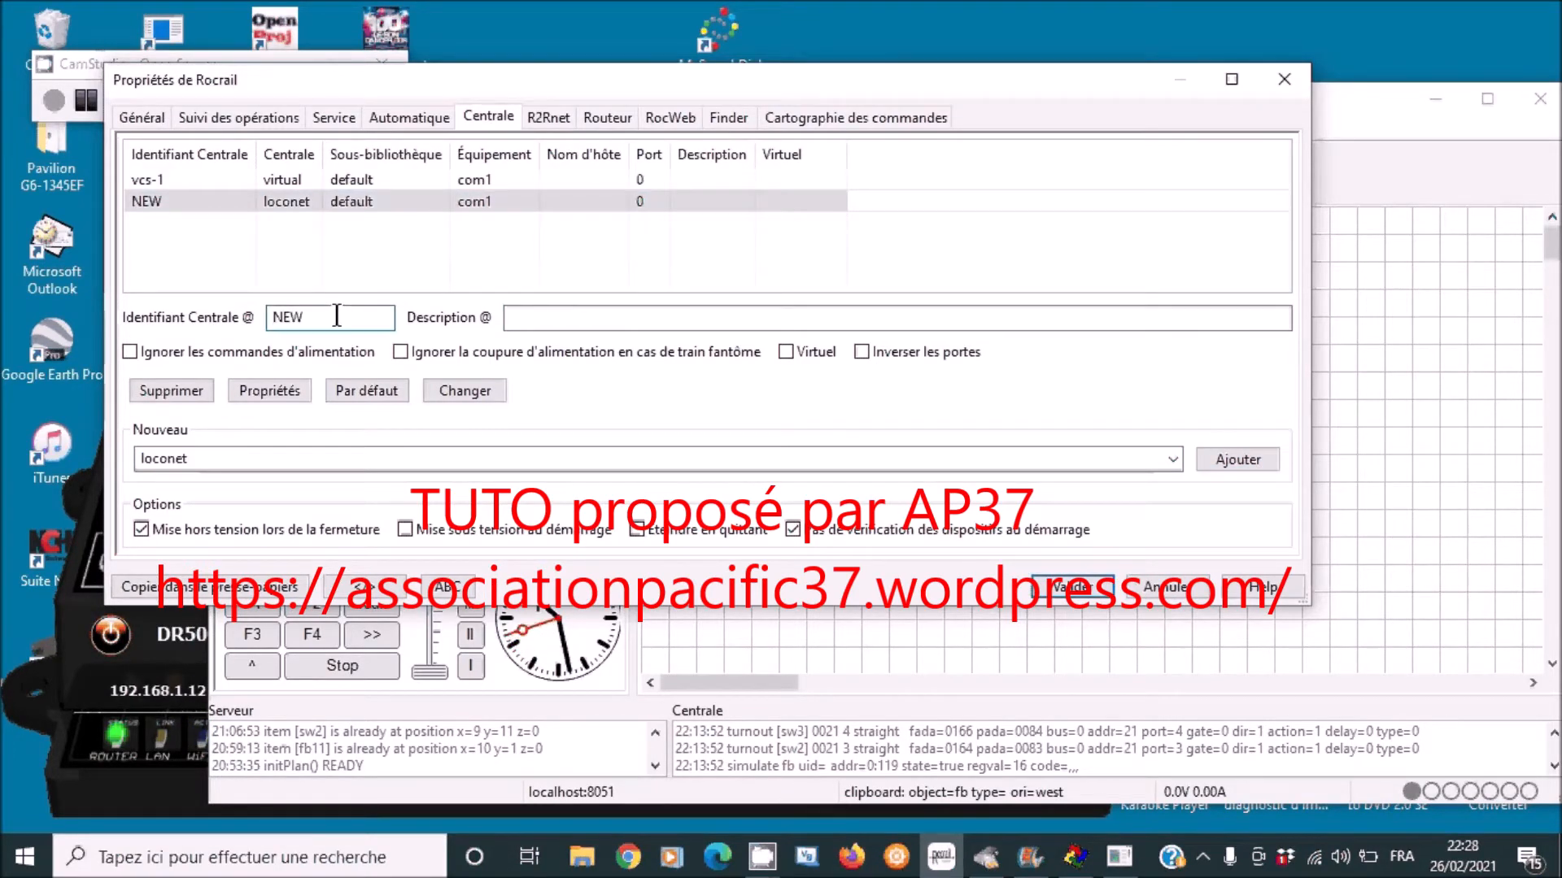
pyautogui.press('BackSpace')
pyautogui.press('BackSpace')
pyautogui.press('BackSpace')
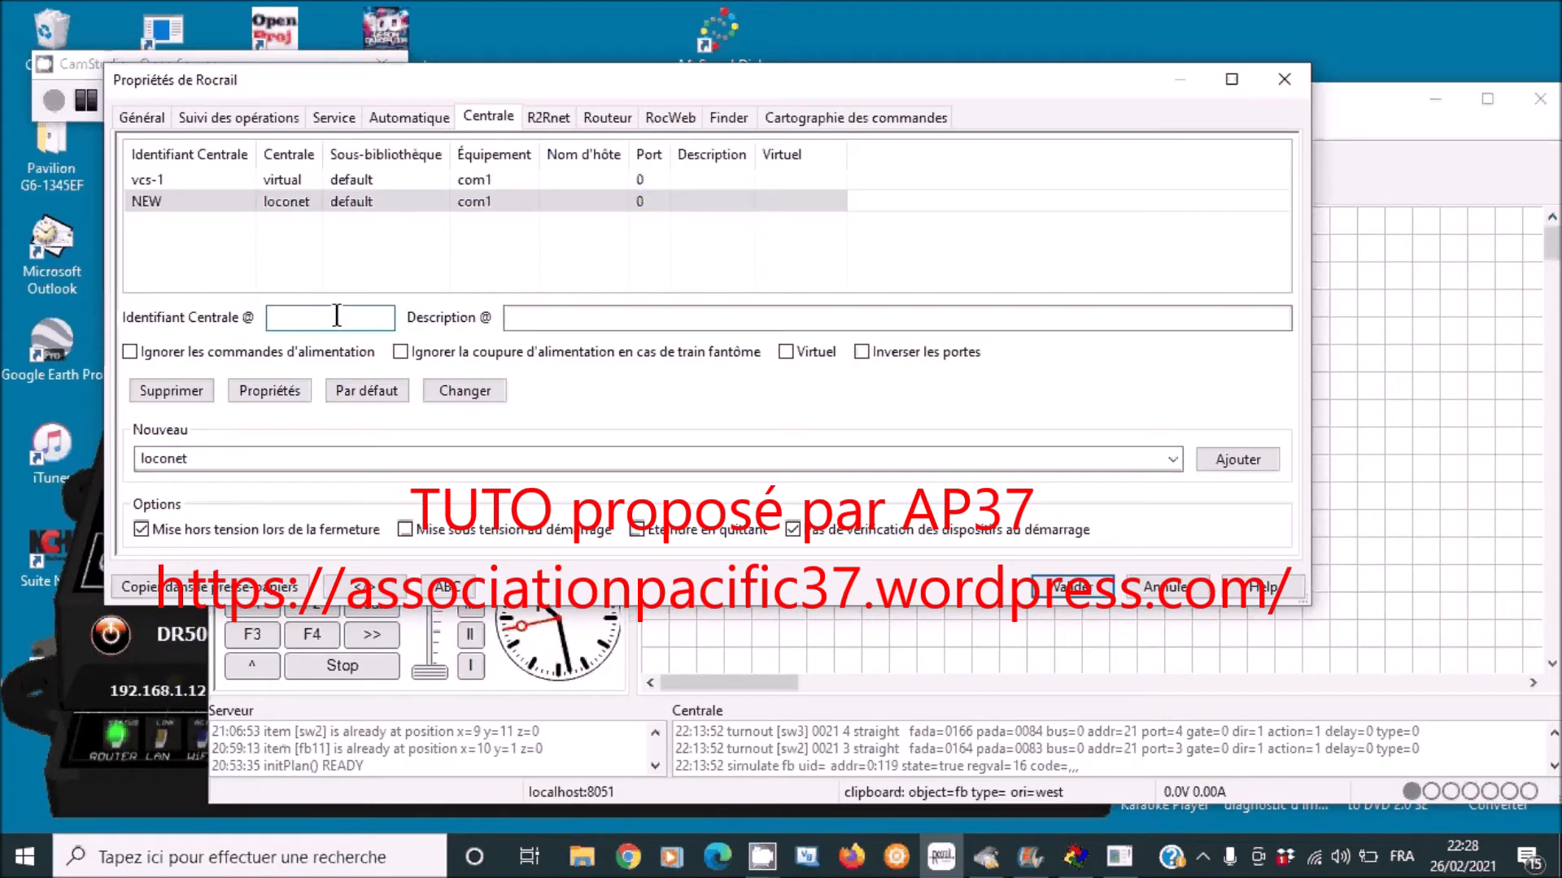
pyautogui.write('DR5')
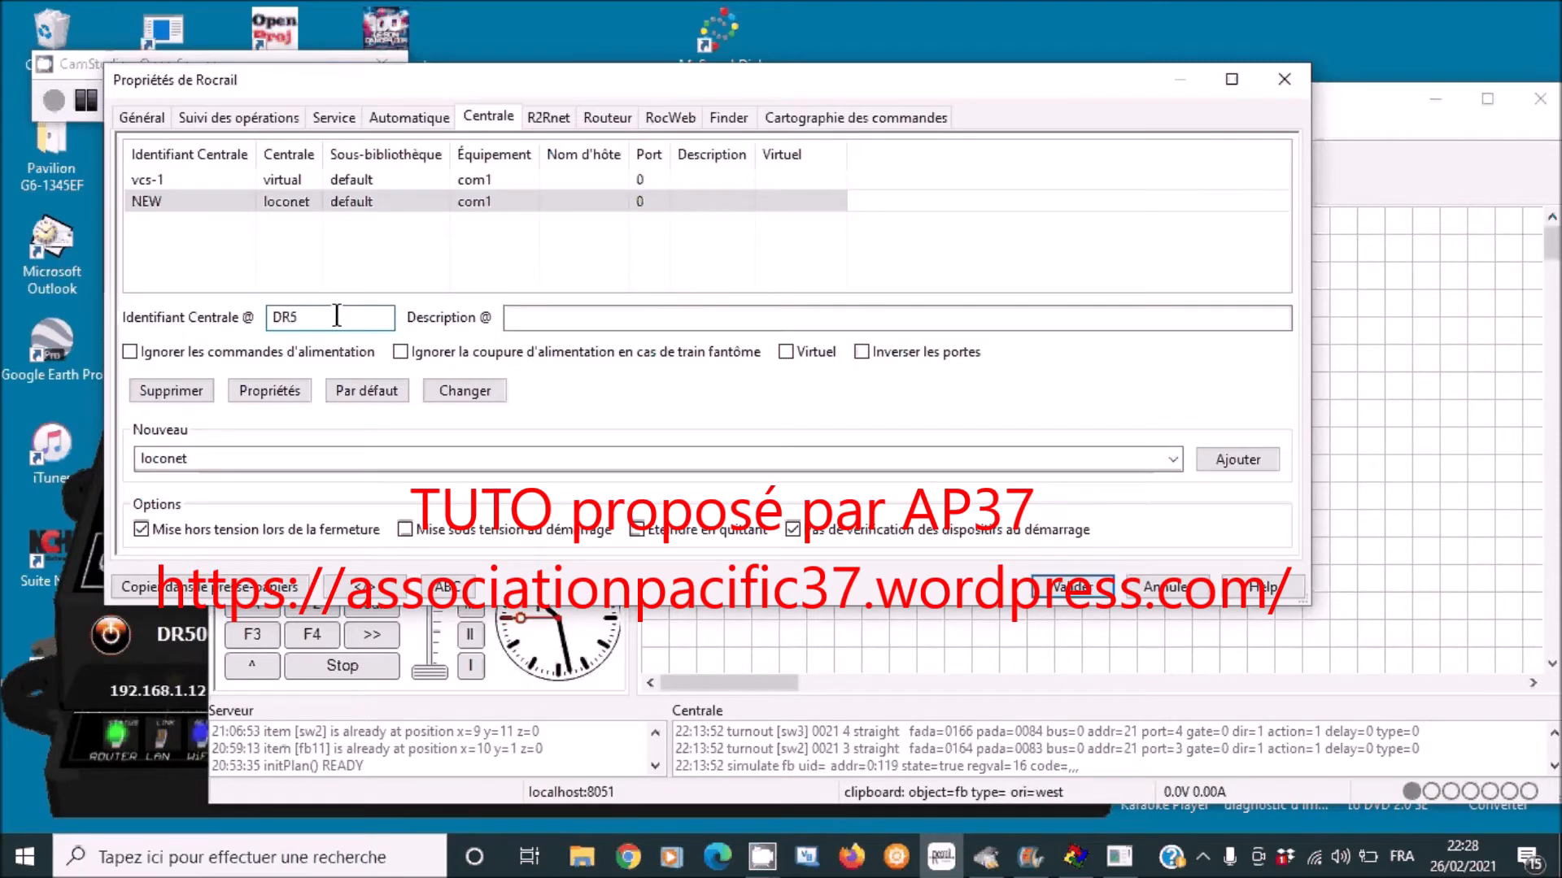
pyautogui.write('000tuto')
pyautogui.click(297, 199)
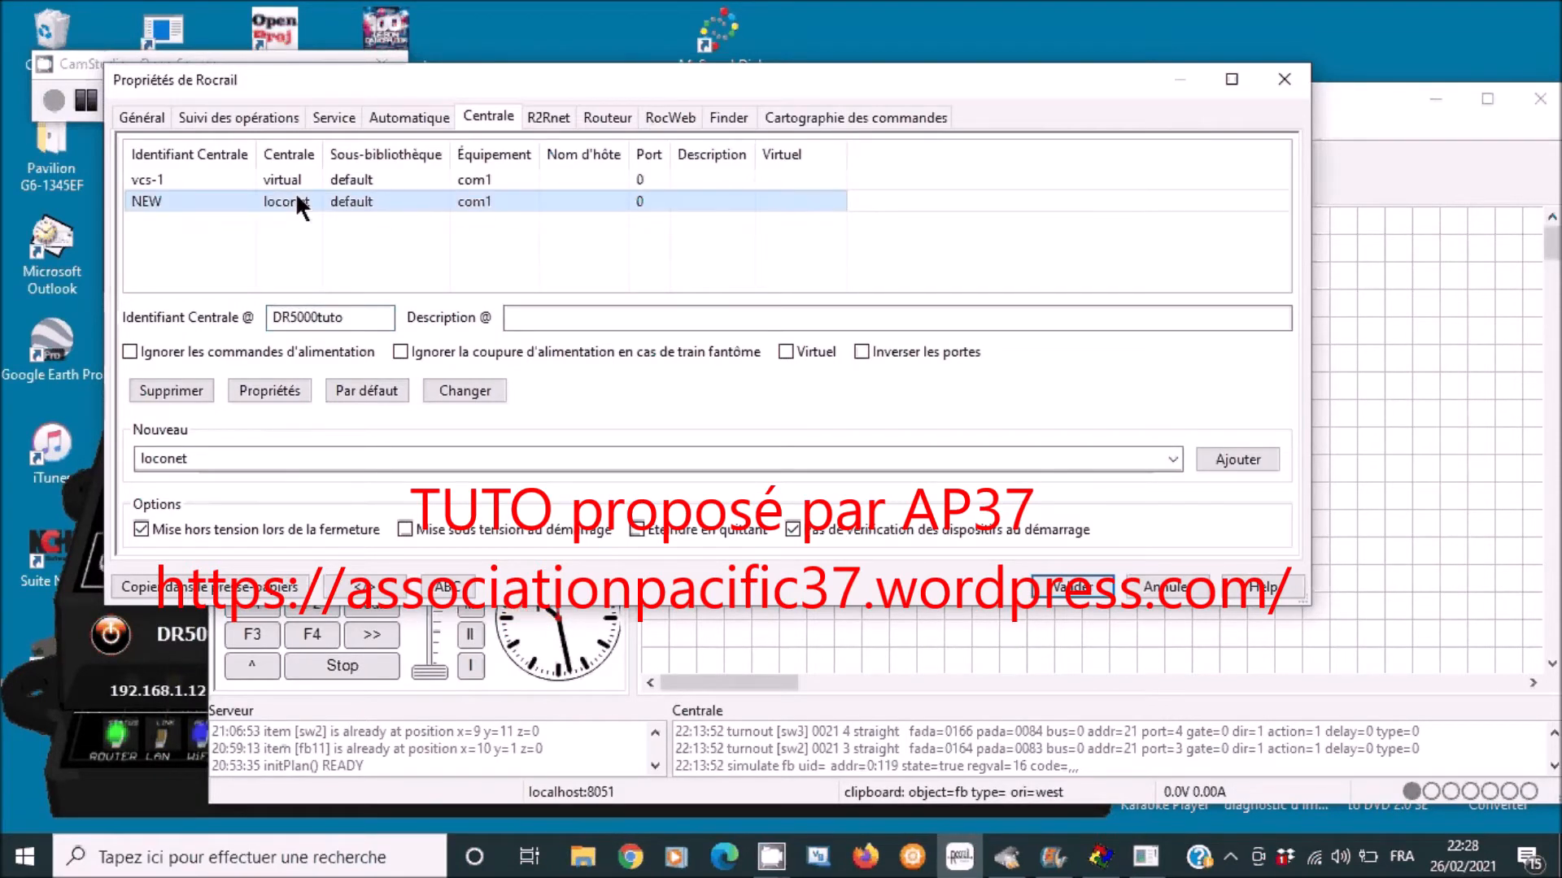
pyautogui.click(270, 382)
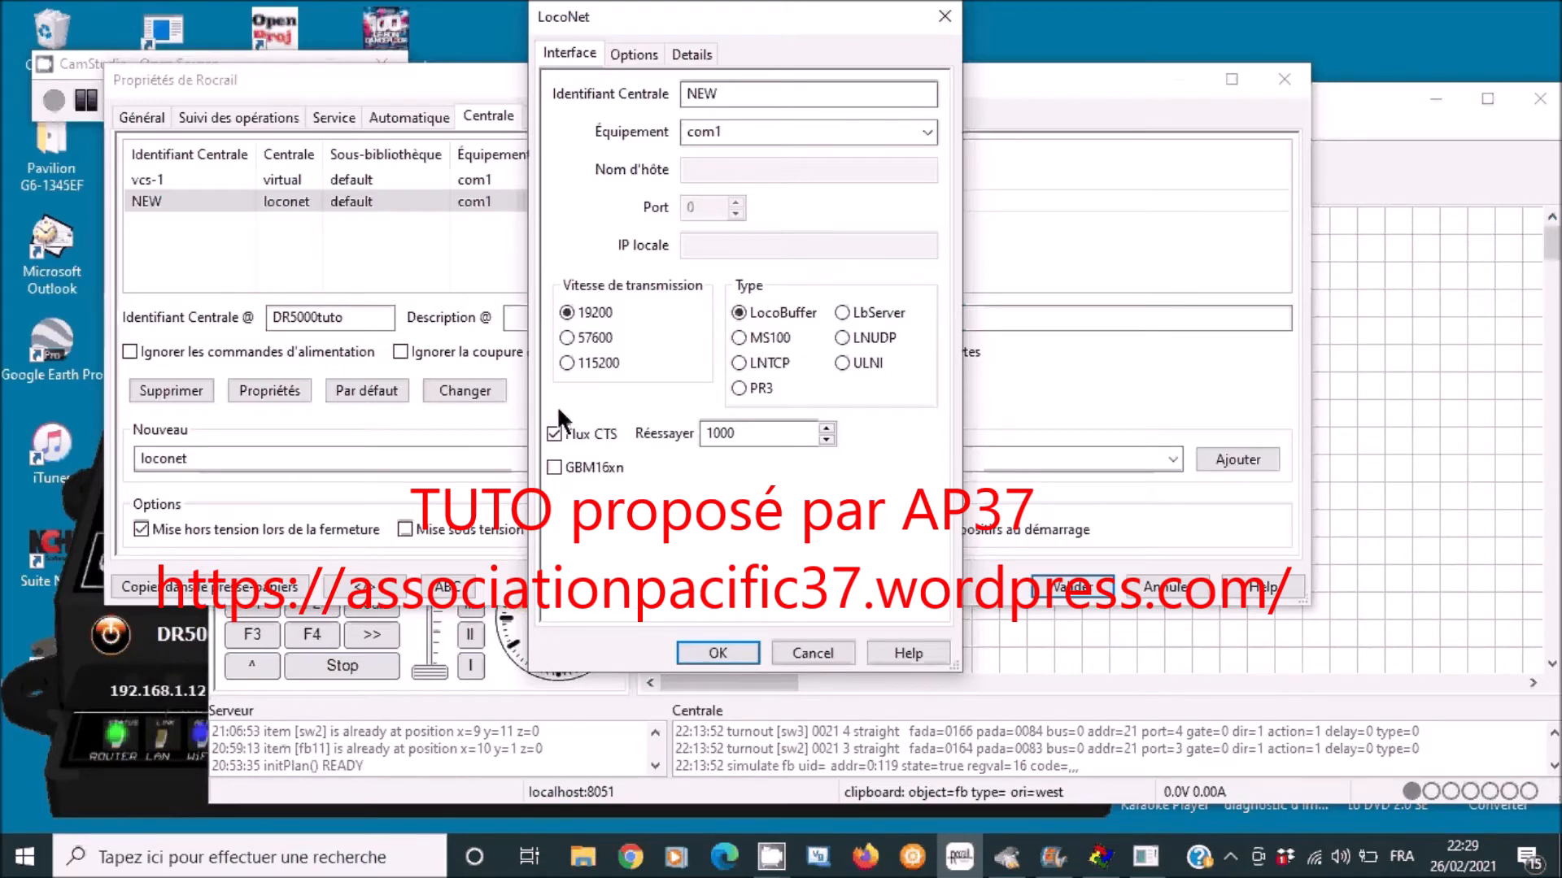
# - Switch the LocoNet interface to LNTCP and set the port to 5550
pyautogui.click(737, 363)
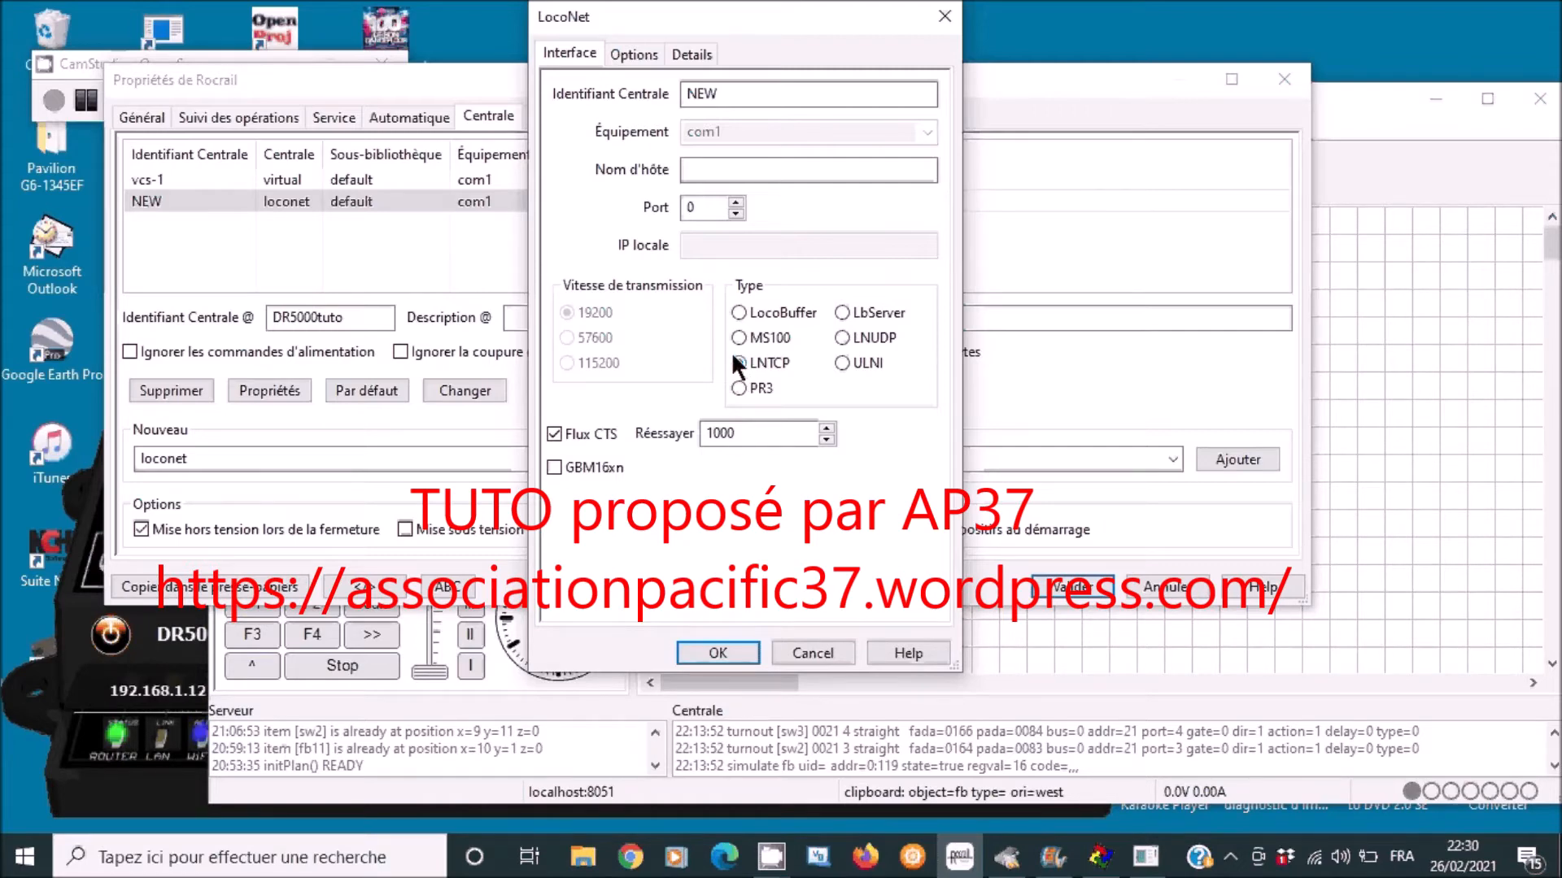
pyautogui.click(737, 361)
pyautogui.click(706, 207)
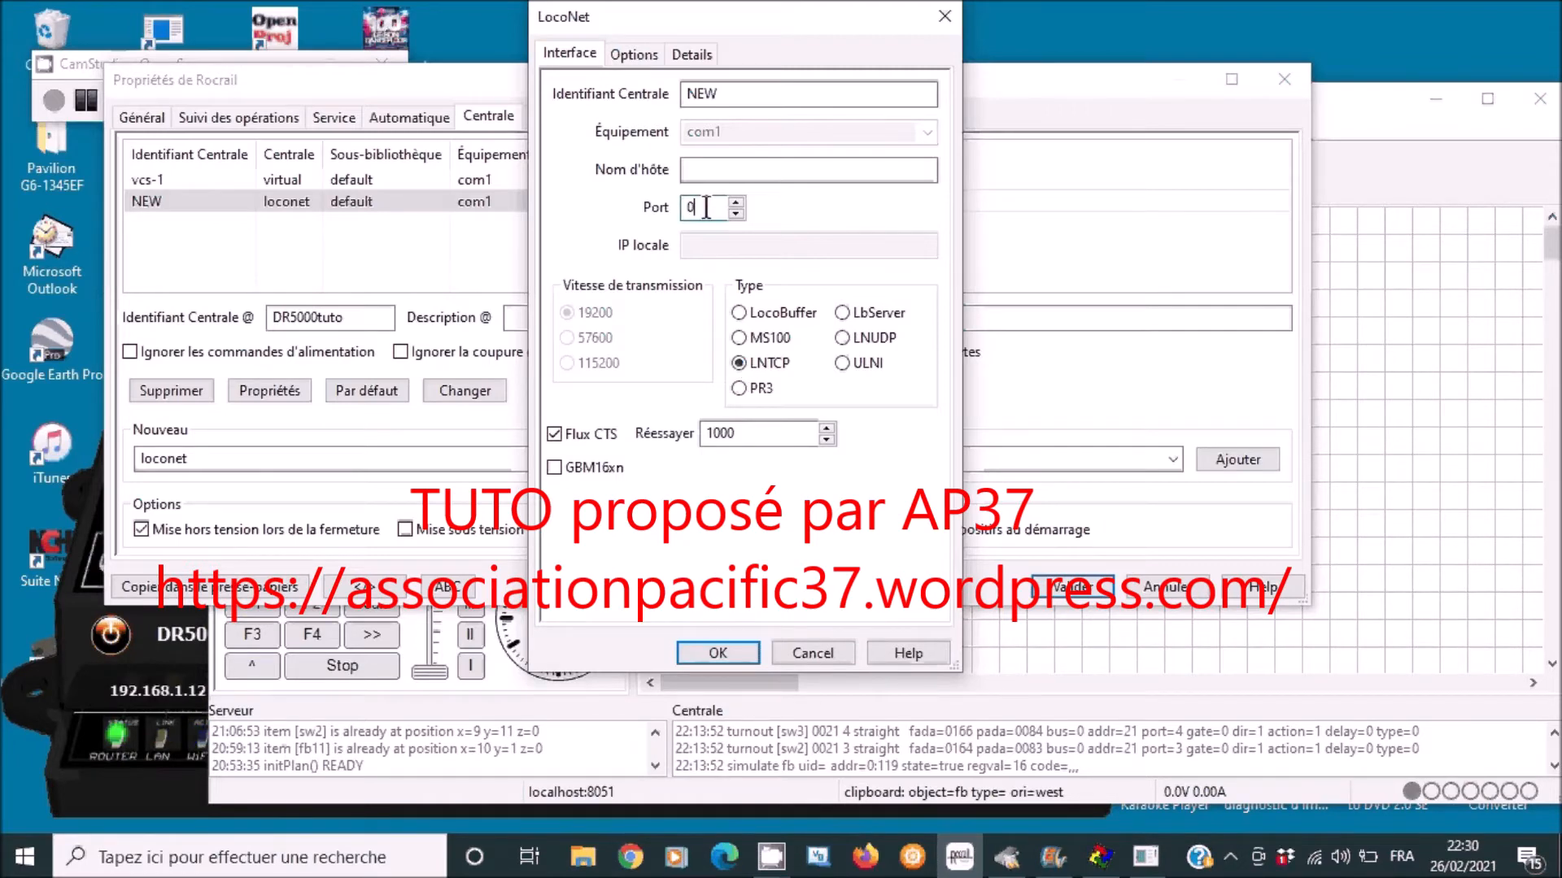
pyautogui.press('BackSpace')
pyautogui.write('5')
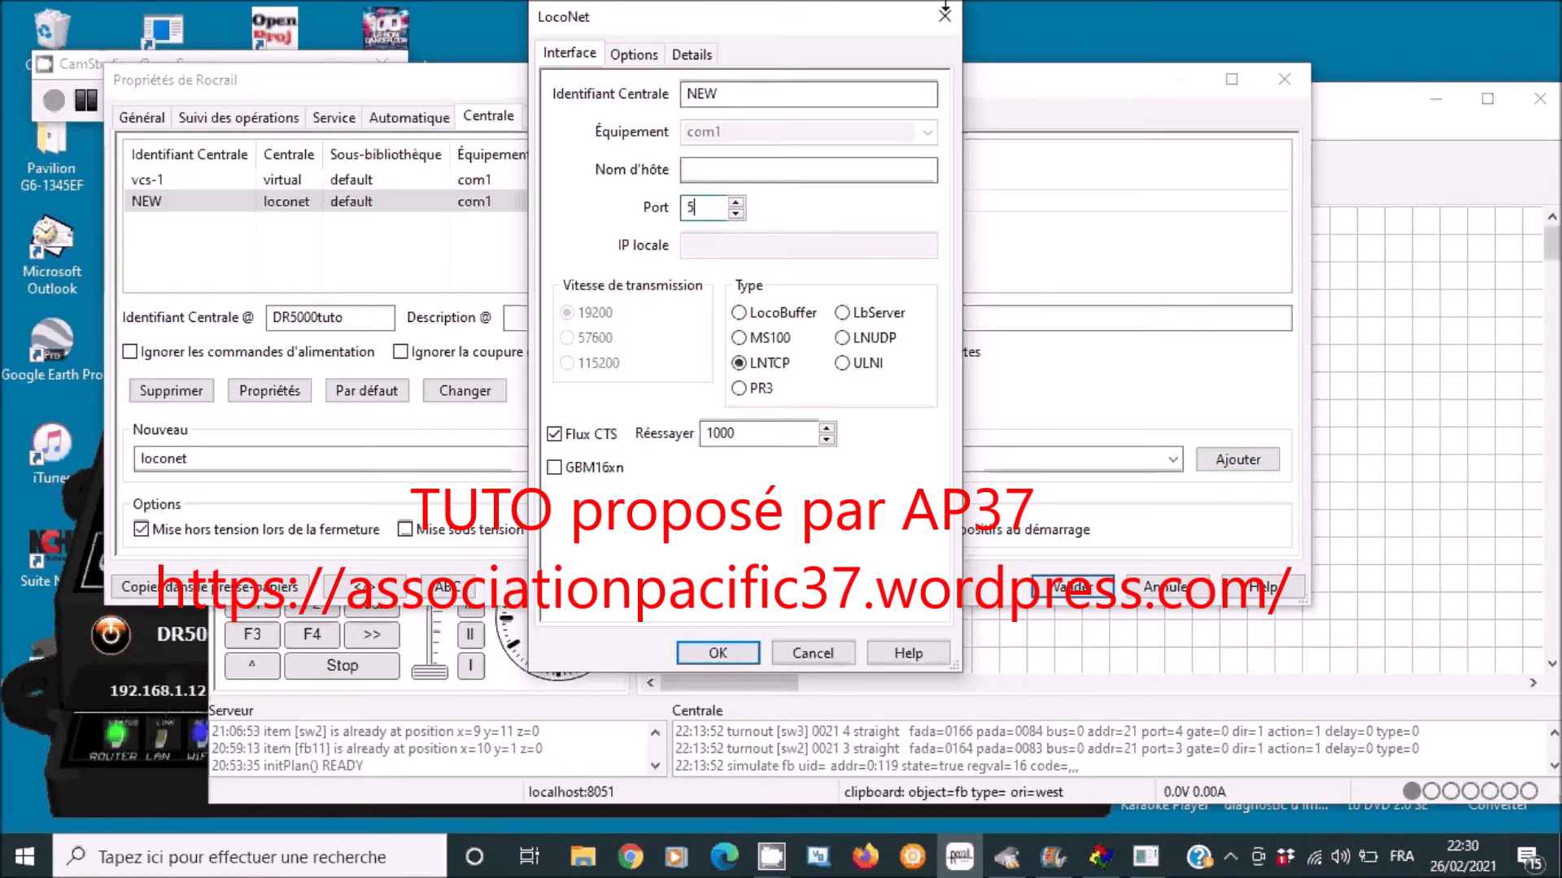
pyautogui.write('550')
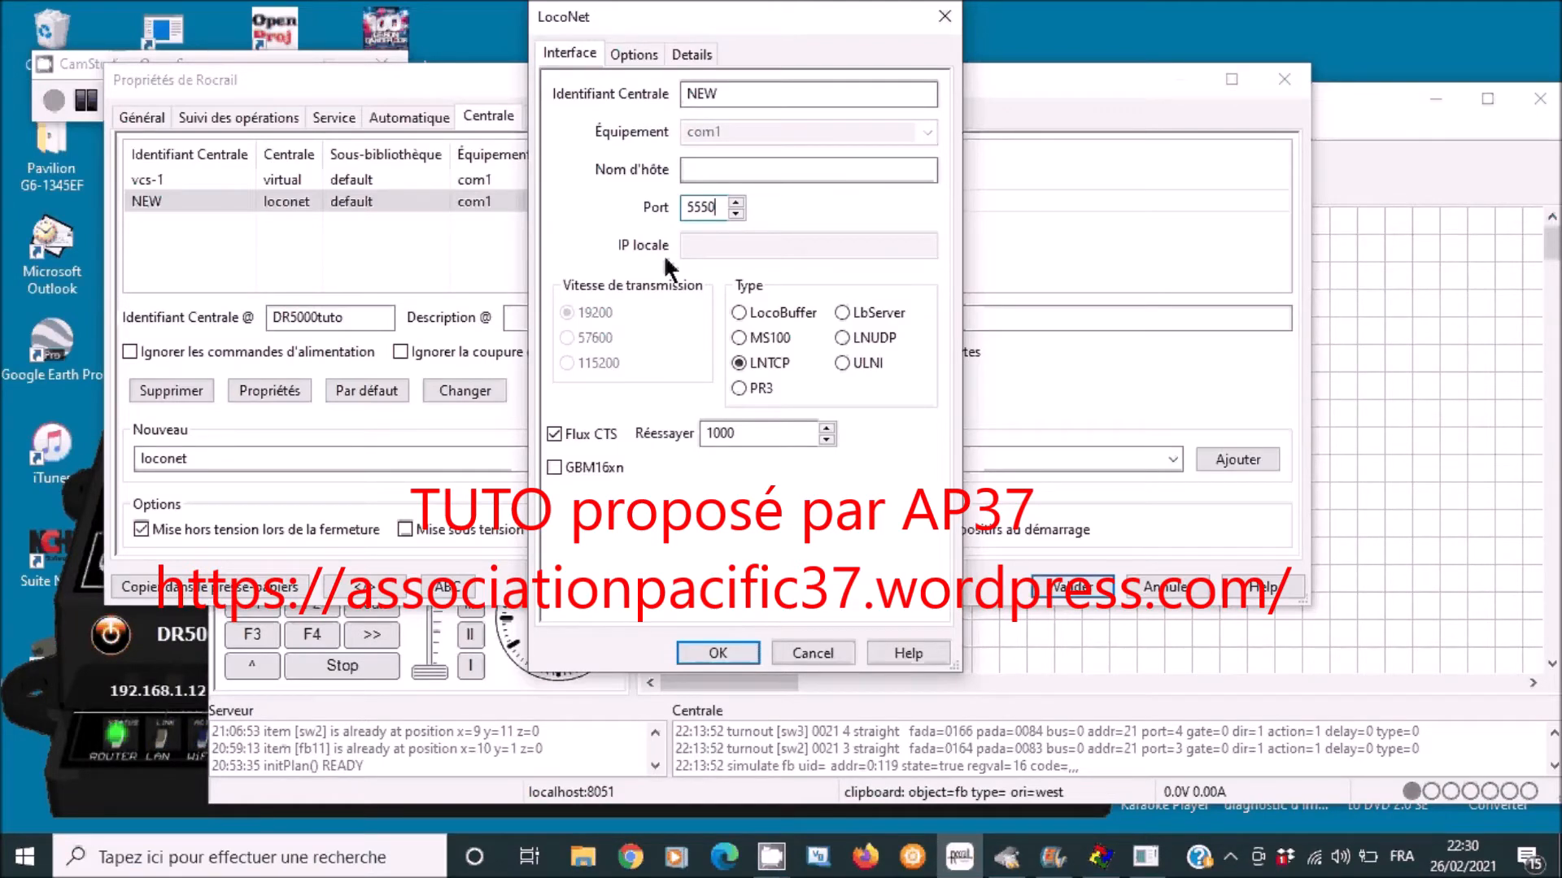
# - Replace the dcs100 option profile with intelibox and confirm the LocoNet settings
pyautogui.click(642, 48)
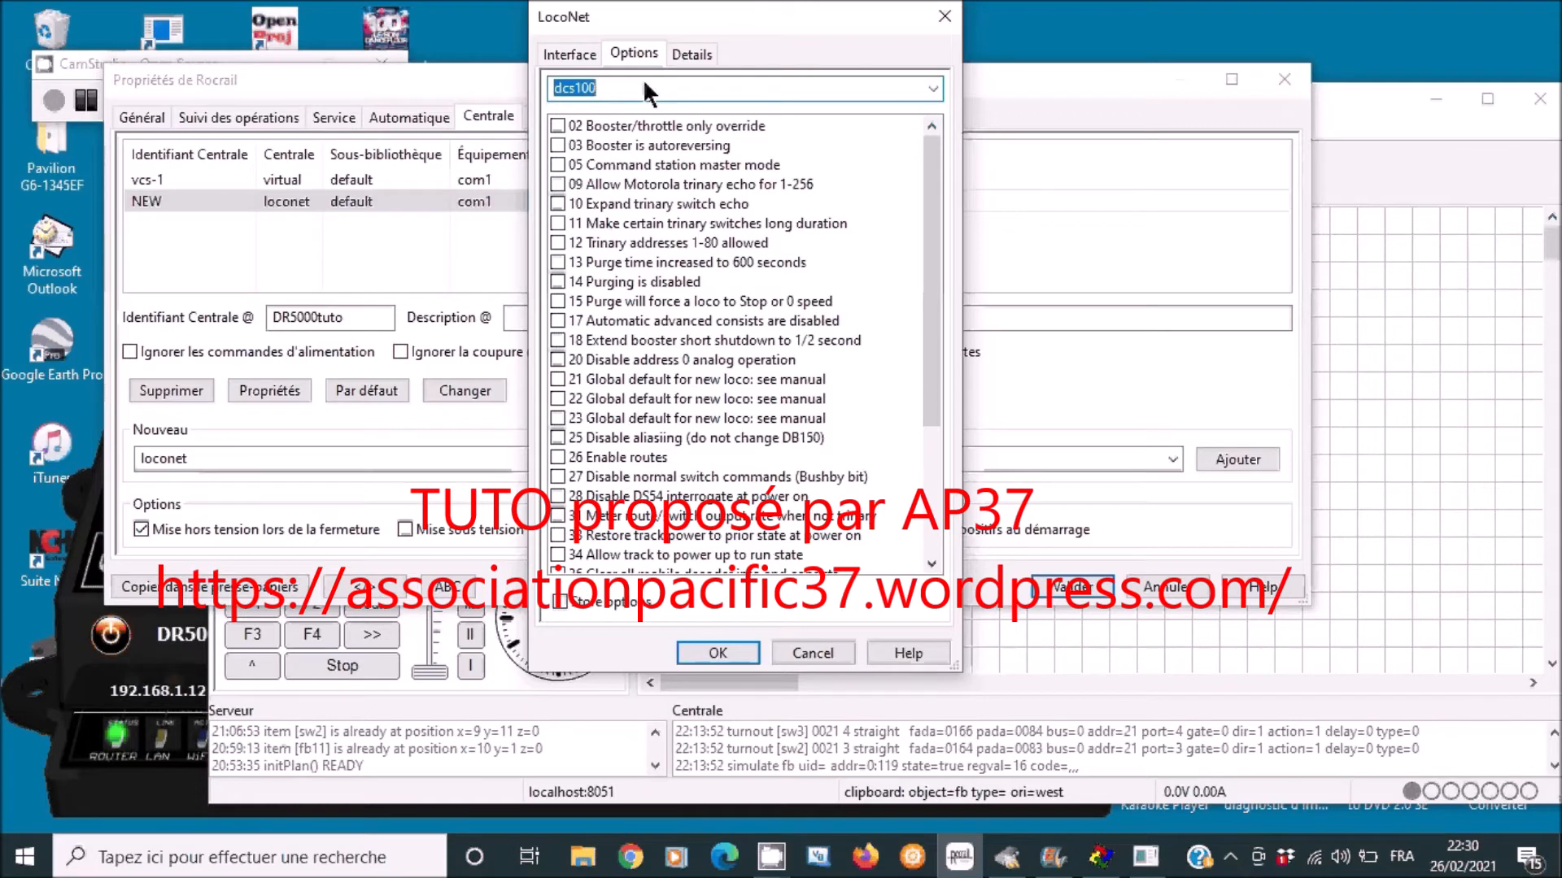
pyautogui.click(644, 81)
pyautogui.moveTo(933, 337)
pyautogui.mouseDown()
pyautogui.moveTo(923, 464)
pyautogui.moveTo(893, 250)
pyautogui.mouseUp()
pyautogui.press('BackSpace')
pyautogui.press('BackSpace')
pyautogui.press('BackSpace')
pyautogui.press('BackSpace')
pyautogui.press('BackSpace')
pyautogui.press('BackSpace')
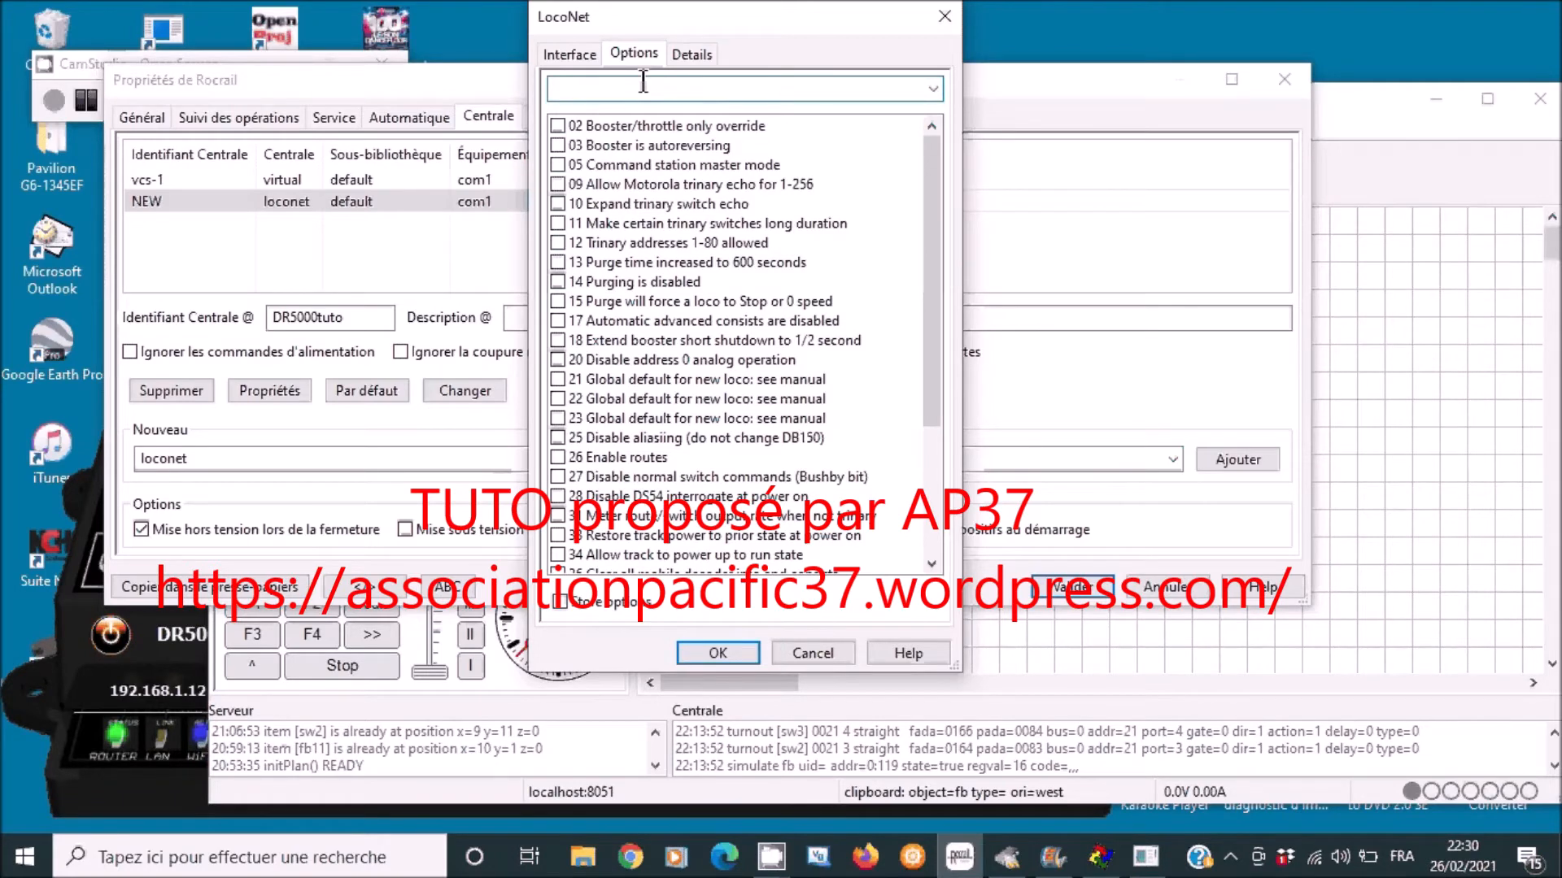
pyautogui.write('intelibox')
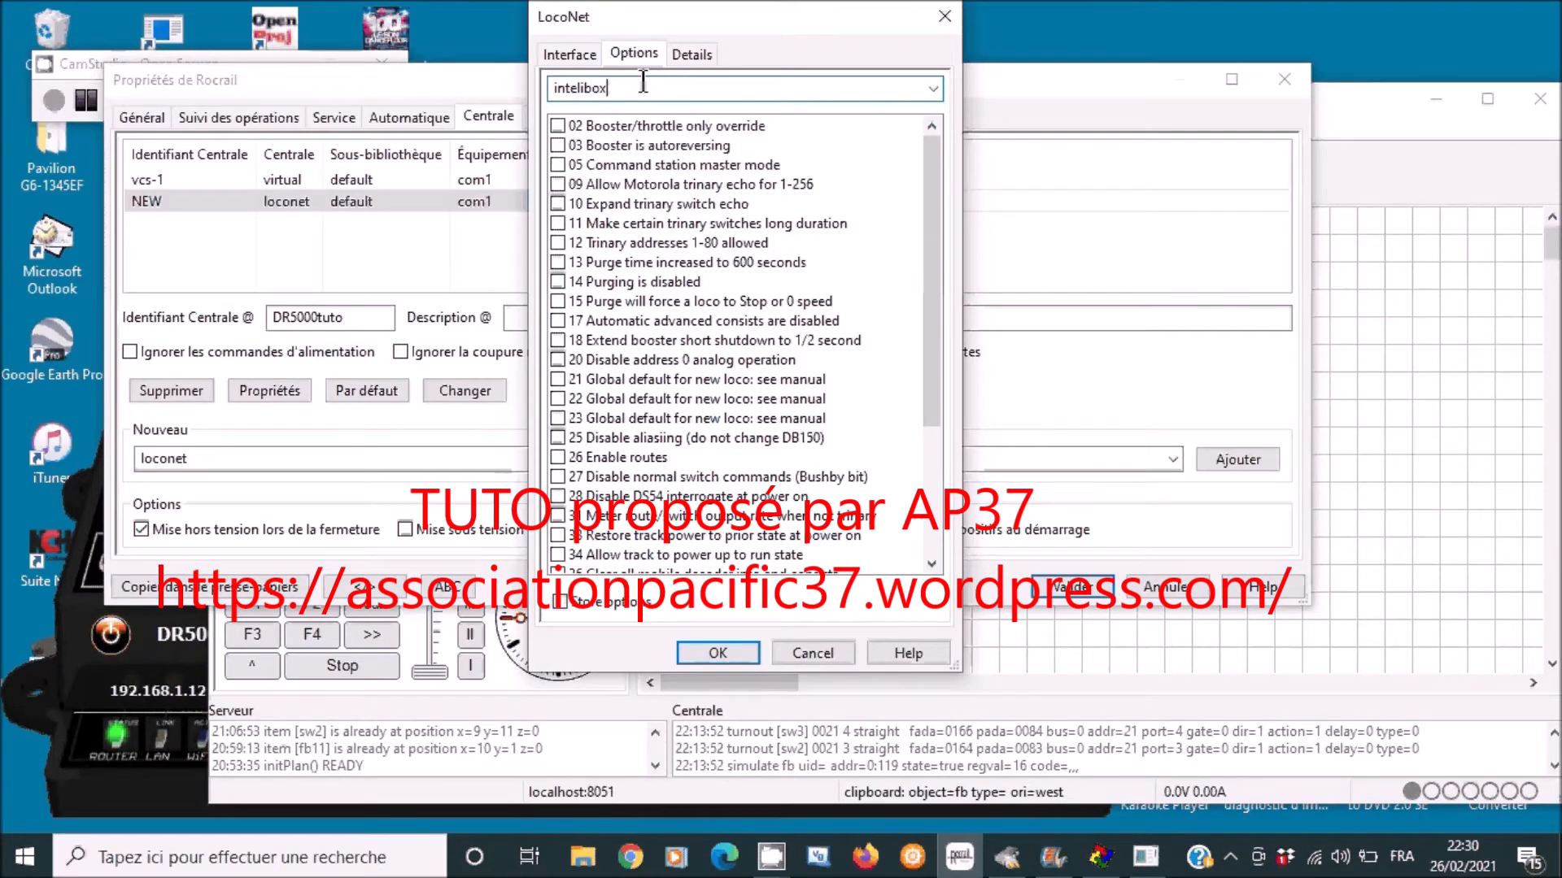
pyautogui.click(745, 648)
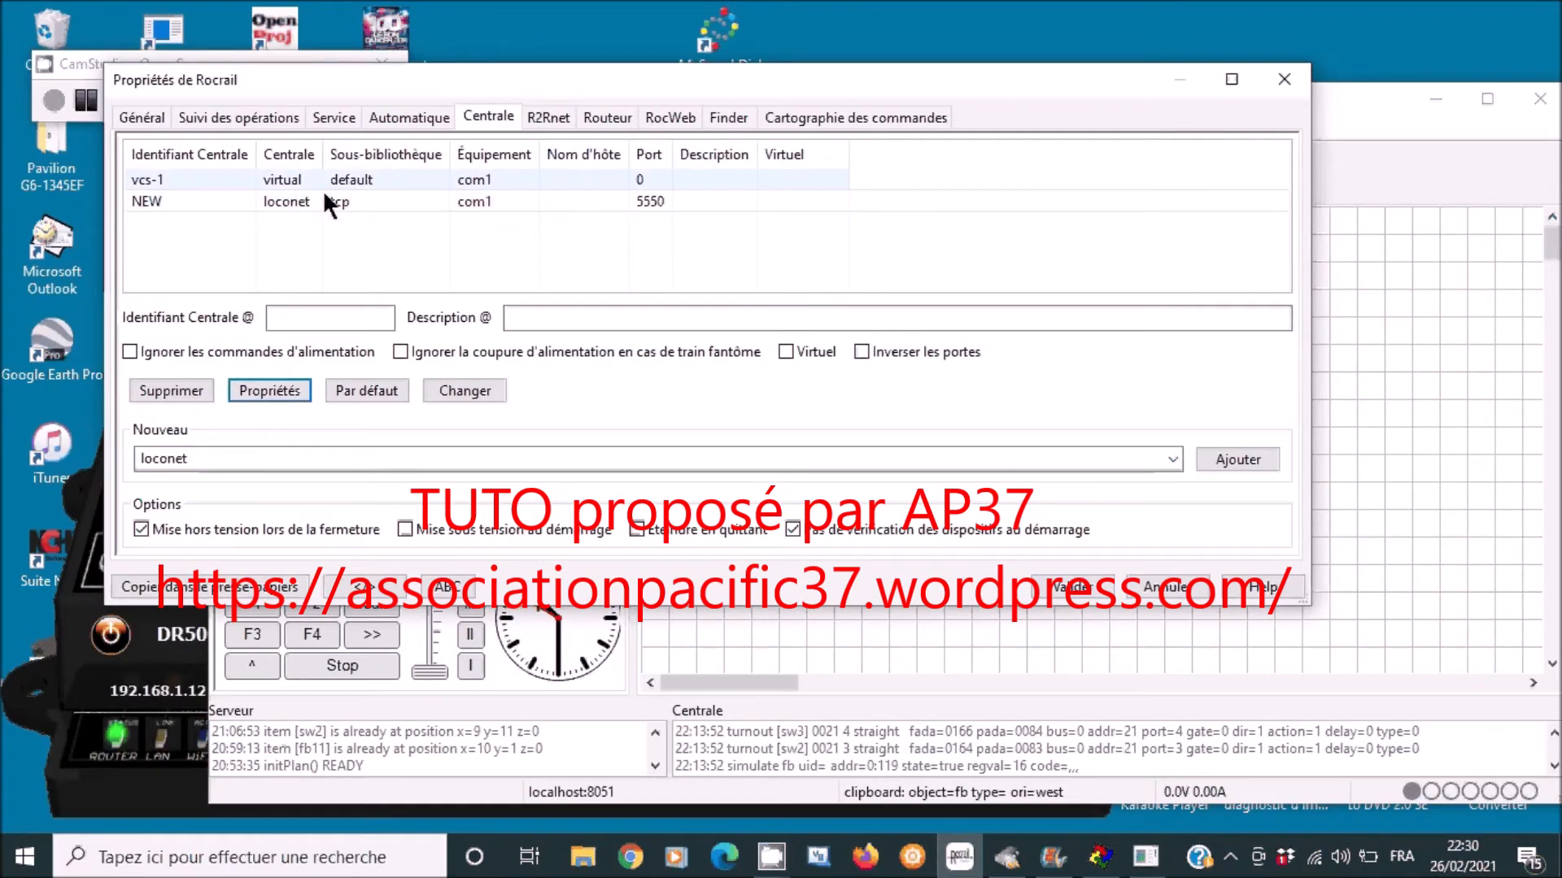
# - Change the NEW station's identifier to DR5000_tuto and apply it
pyautogui.click(285, 203)
pyautogui.click(358, 322)
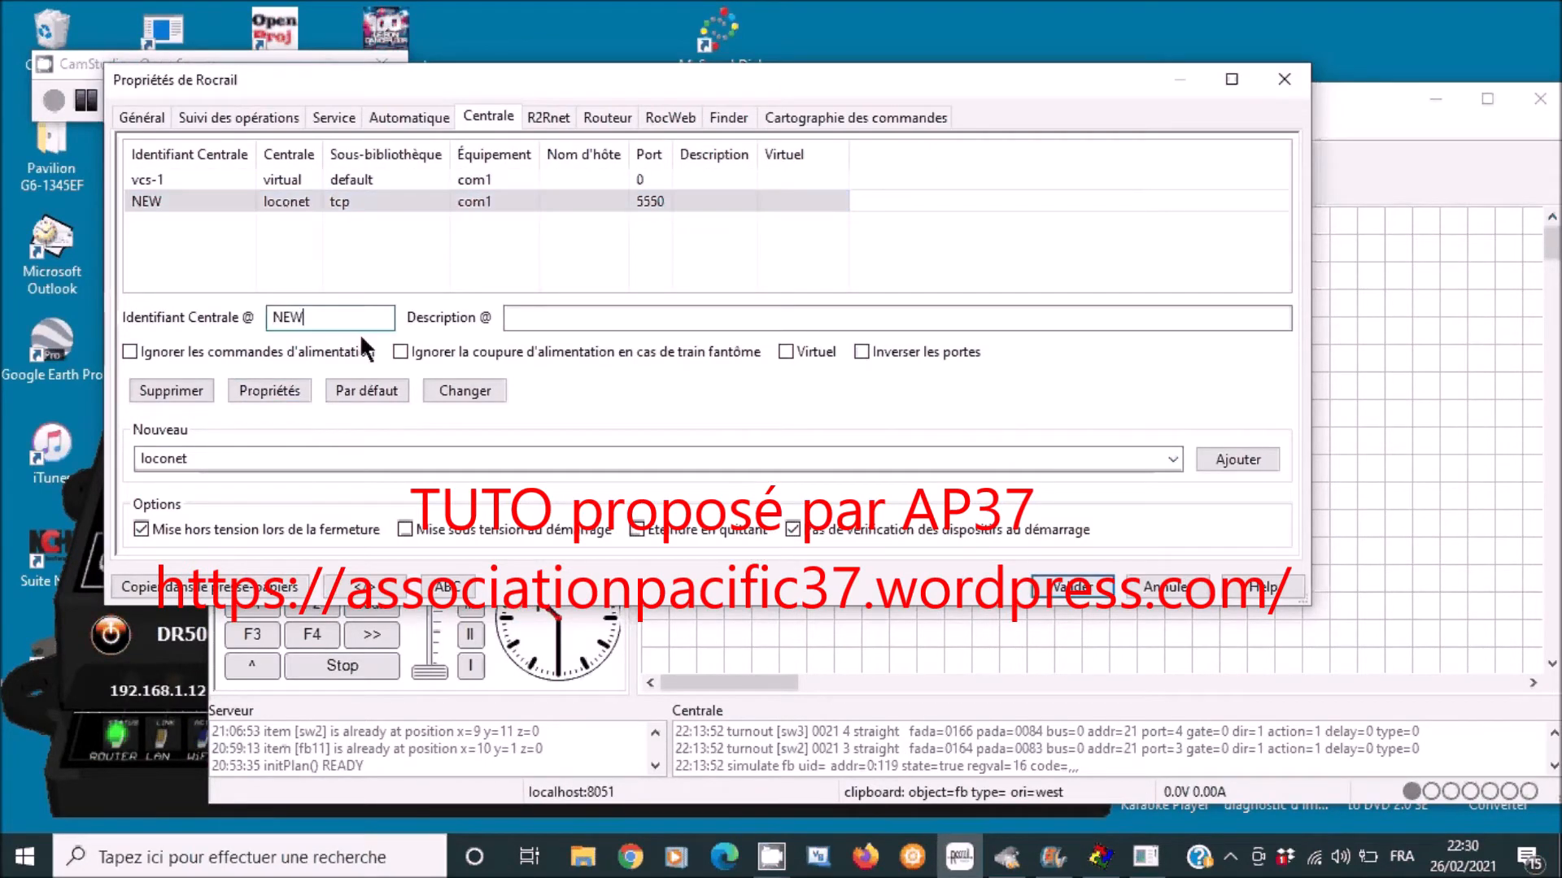
pyautogui.press('BackSpace')
pyautogui.press('BackSpace')
pyautogui.press('BackSpace')
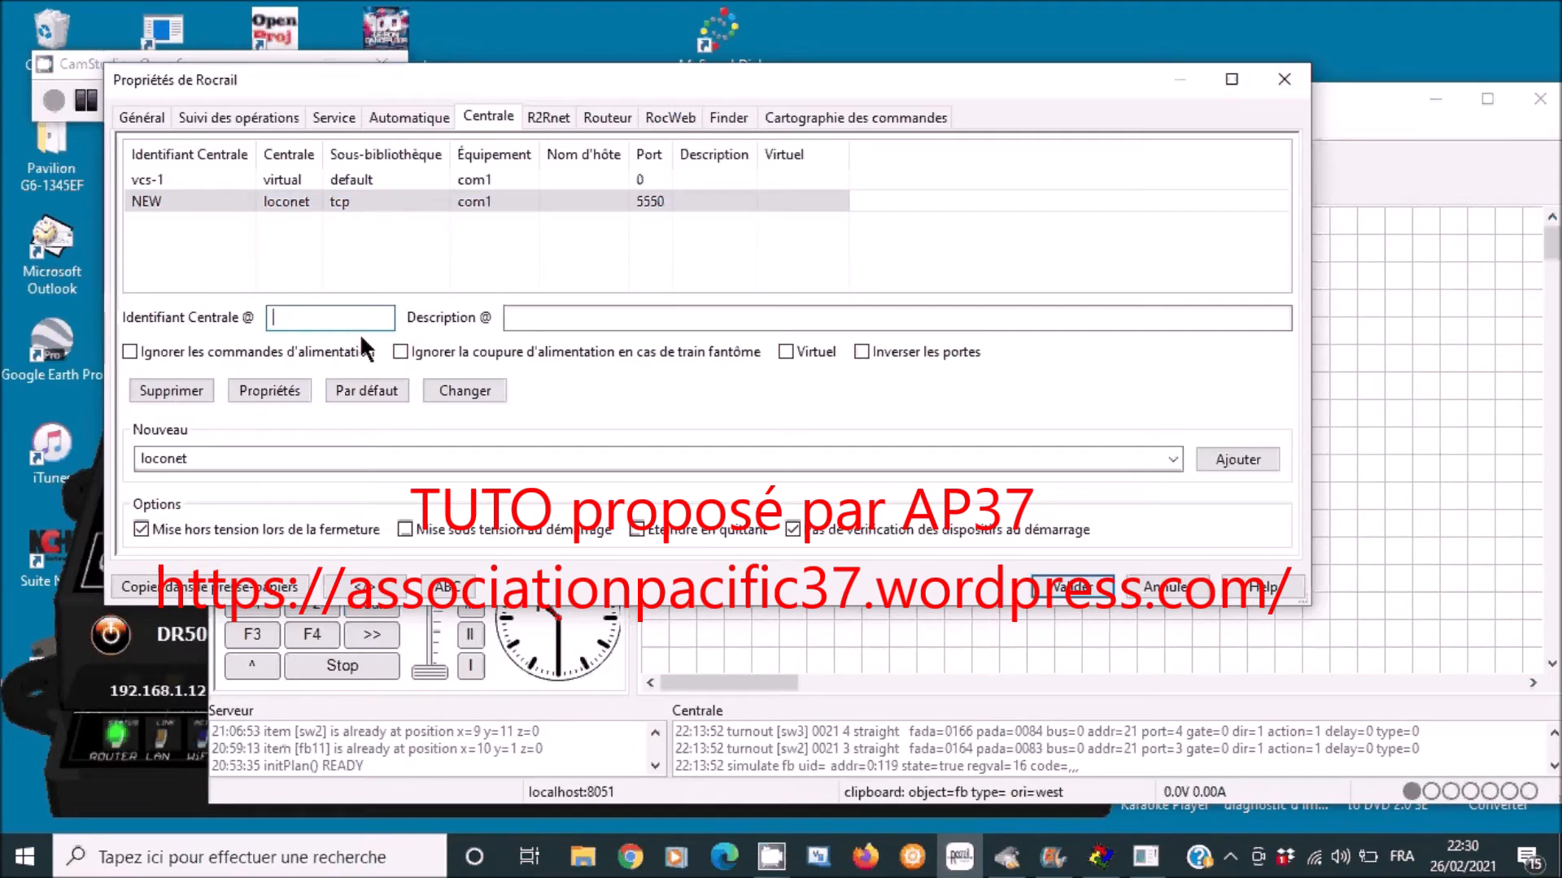
pyautogui.write('DR5')
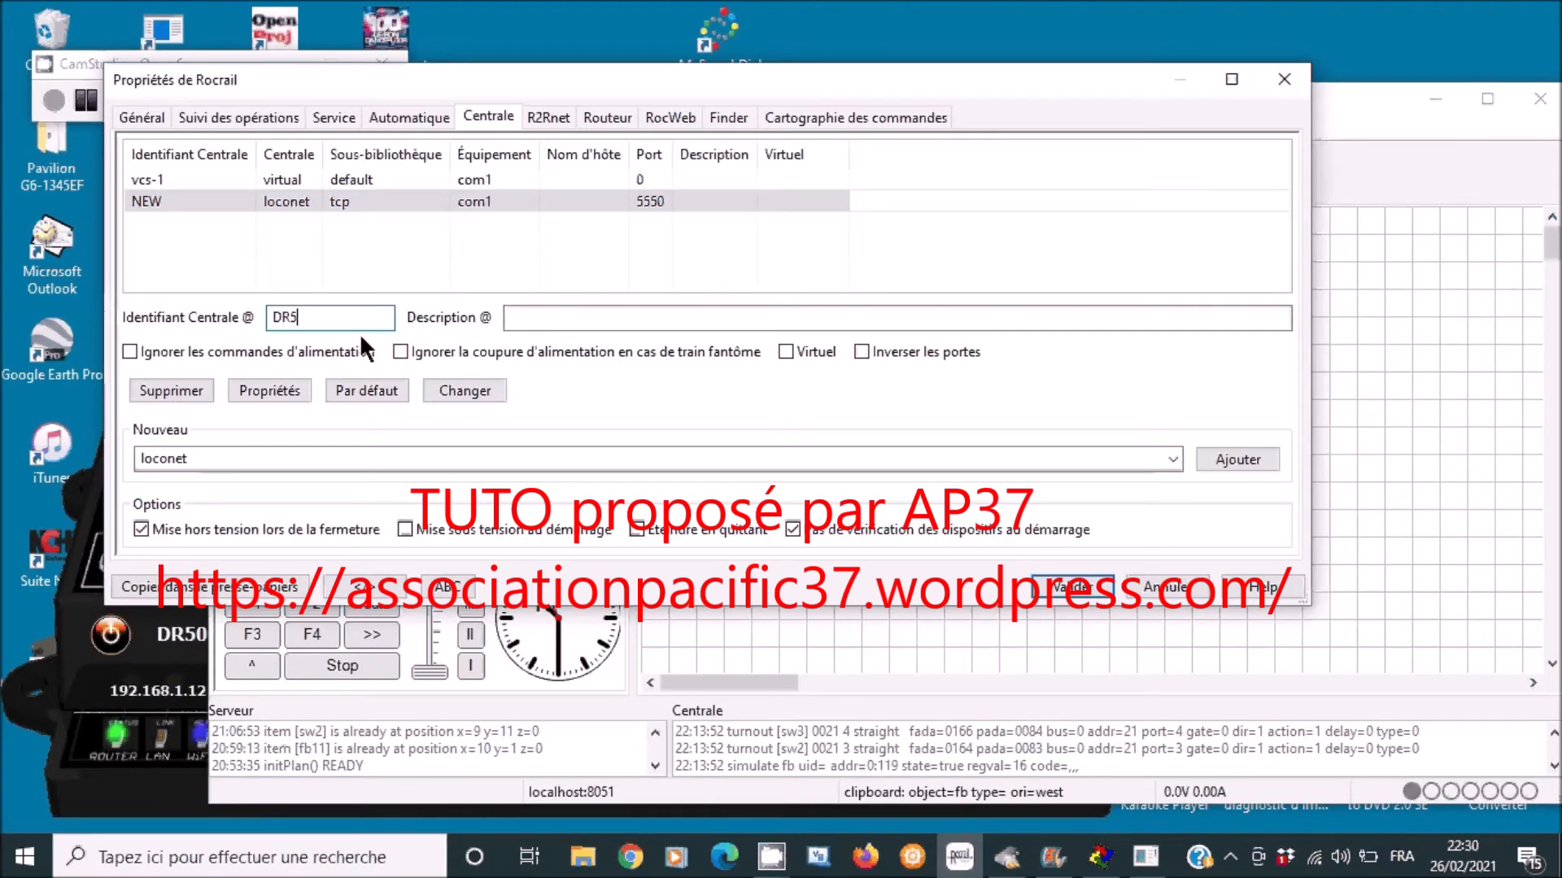
pyautogui.write('000_tuto')
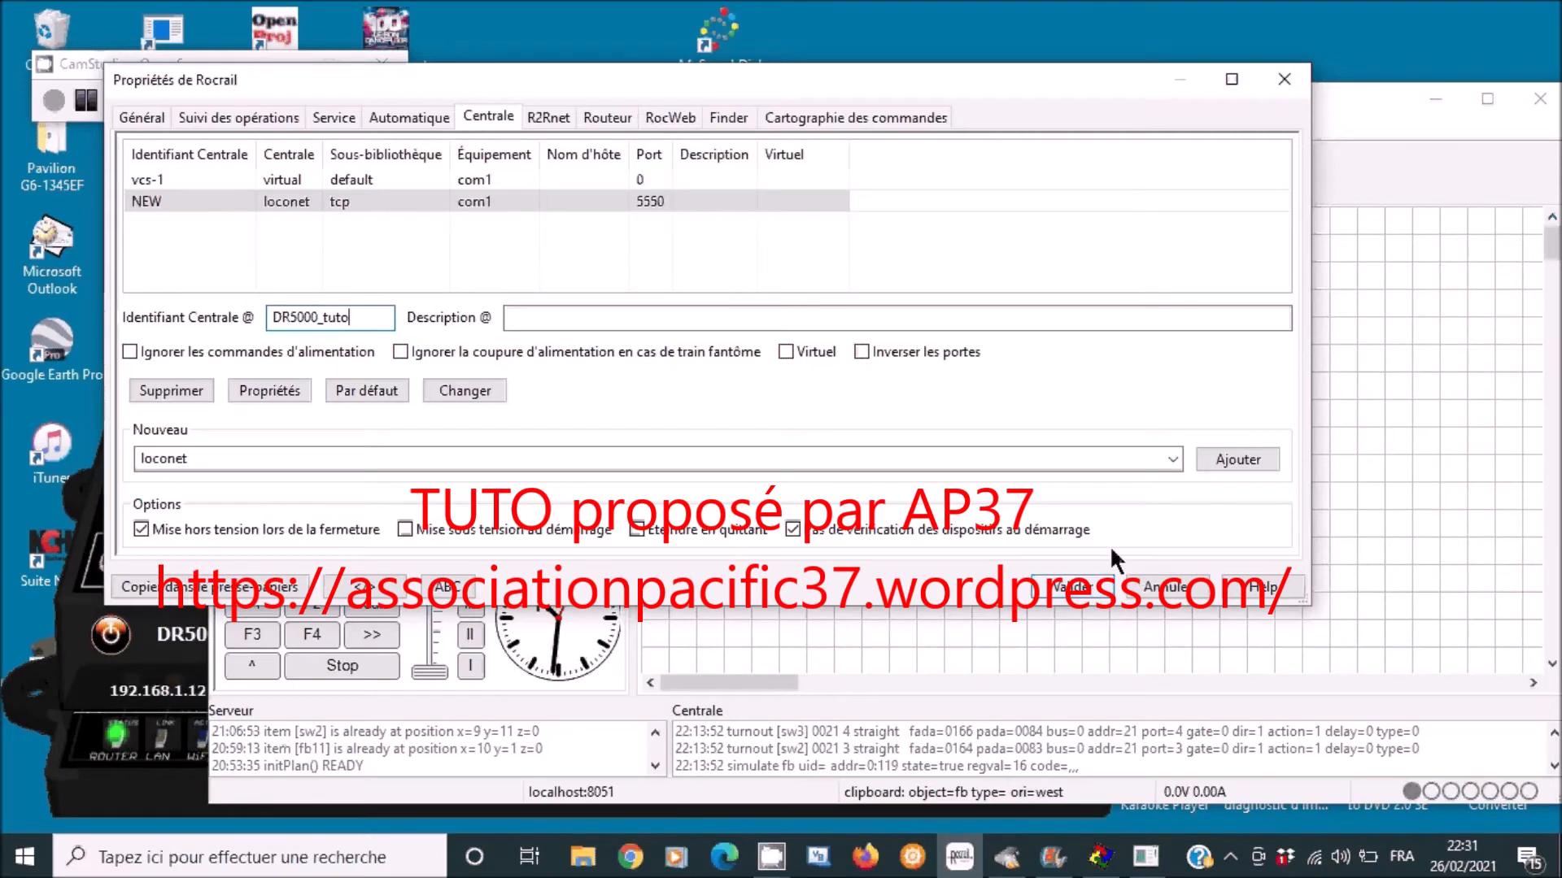
pyautogui.click(465, 389)
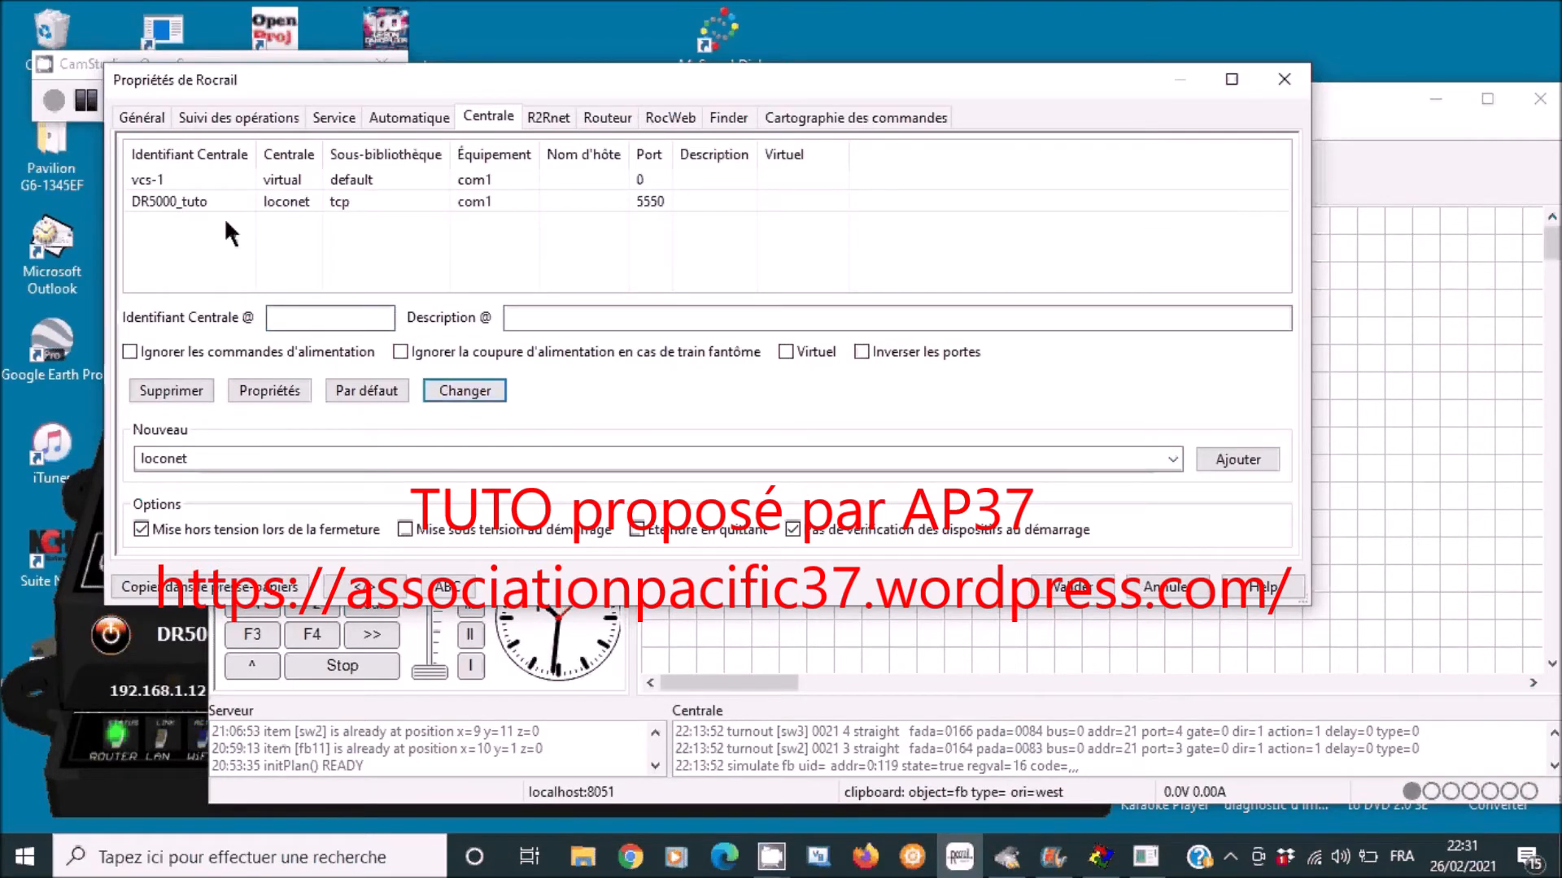
# - Set the DR5000_tuto host name to 192.168.1.12 in its LocoNet settings
pyautogui.click(351, 203)
pyautogui.click(287, 388)
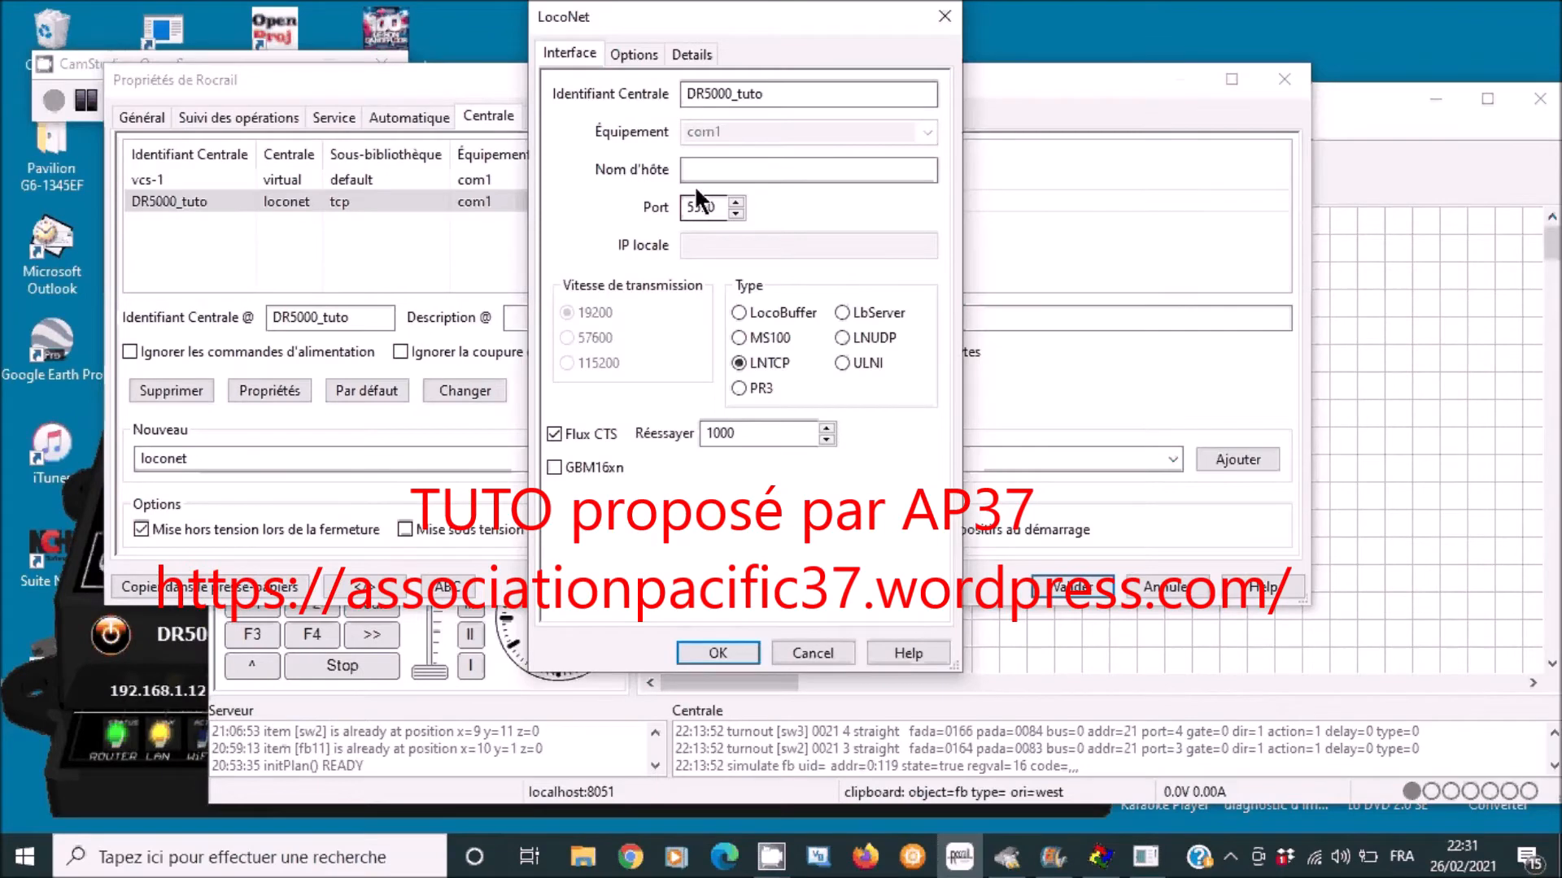
pyautogui.click(702, 174)
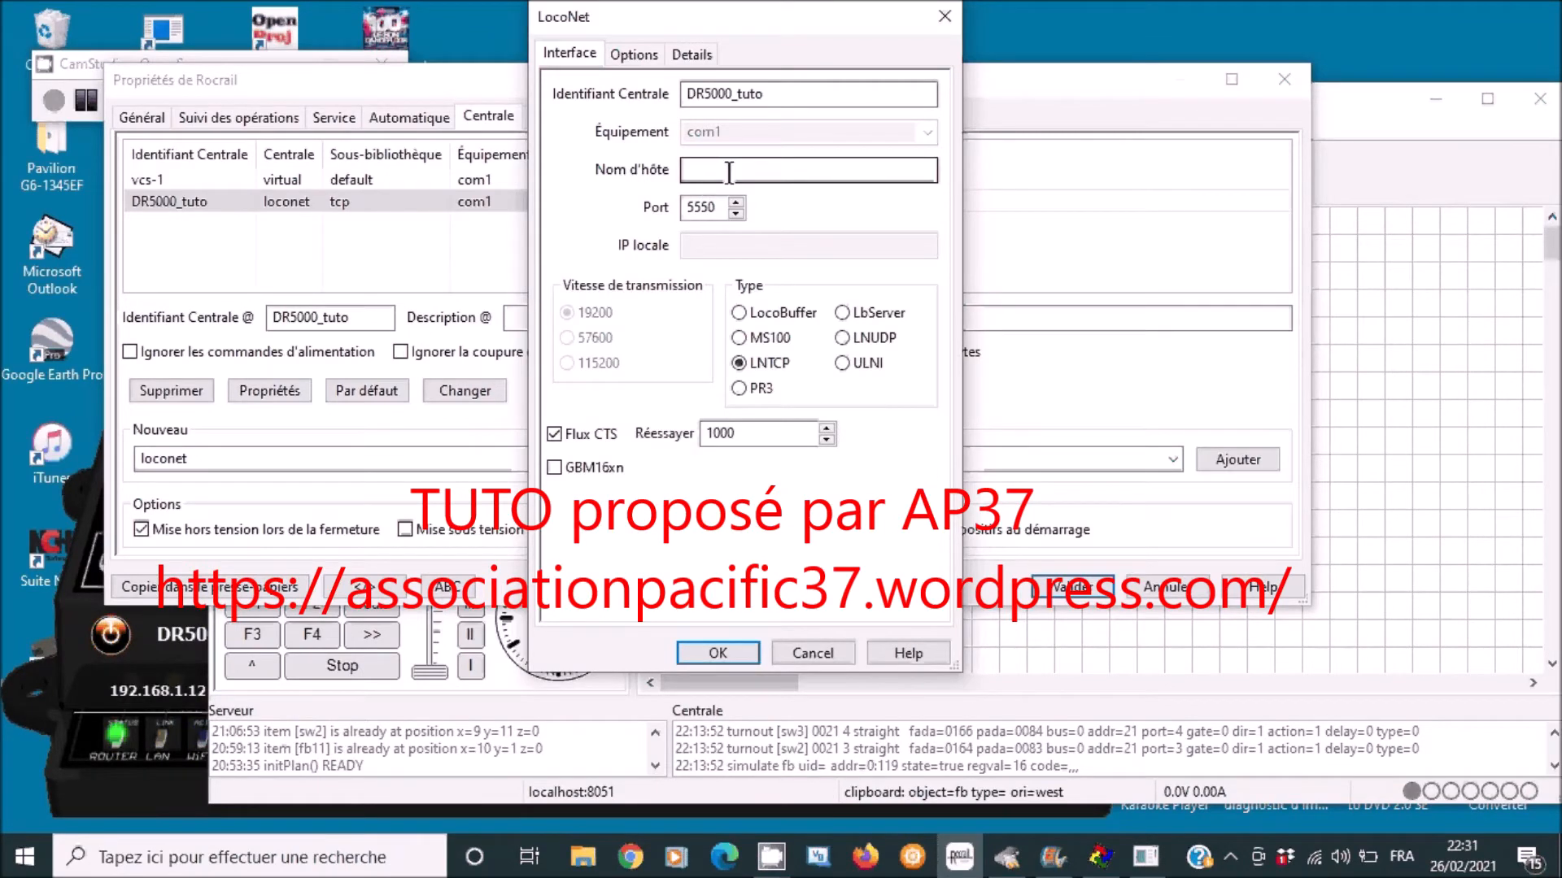
pyautogui.click(728, 173)
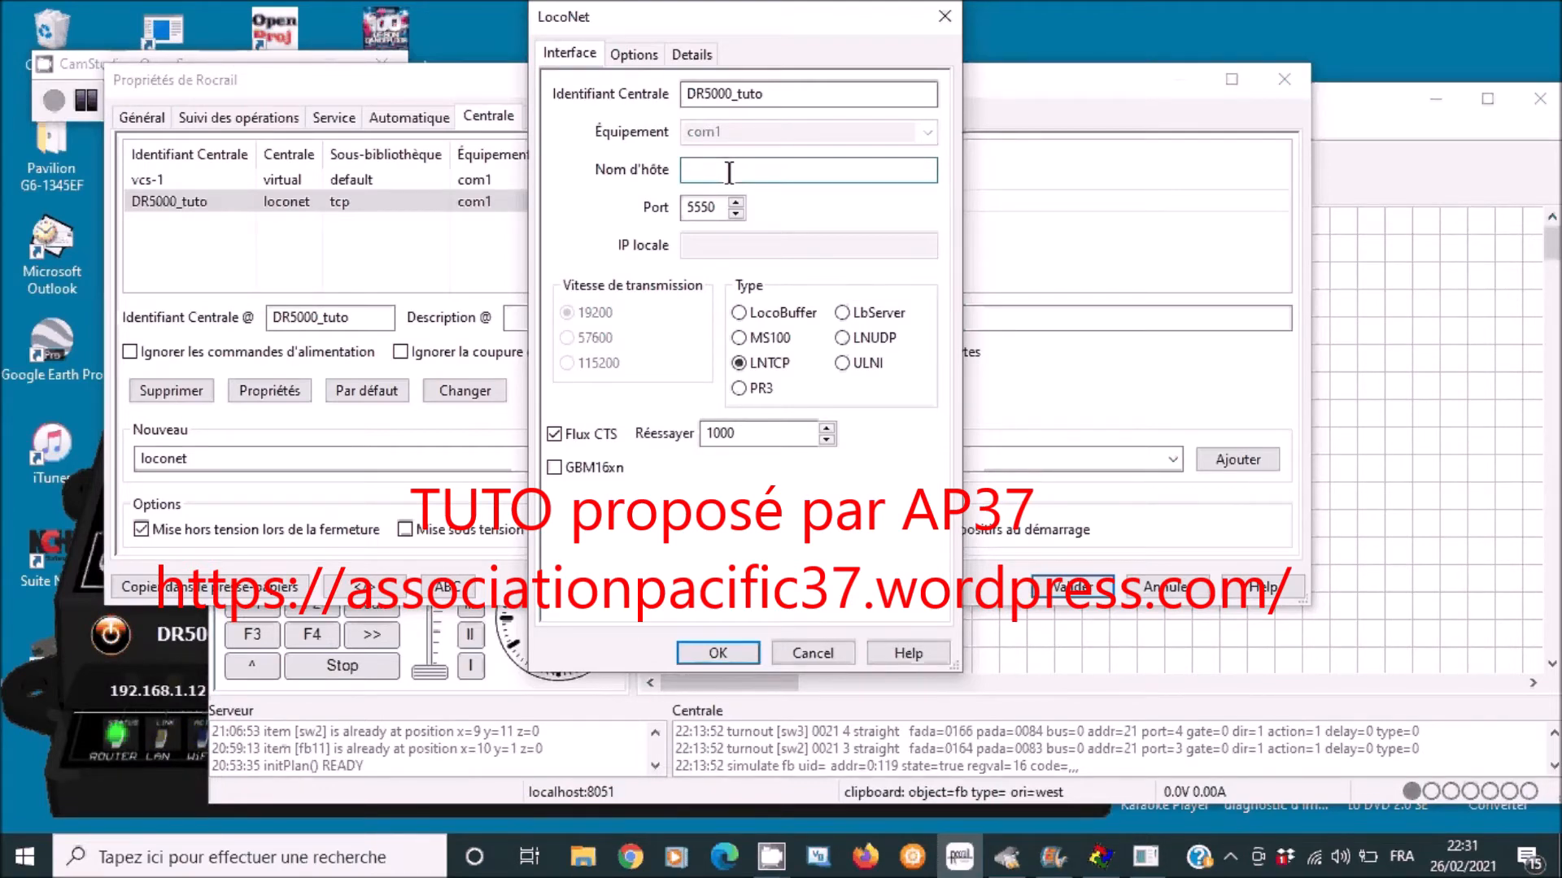
pyautogui.write('192.168')
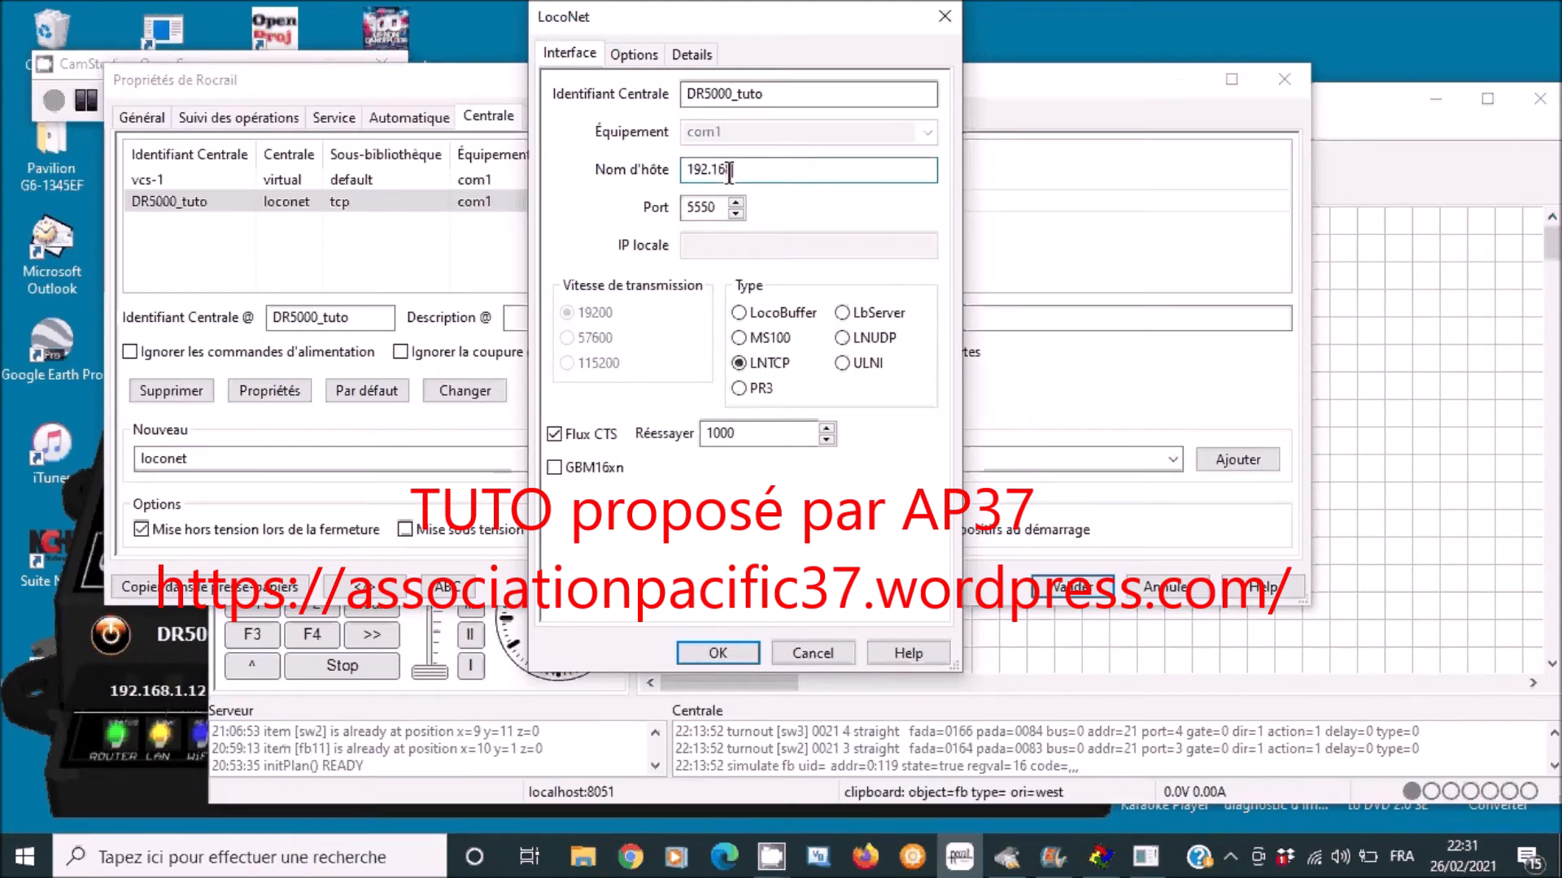
pyautogui.write('.1.12')
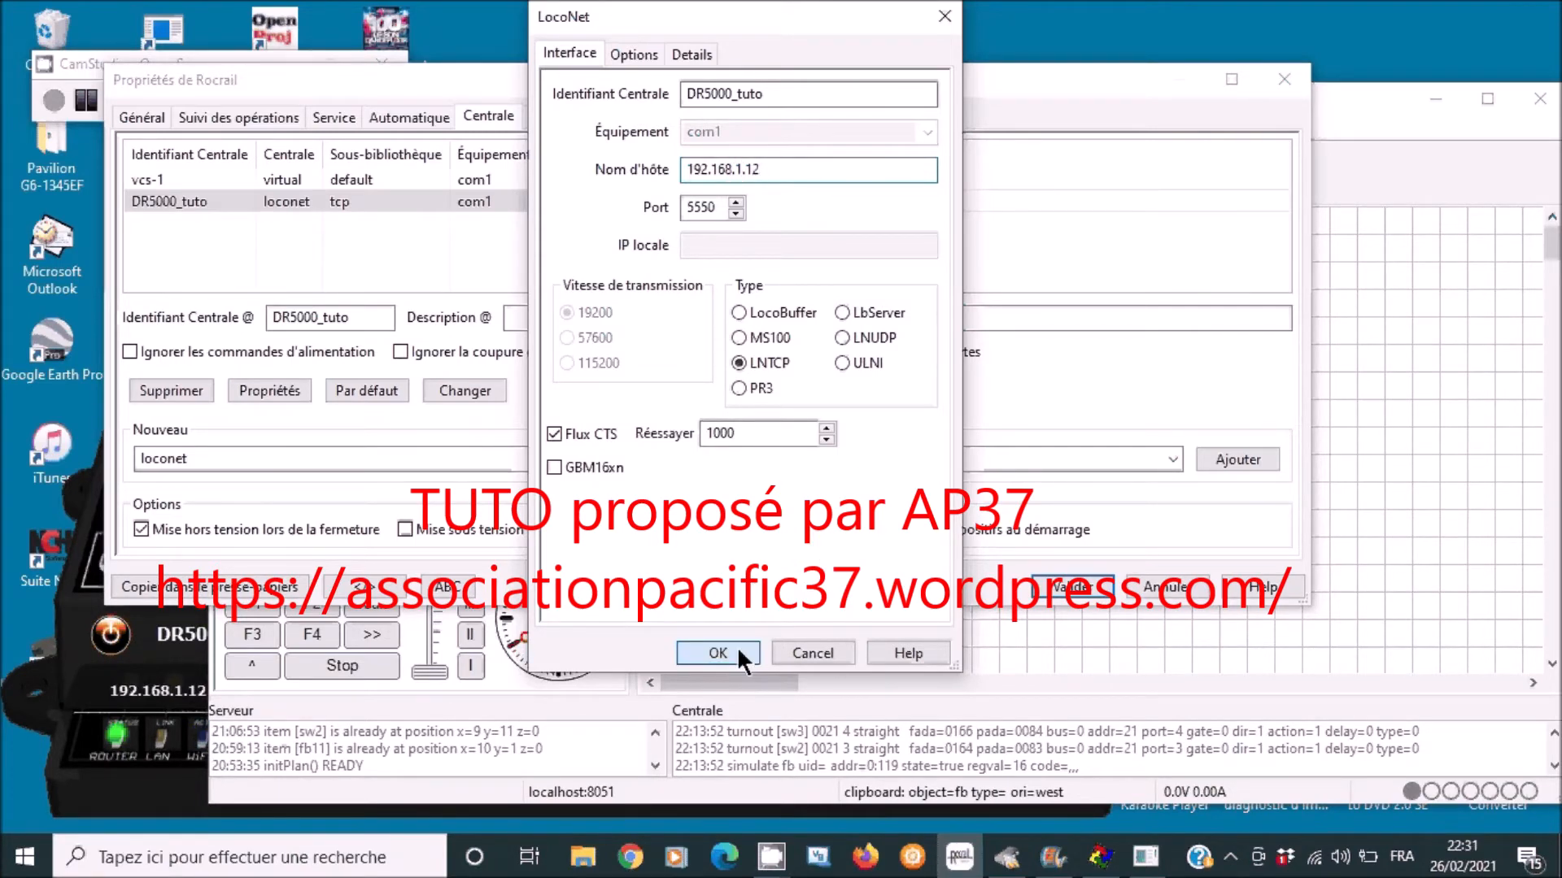
pyautogui.click(718, 653)
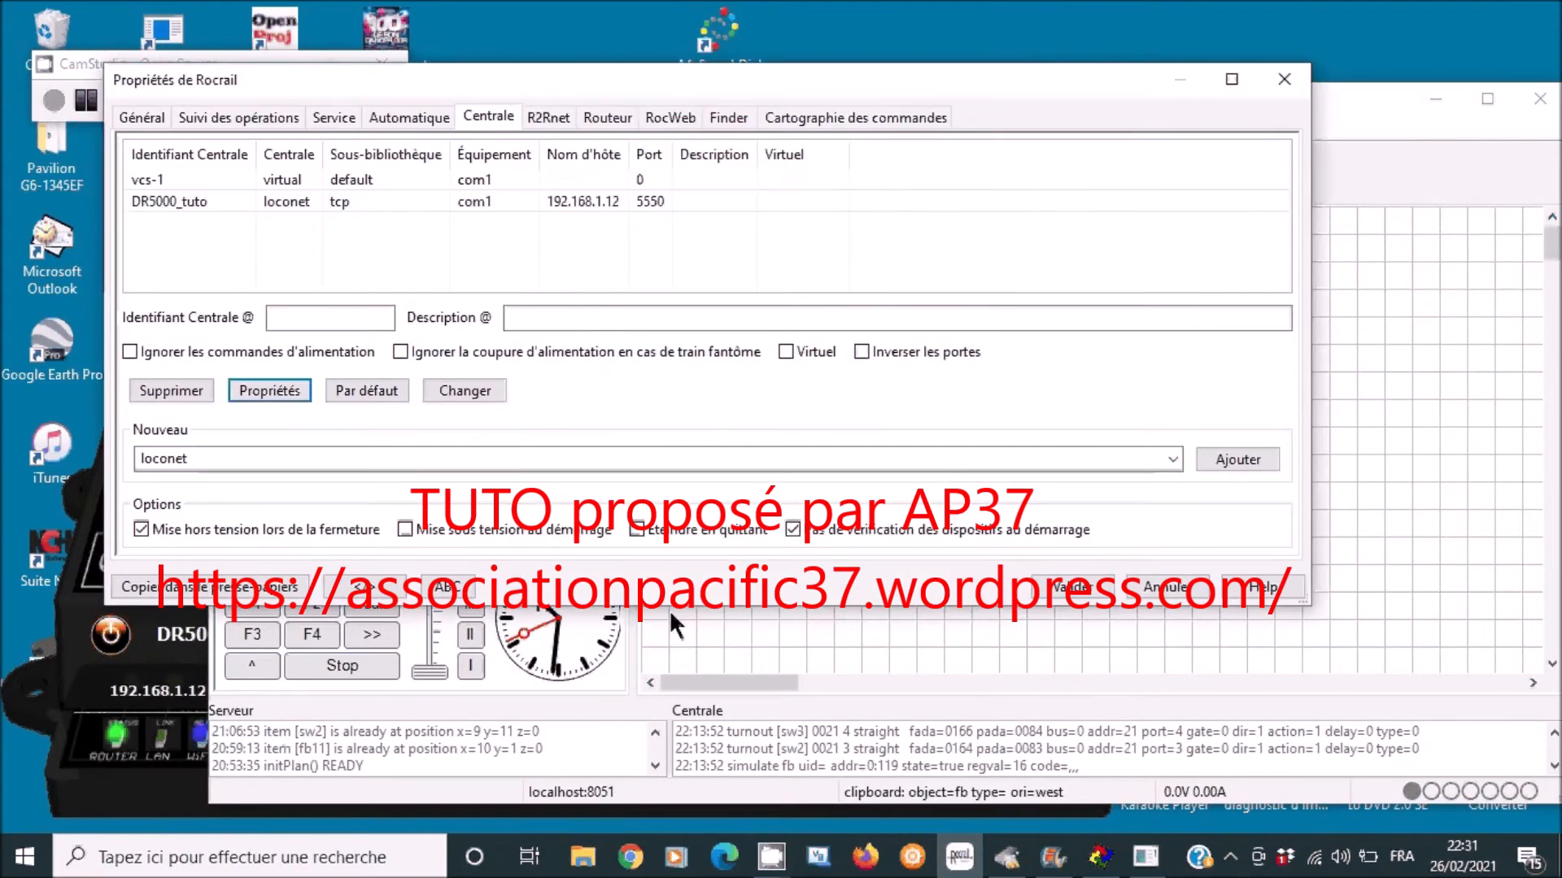
# - Make DR5000_tuto the default station, validate the properties and reposition the main window
pyautogui.click(523, 201)
pyautogui.click(396, 389)
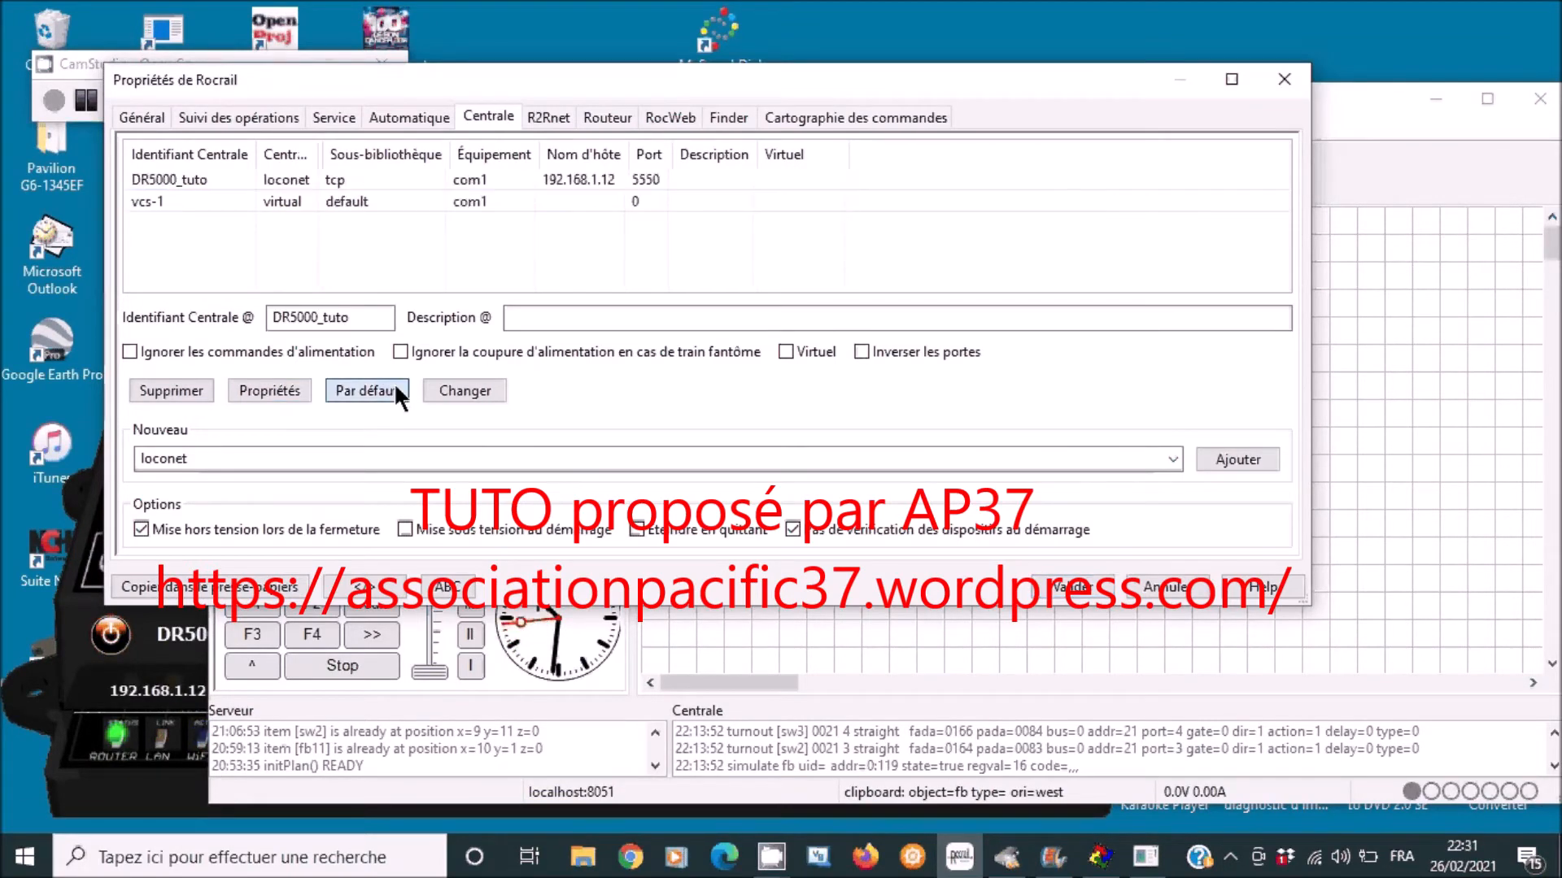
pyautogui.click(1093, 587)
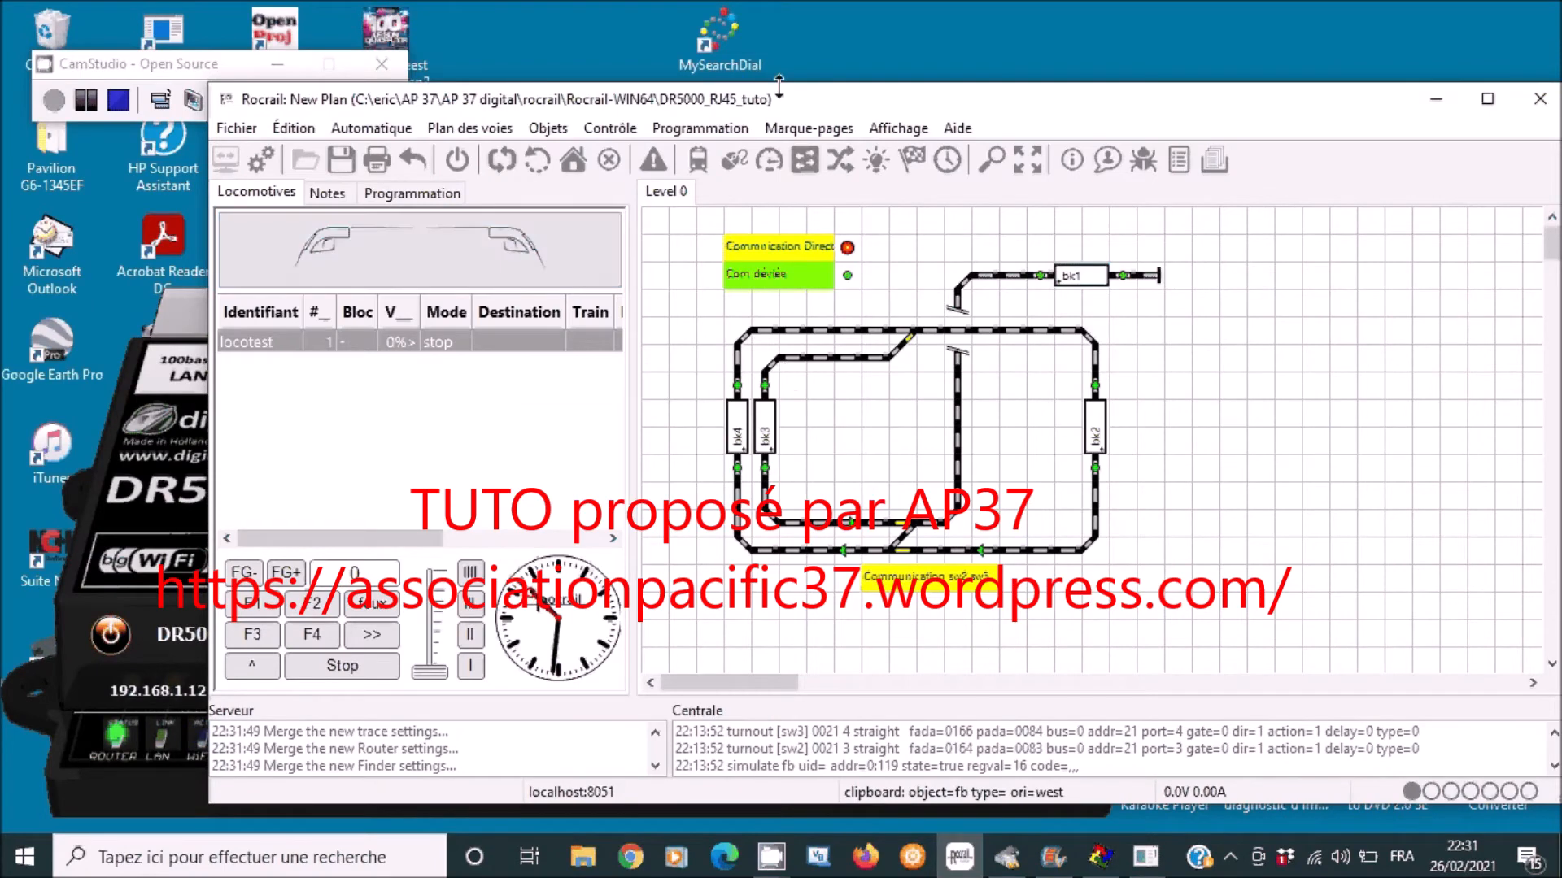
pyautogui.moveTo(789, 112); pyautogui.dragTo(667, 81)
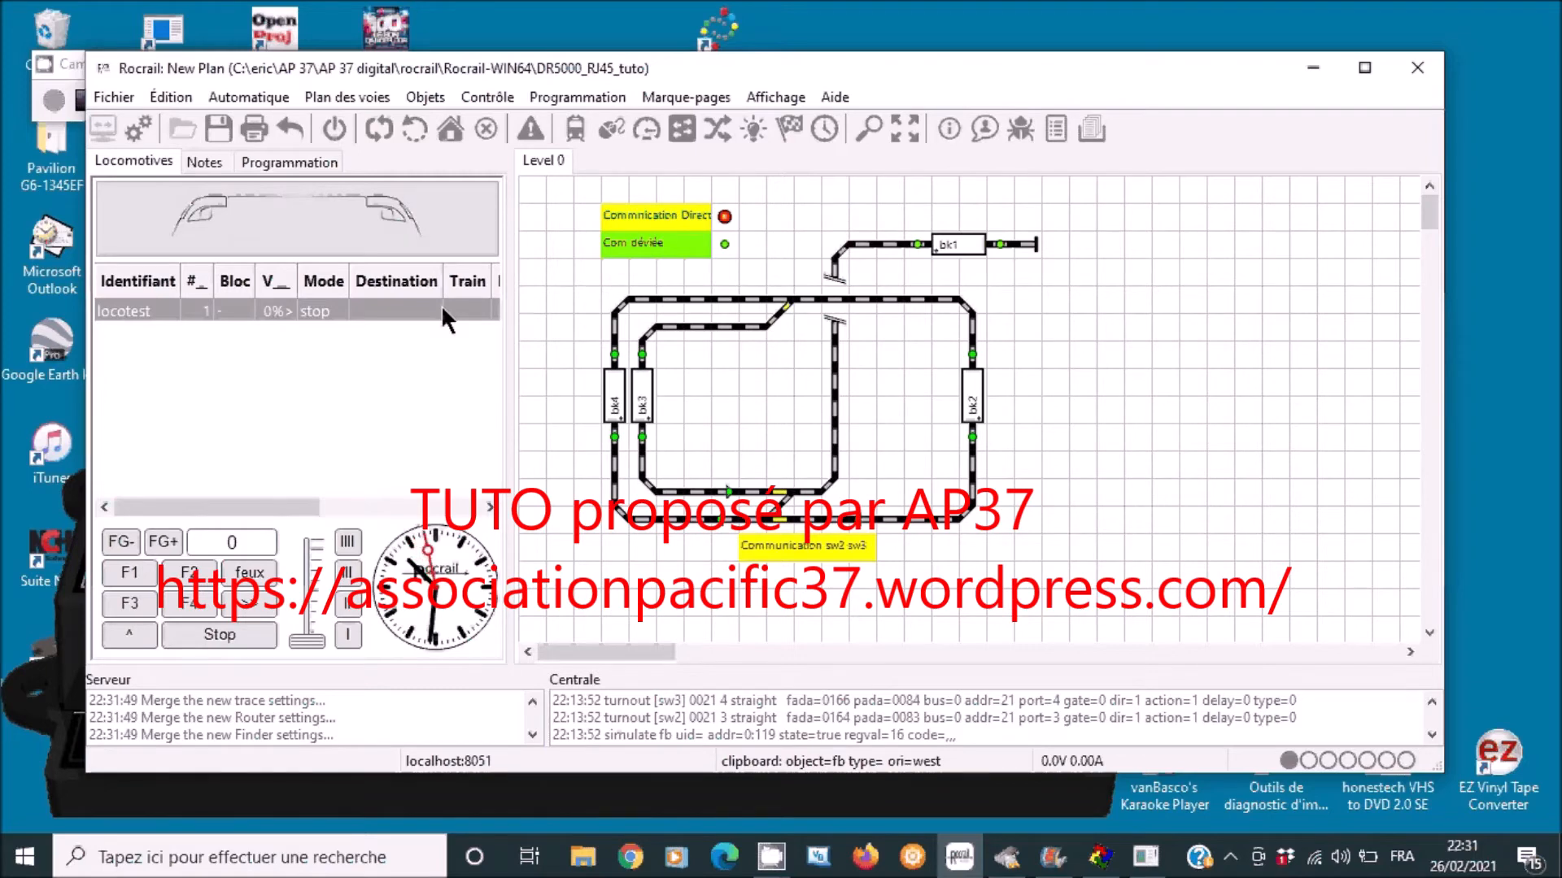
# - Set locomotive locotest's Identifiant Centrale to DR5000_tuto, apply it and close the dialog
pyautogui.click(414, 98)
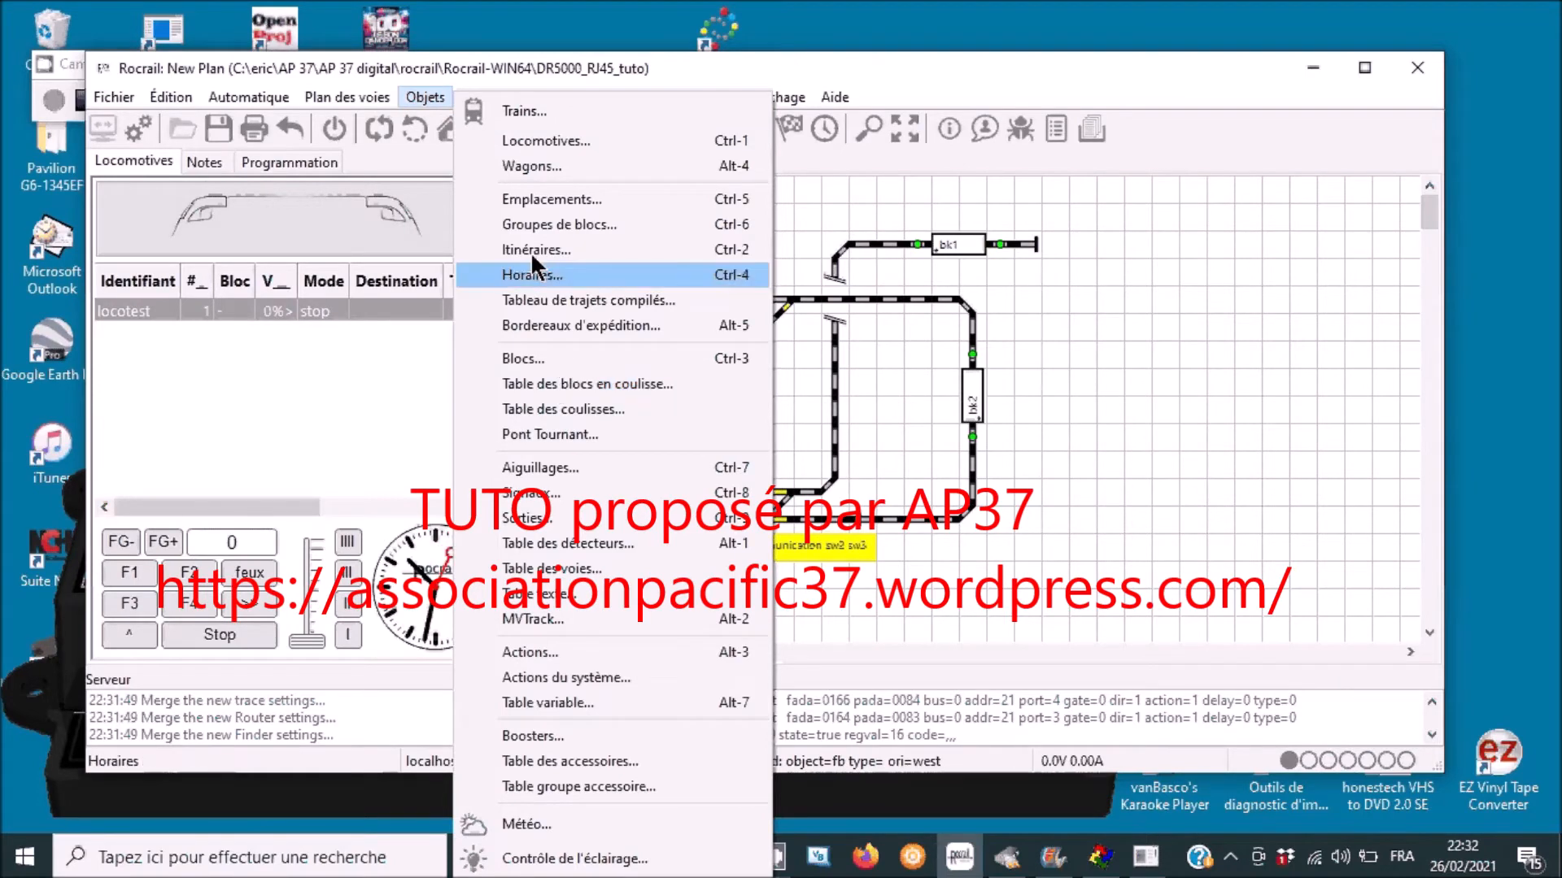
pyautogui.click(545, 140)
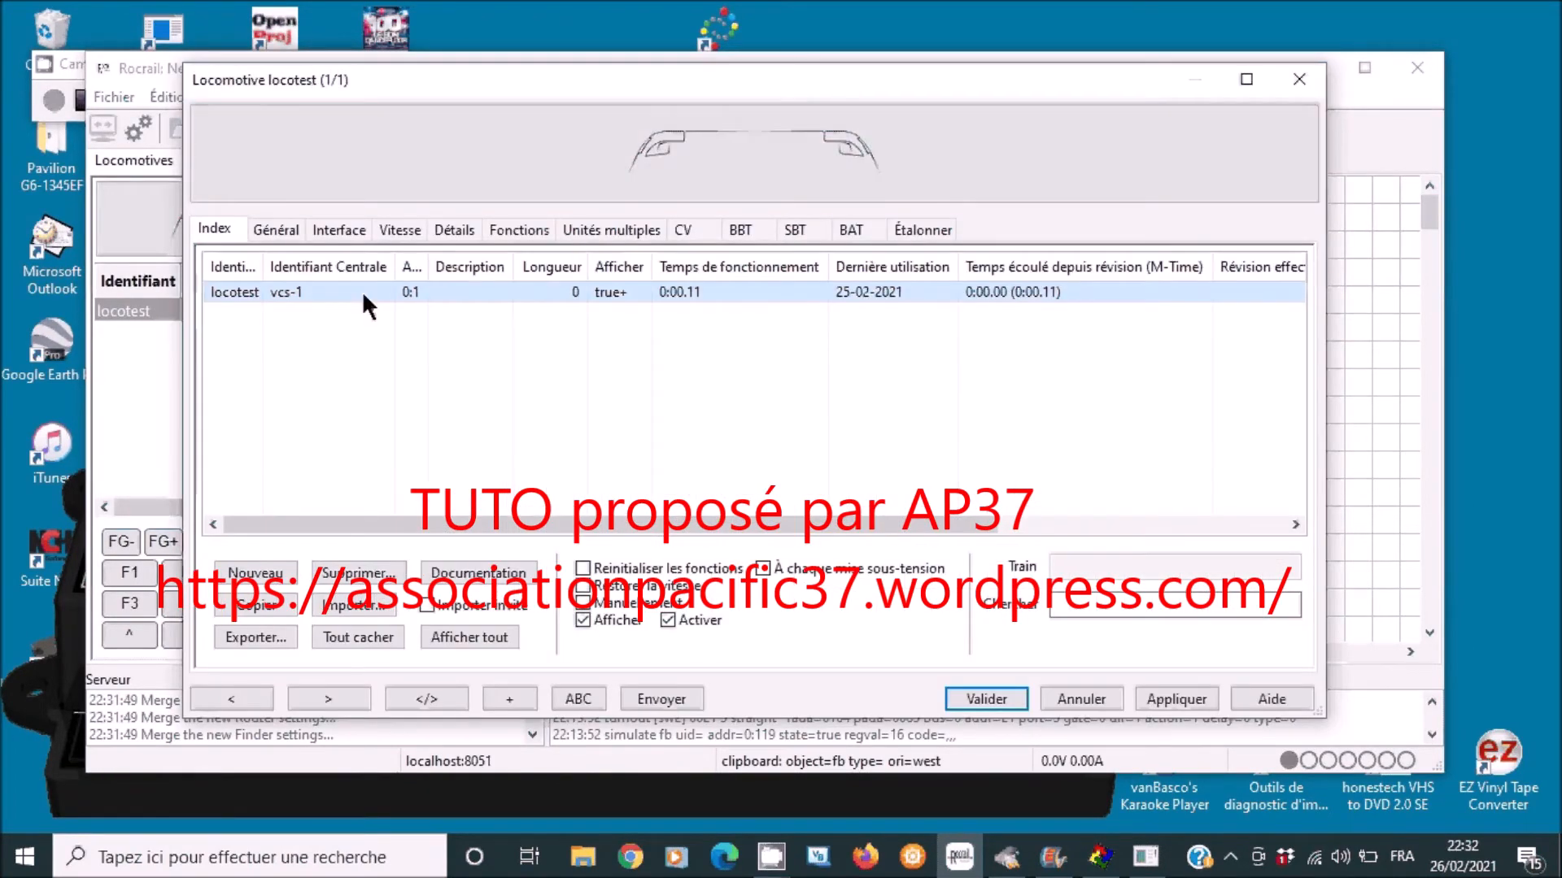
pyautogui.click(348, 228)
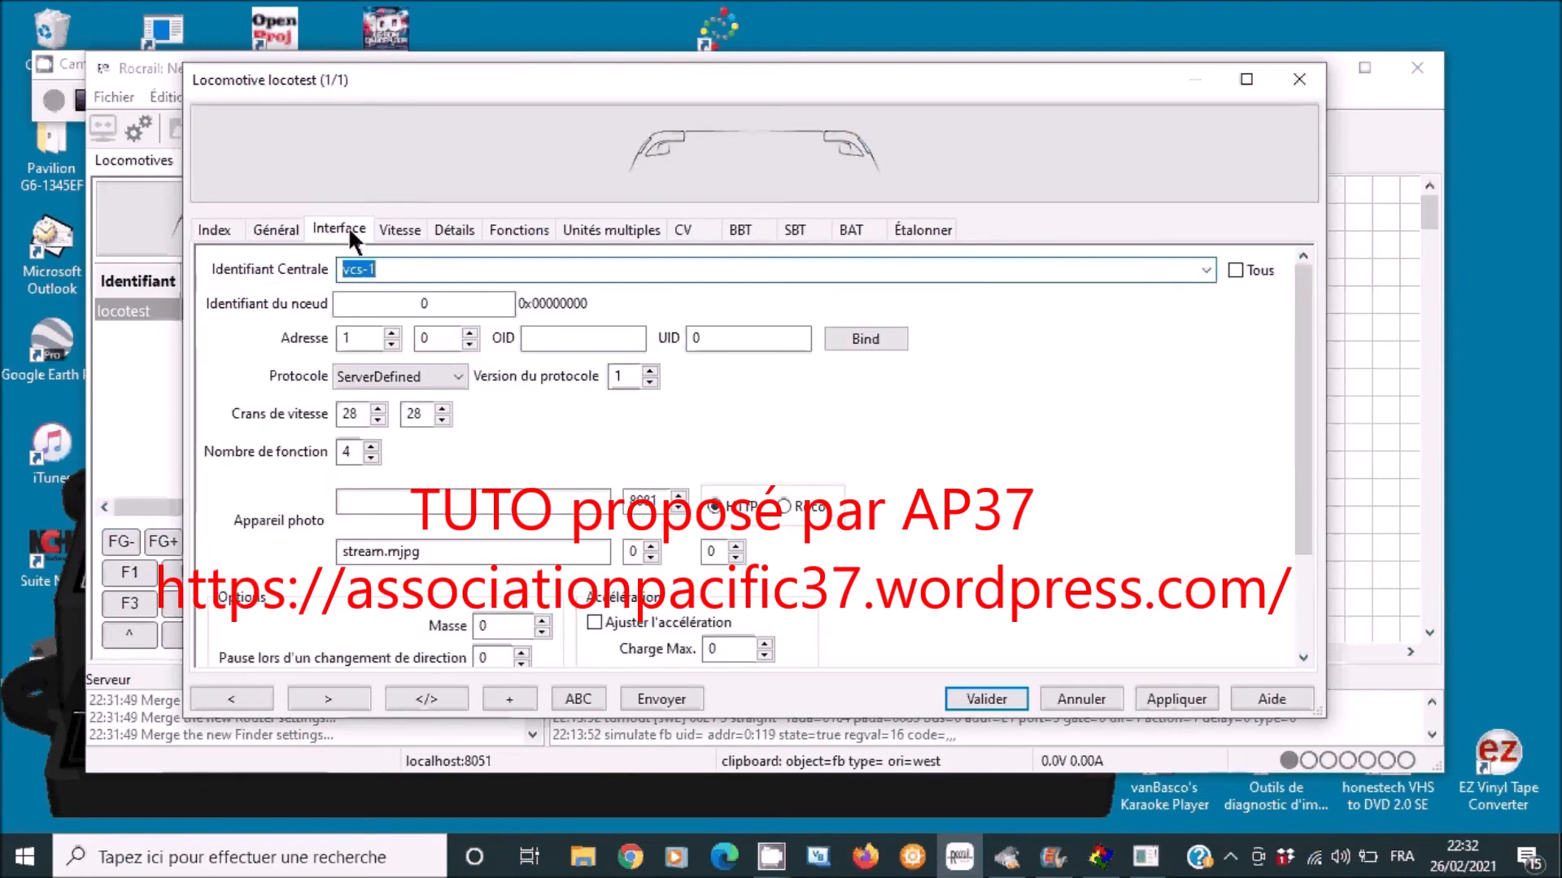
pyautogui.click(1207, 262)
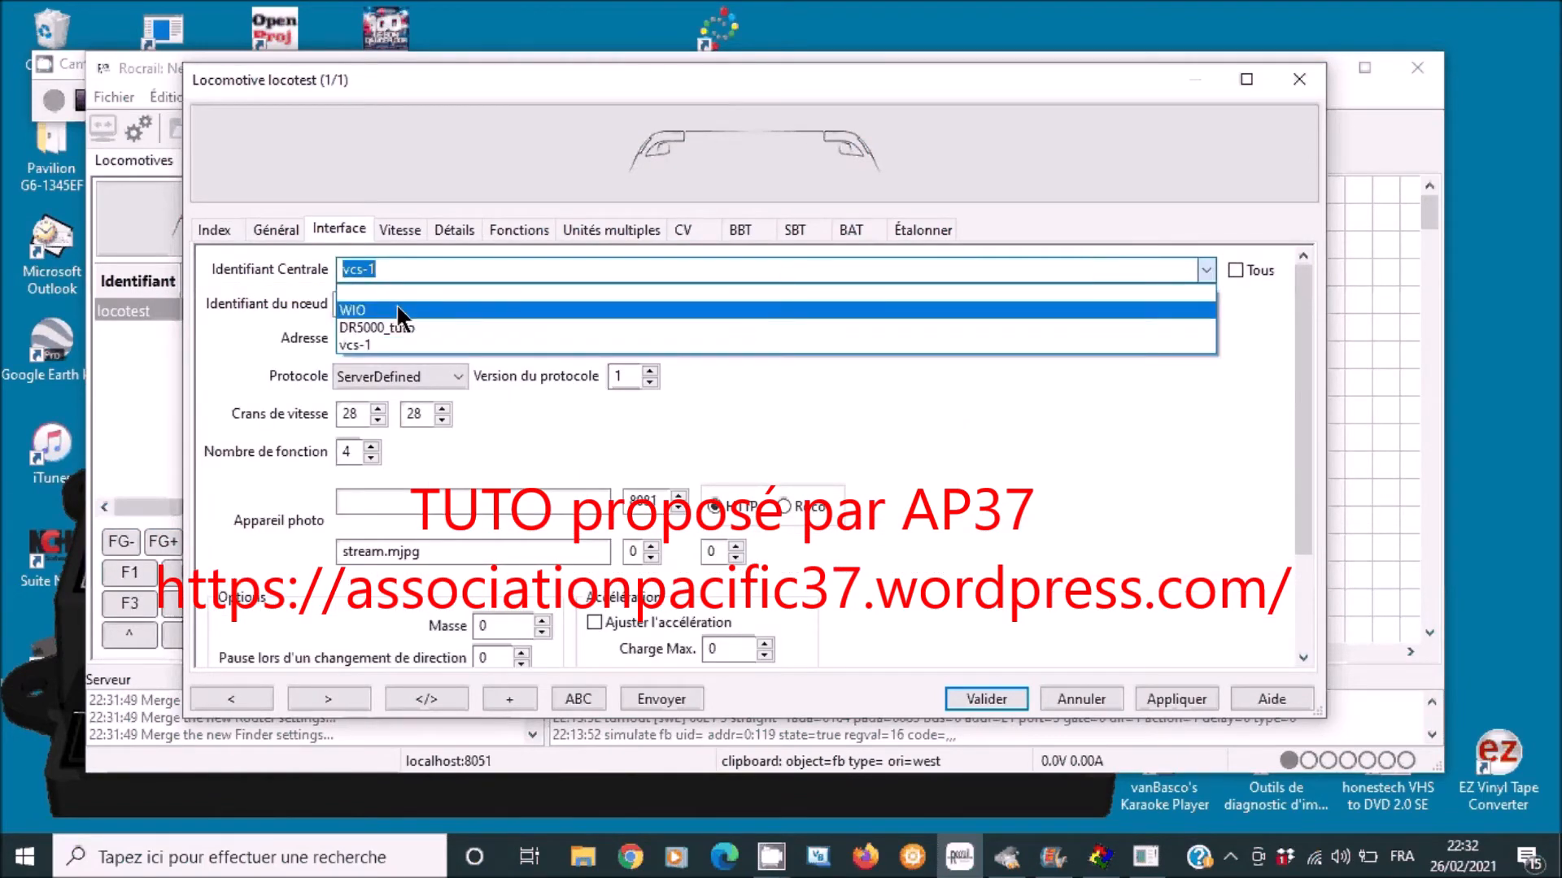
pyautogui.click(394, 326)
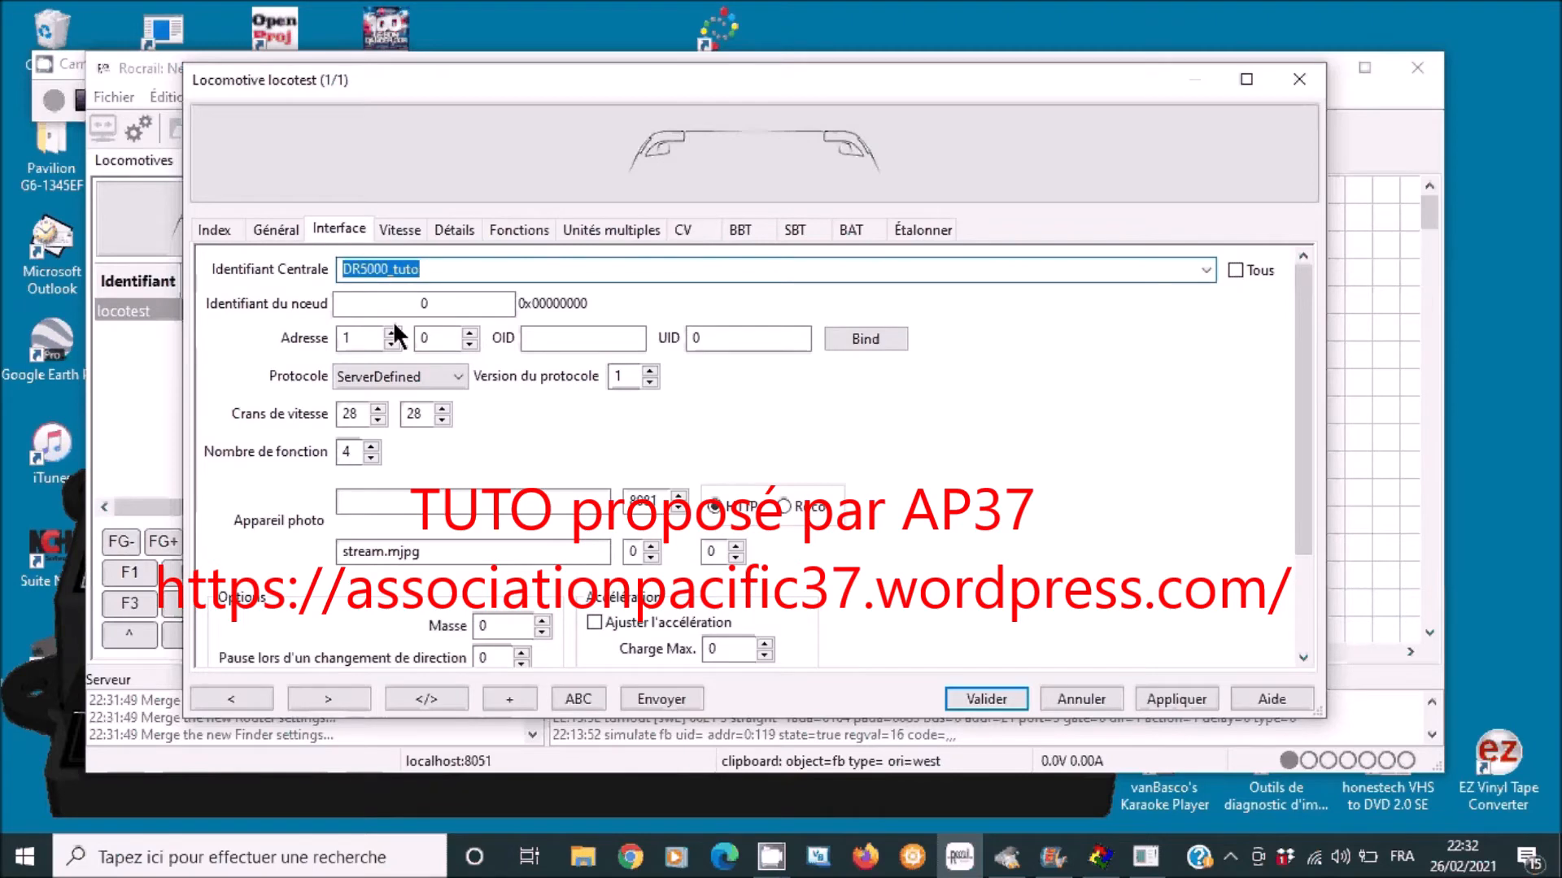
pyautogui.click(1183, 696)
pyautogui.click(992, 698)
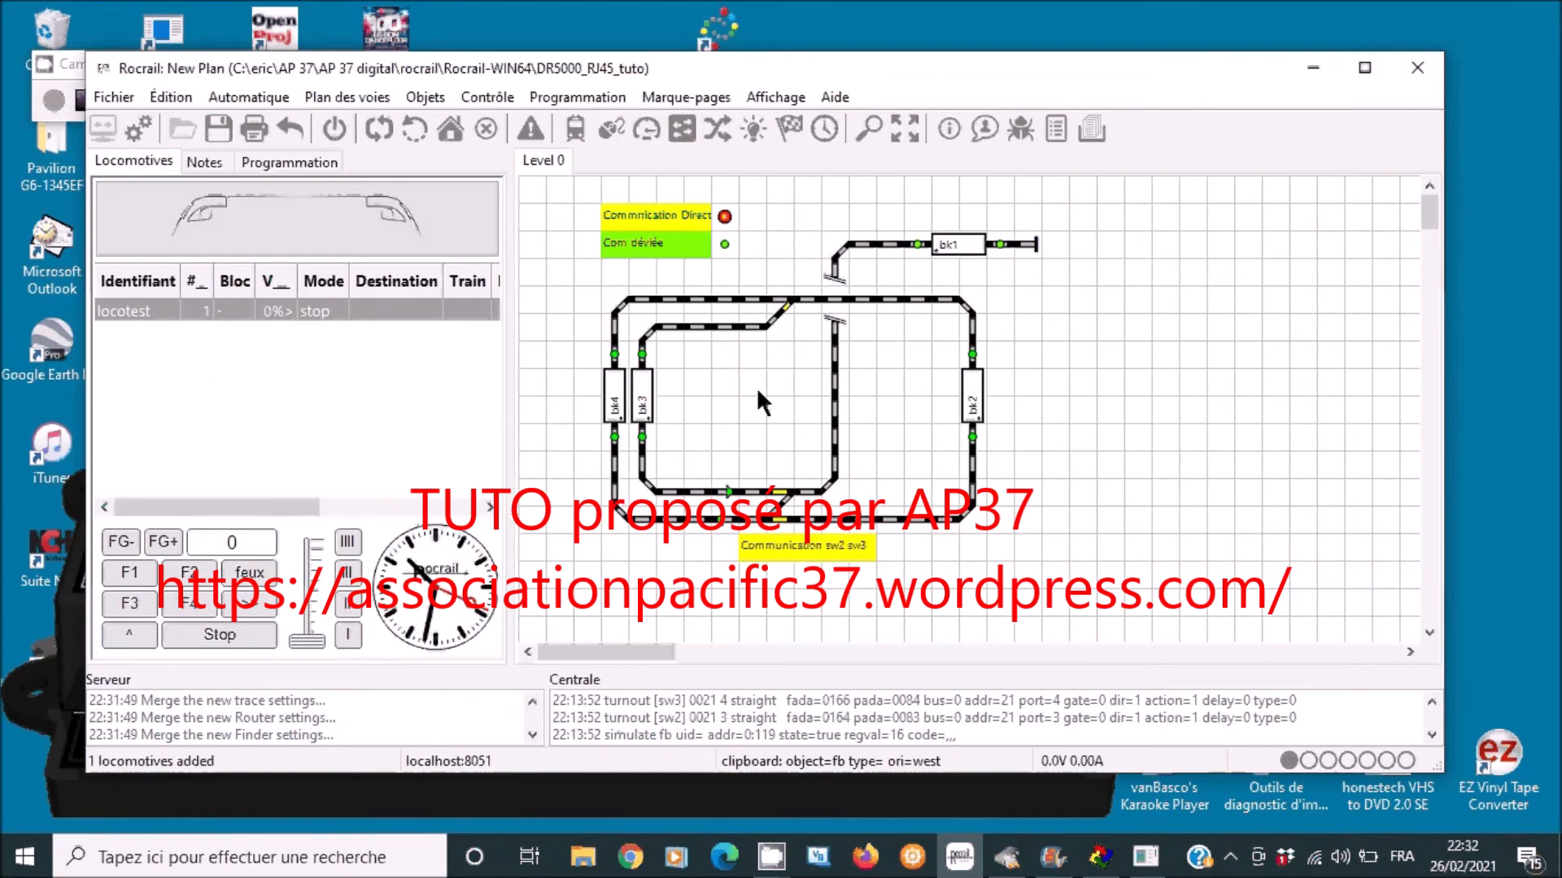
# - In the turnouts table, set turnout sw1's Identifiant Centrale to DR5000_tuto and apply
pyautogui.click(425, 97)
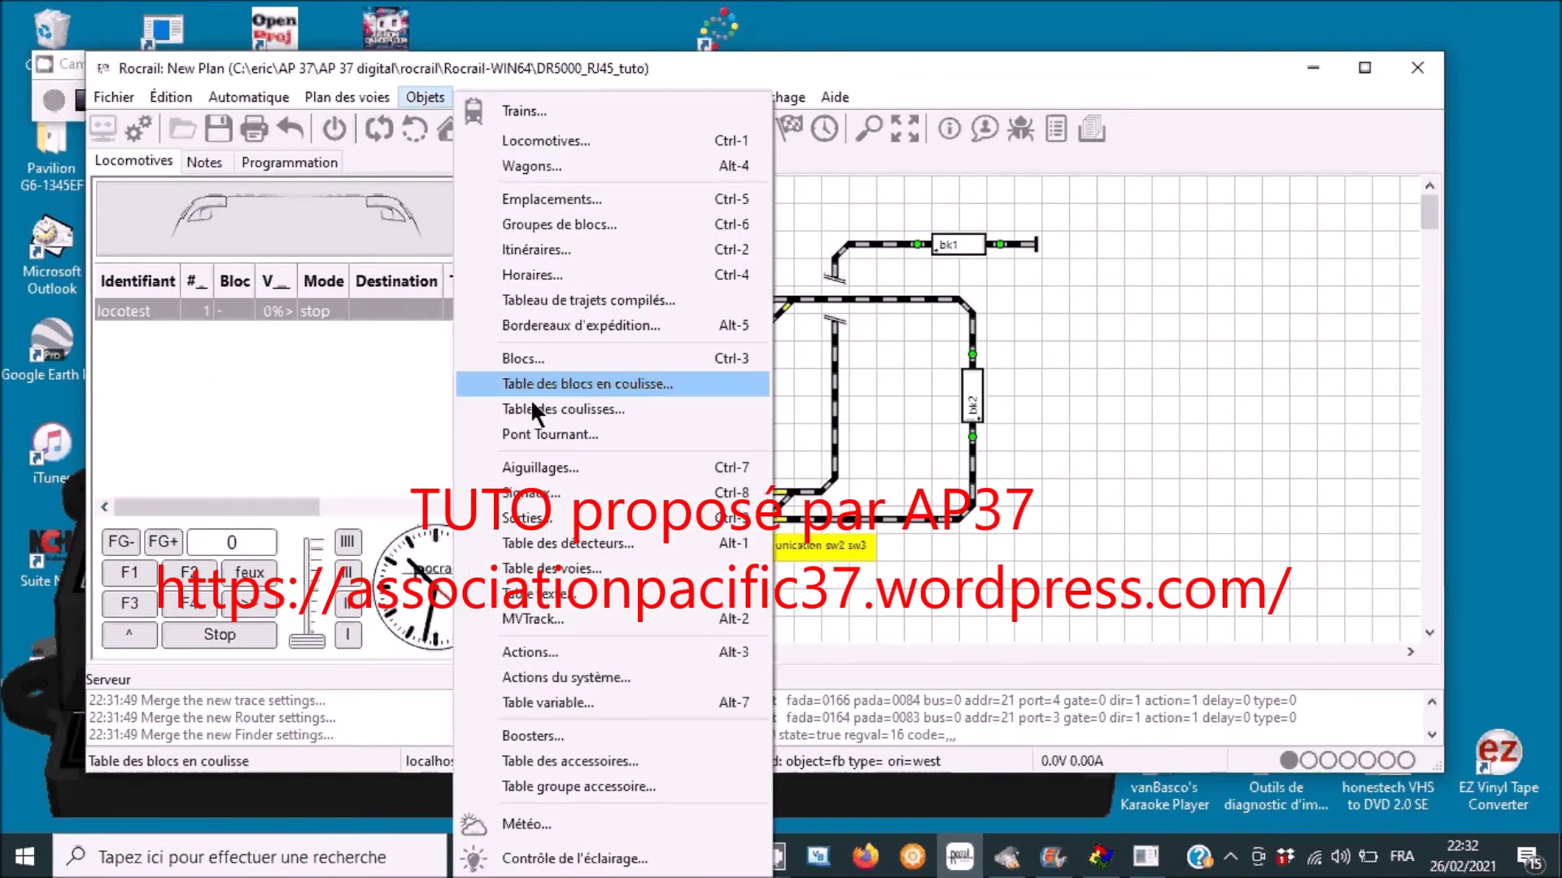
pyautogui.click(539, 468)
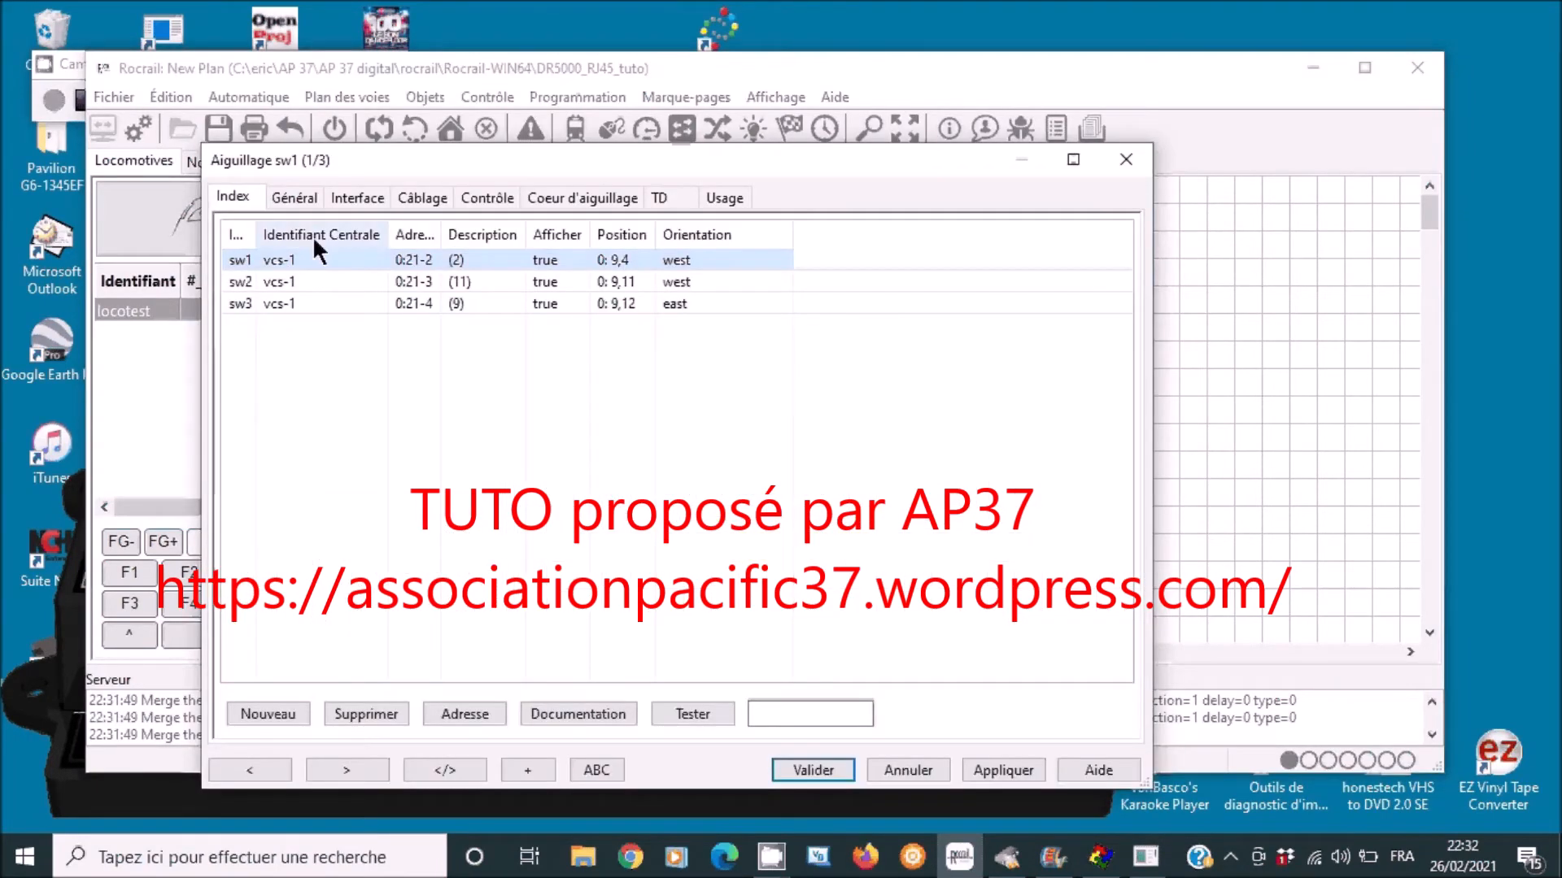
pyautogui.click(355, 197)
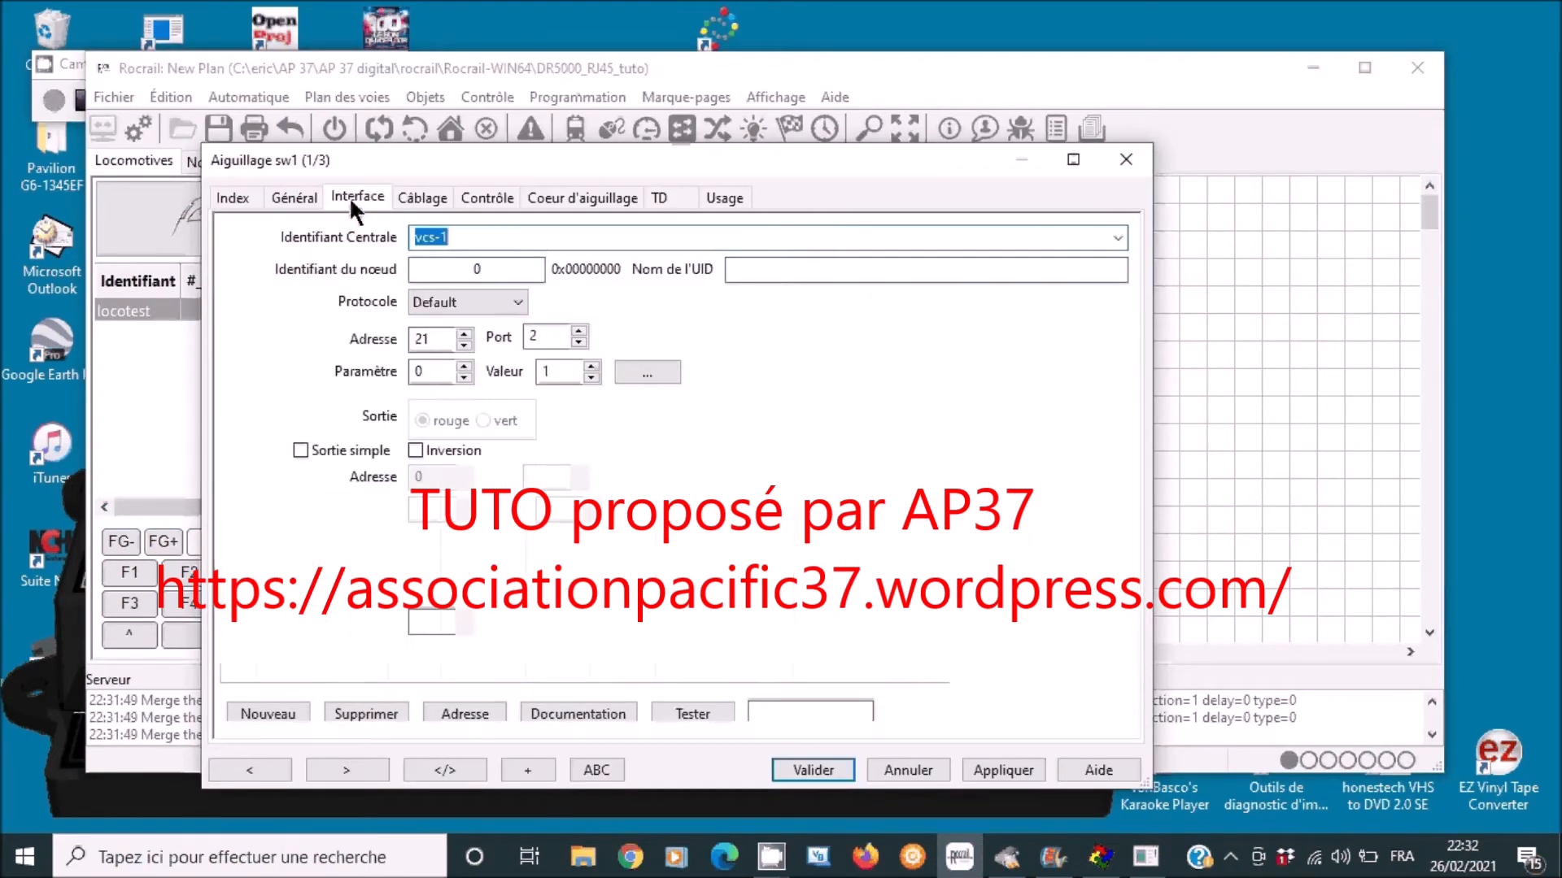
pyautogui.click(1117, 238)
pyautogui.click(539, 301)
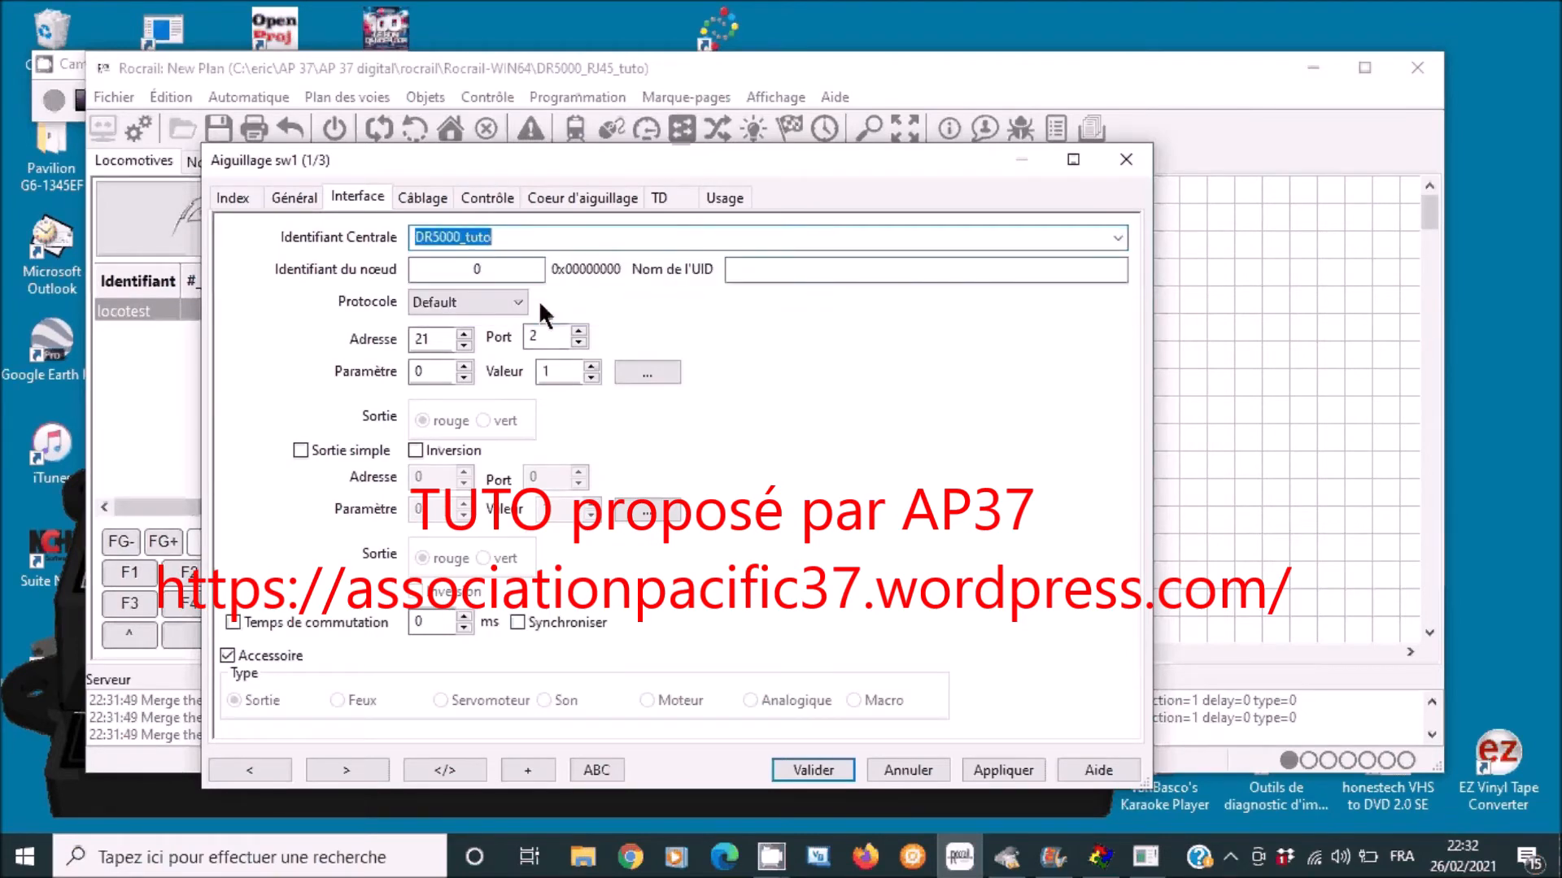
pyautogui.click(1005, 769)
# - Switch turnout sw2's command station to DR5000_tuto and apply
pyautogui.click(236, 197)
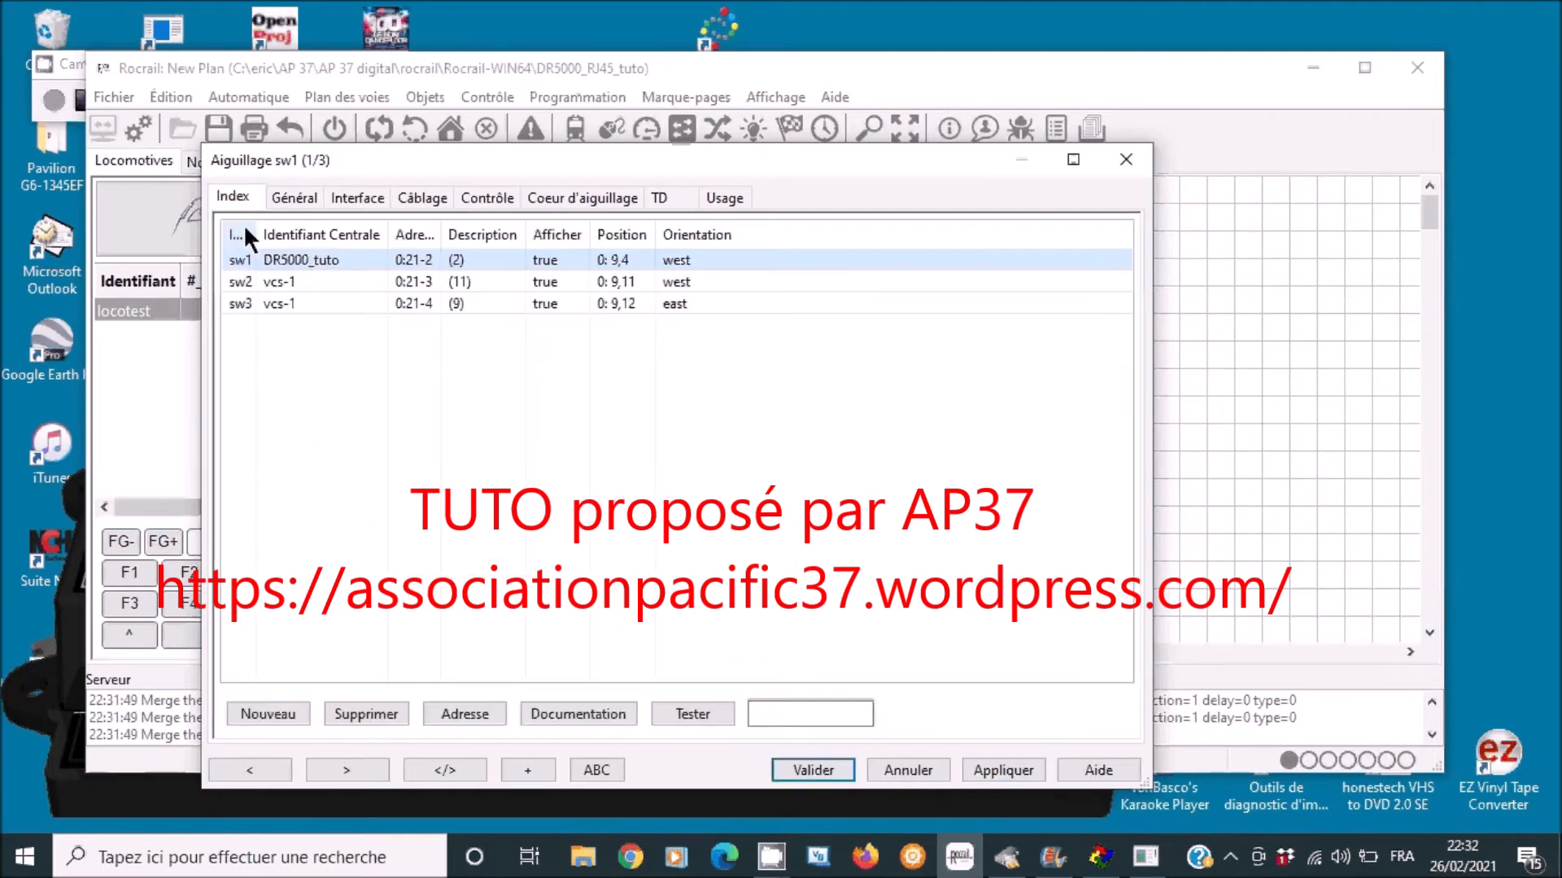
pyautogui.click(244, 282)
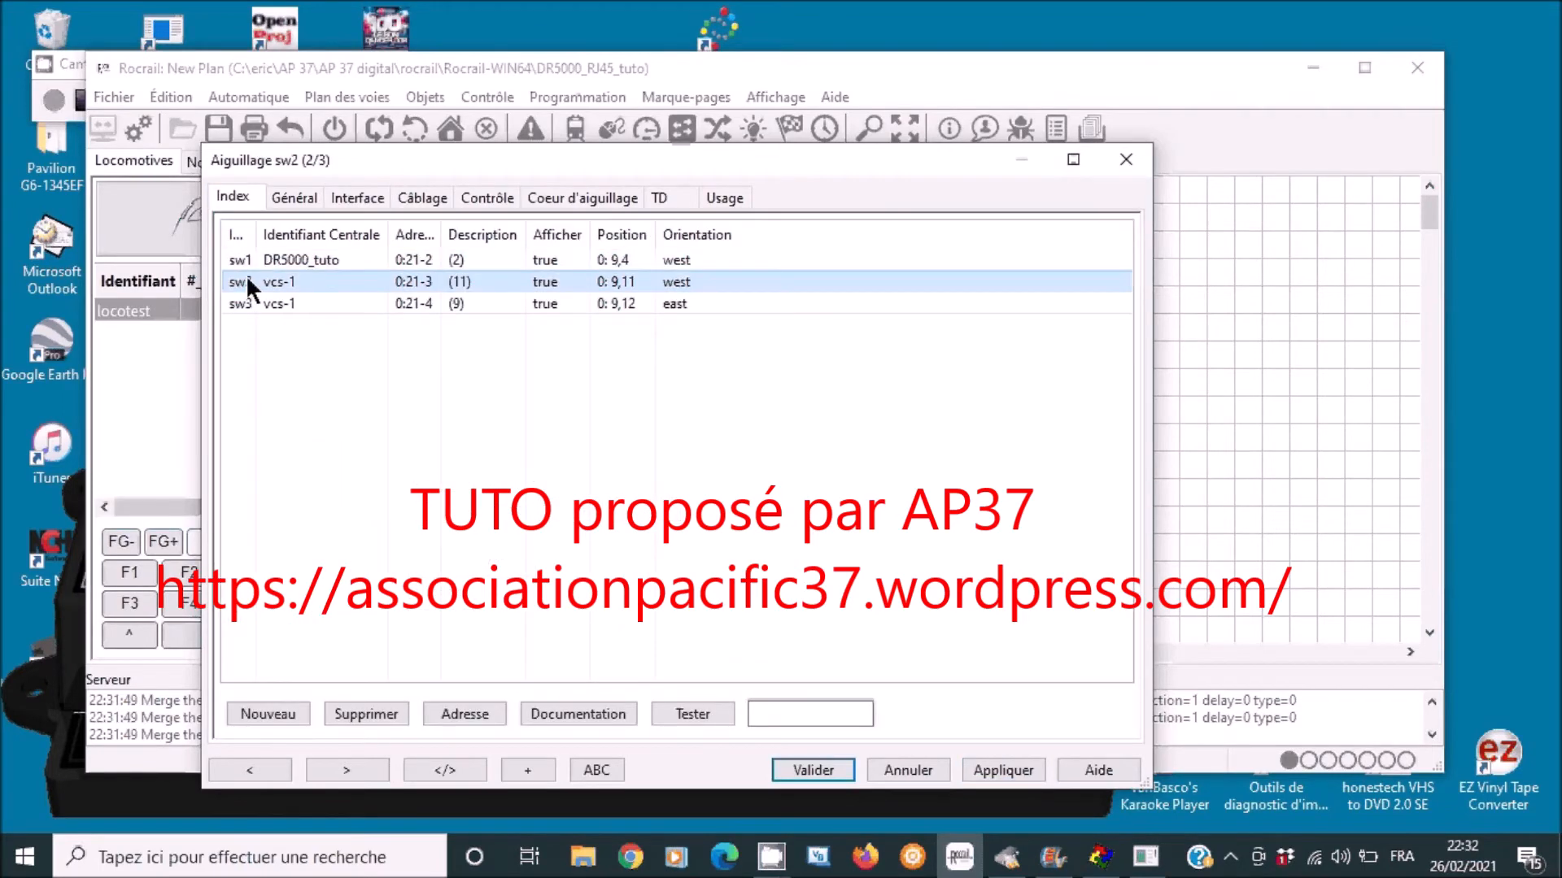
pyautogui.click(355, 197)
pyautogui.click(1119, 239)
pyautogui.click(603, 276)
pyautogui.click(1008, 766)
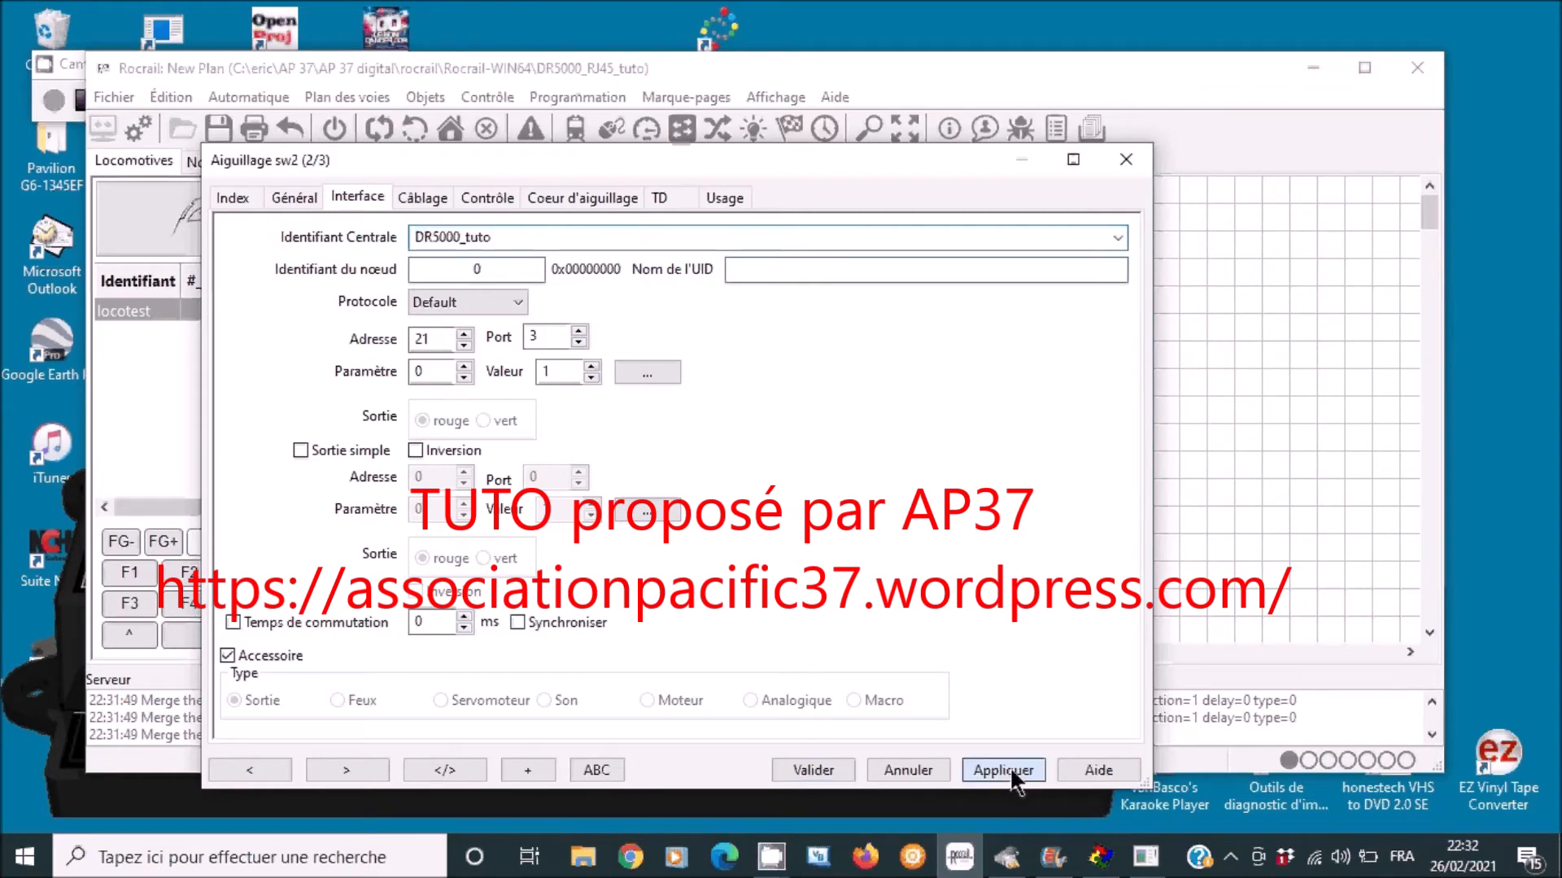
# - Switch turnout sw3's command station to DR5000_tuto, apply and validate the turnout dialog
pyautogui.click(246, 197)
pyautogui.click(265, 299)
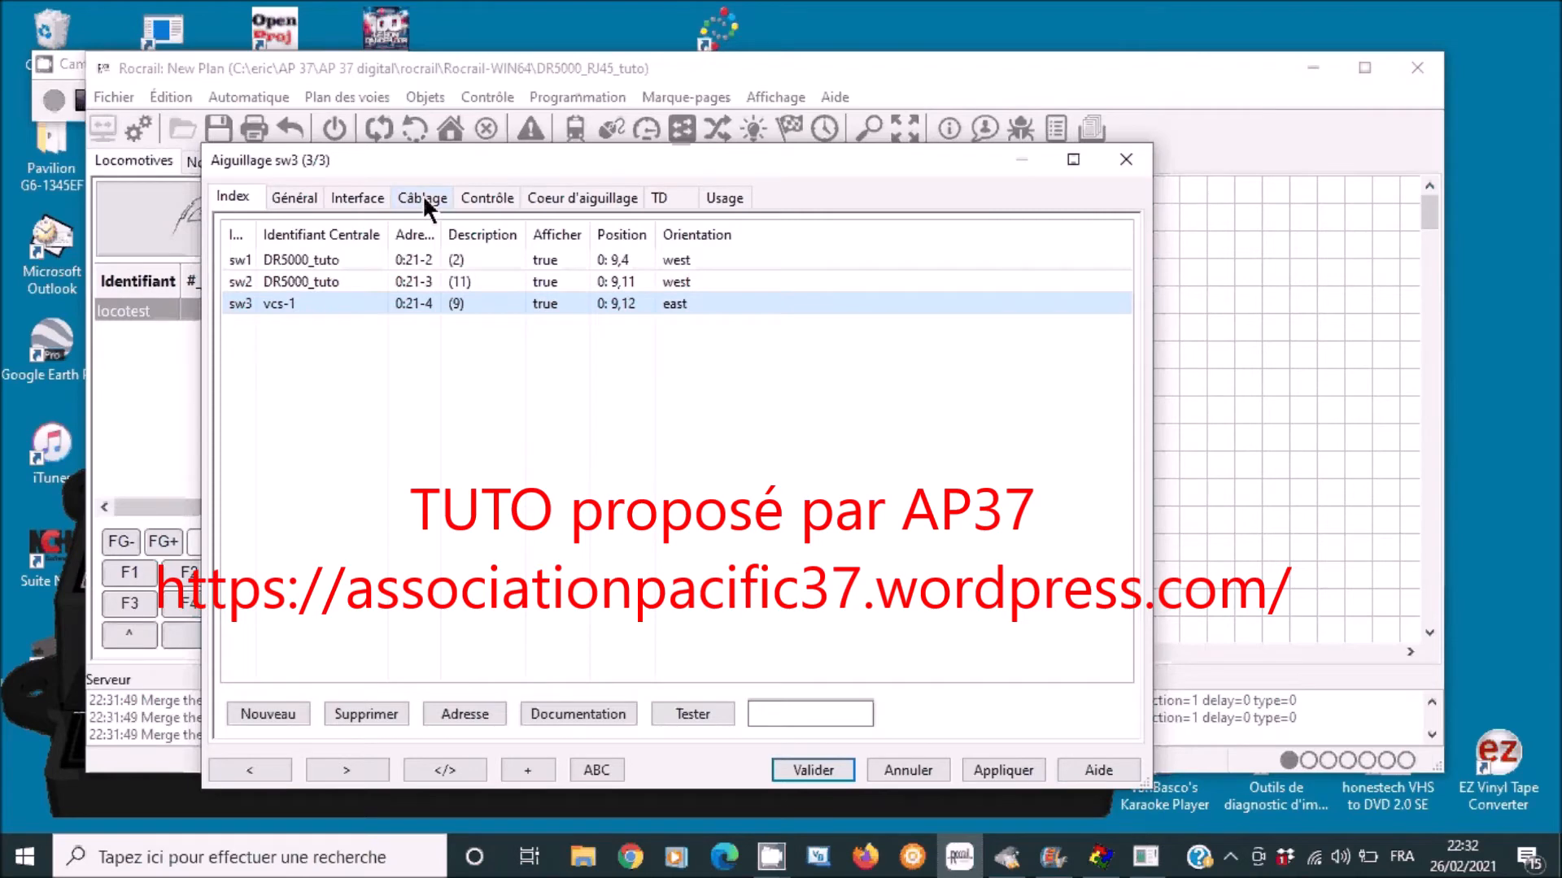
pyautogui.click(357, 196)
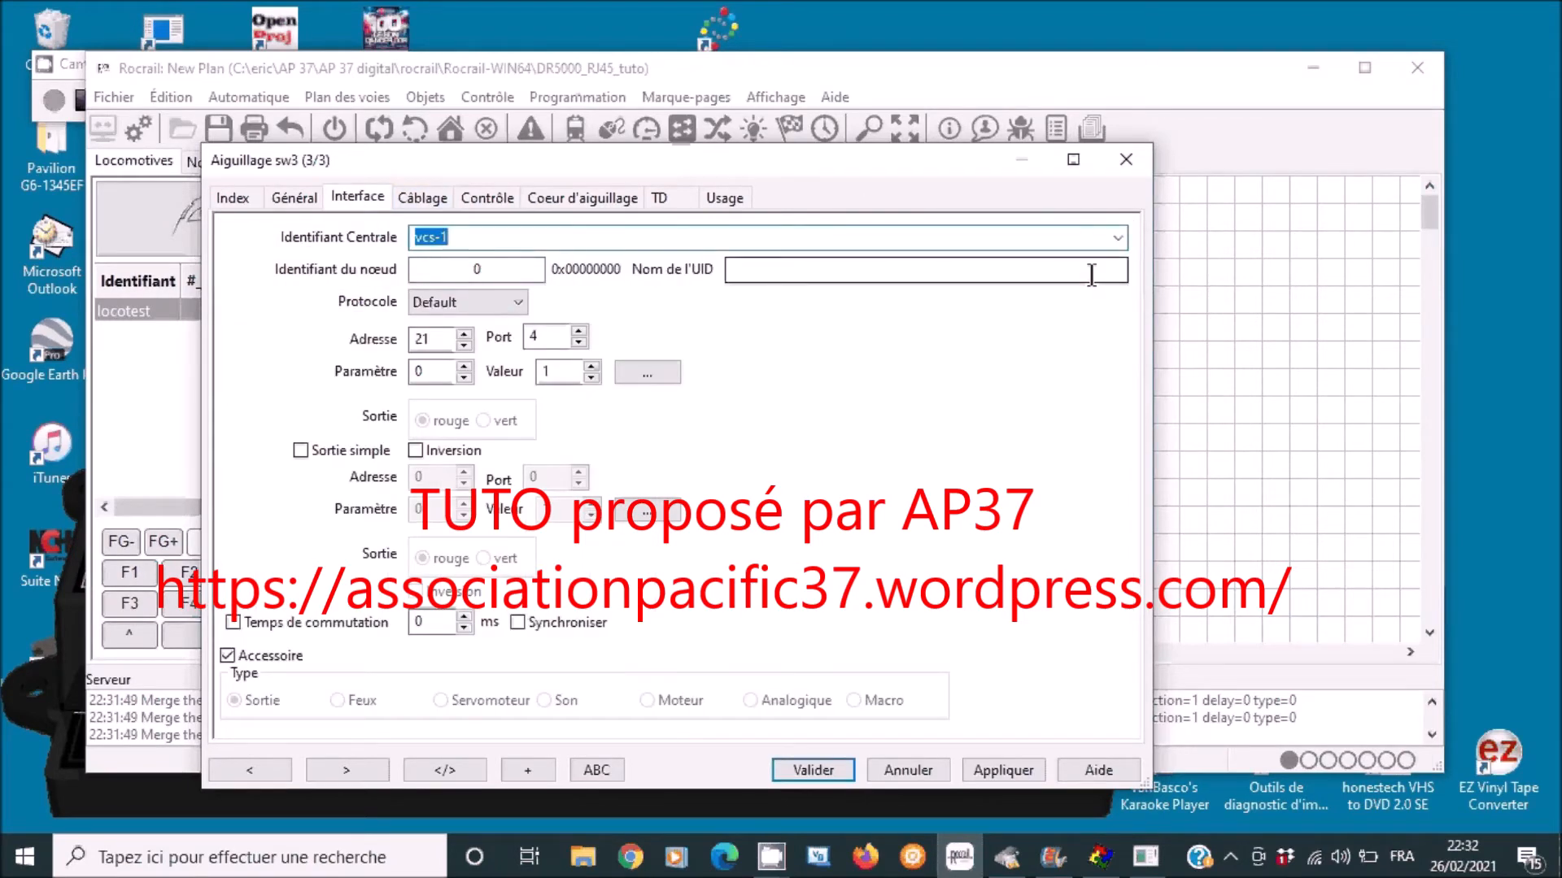
pyautogui.click(1118, 237)
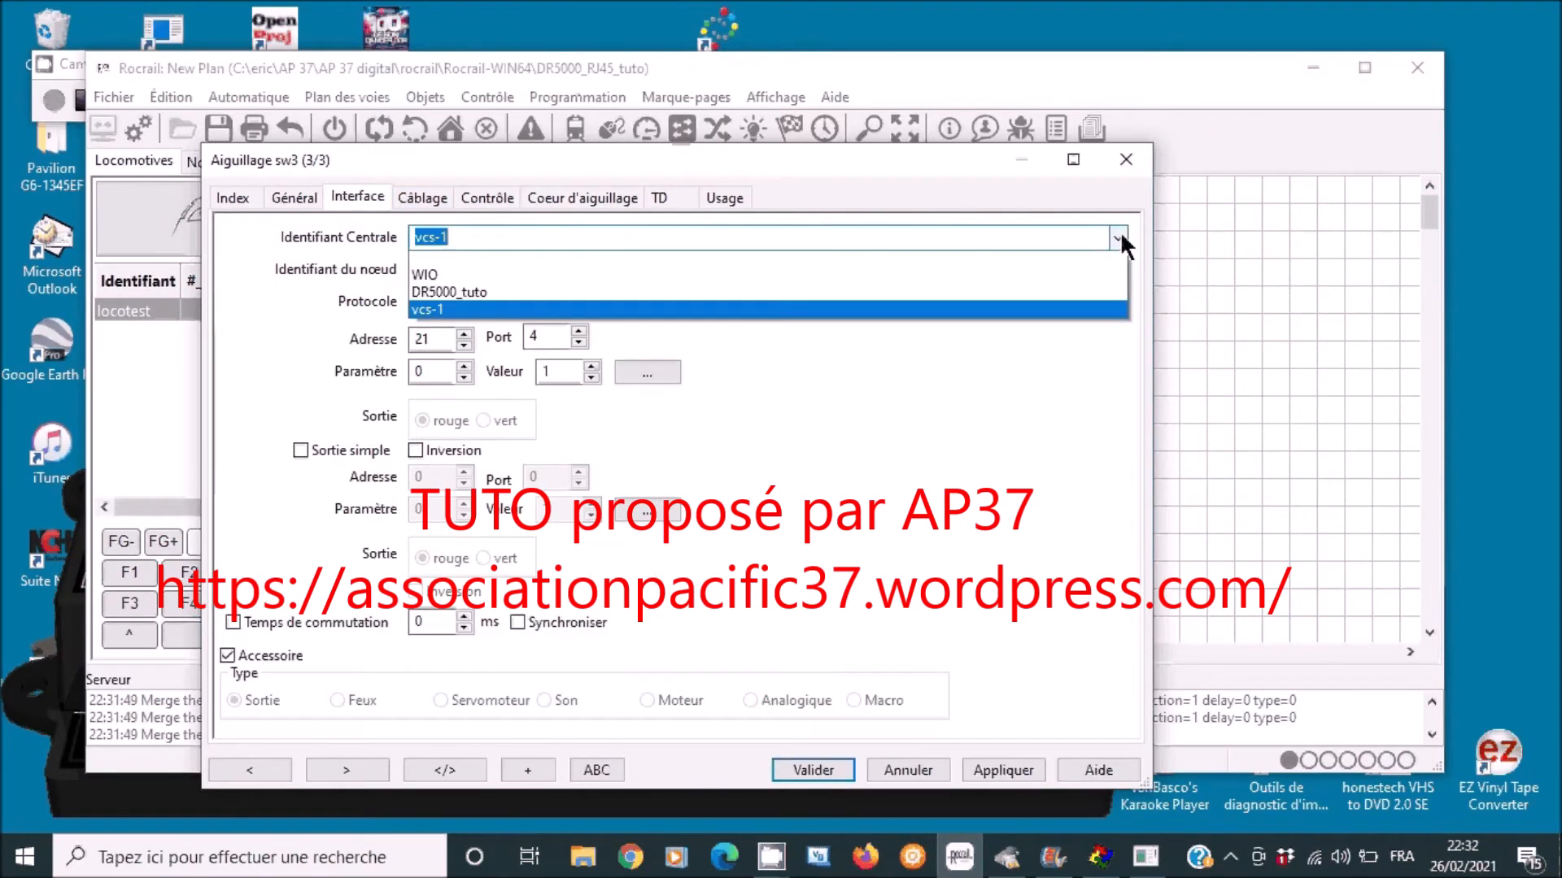
pyautogui.click(479, 280)
pyautogui.click(980, 765)
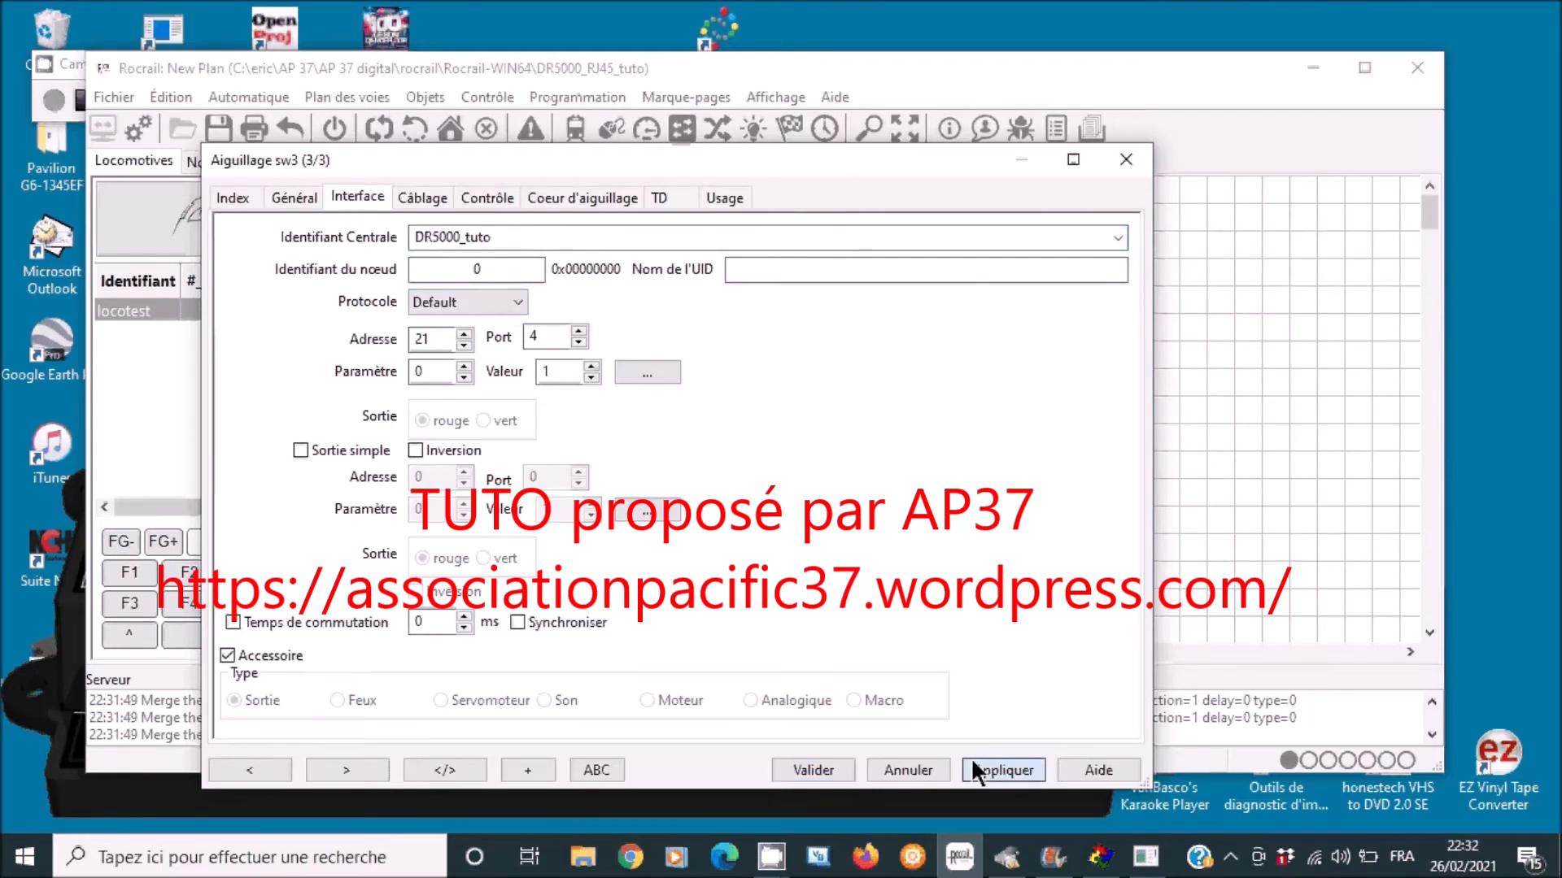
pyautogui.click(813, 770)
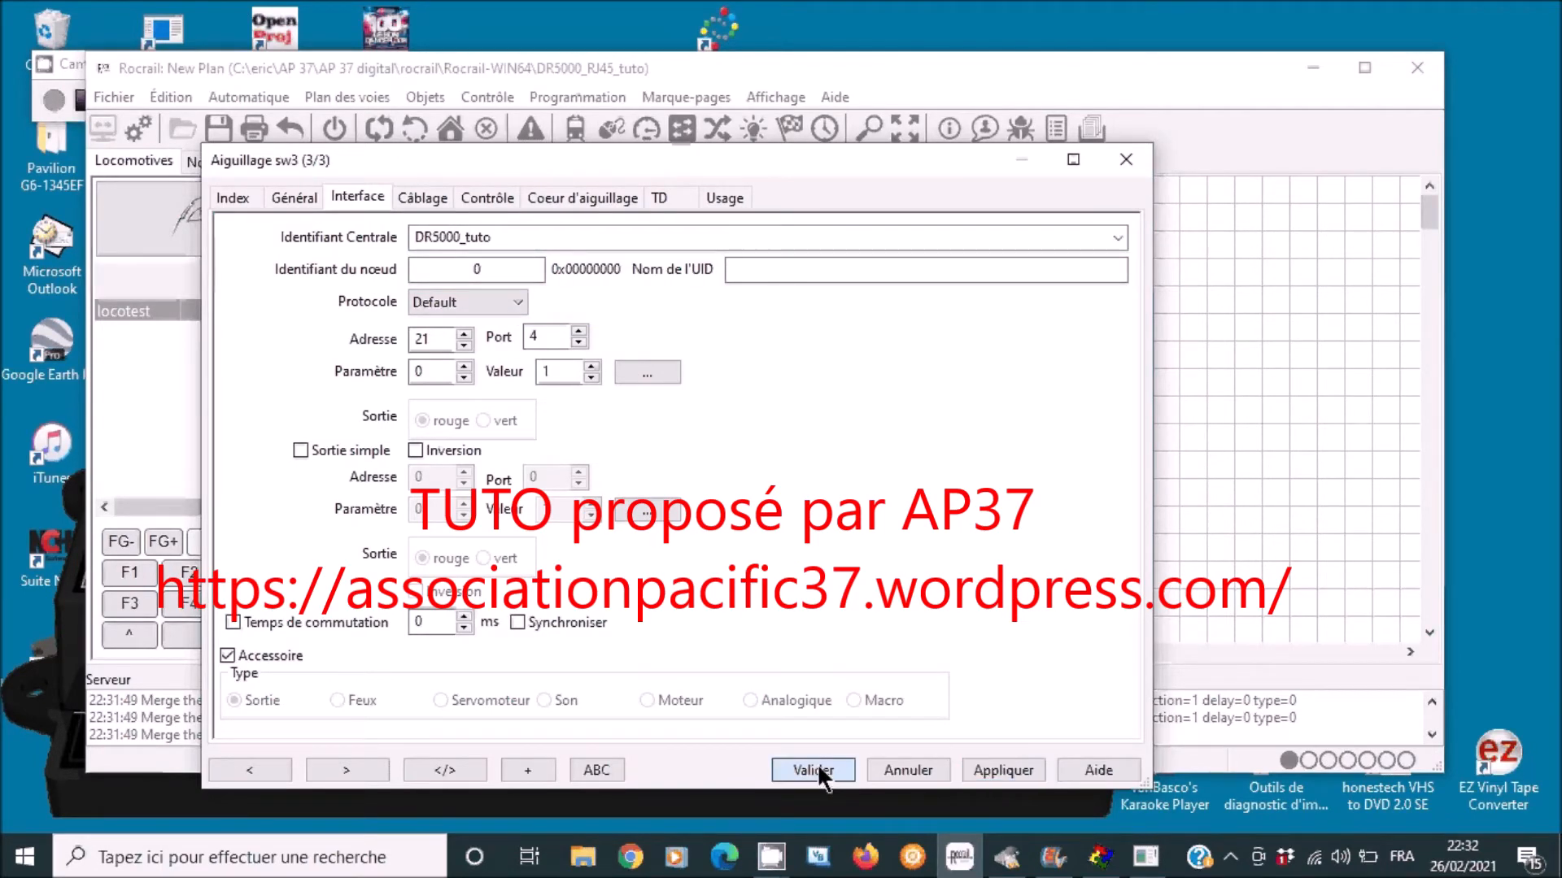
pyautogui.click(432, 93)
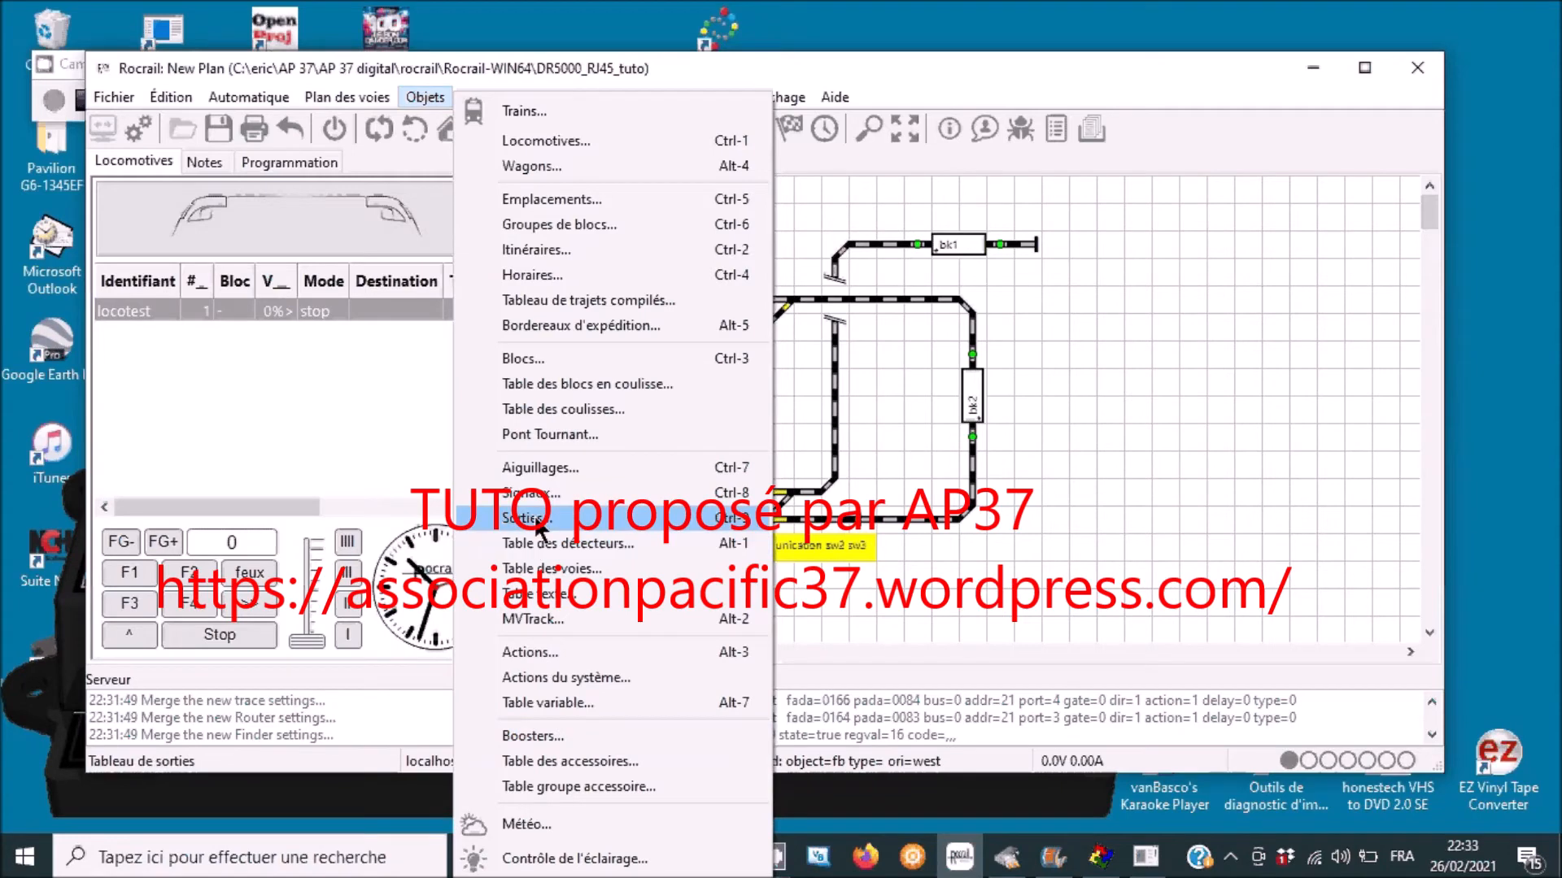
# - In the sensors table, set fb1 and fb10 to DR5000_tuto, then validate the sensor dialog
pyautogui.click(404, 381)
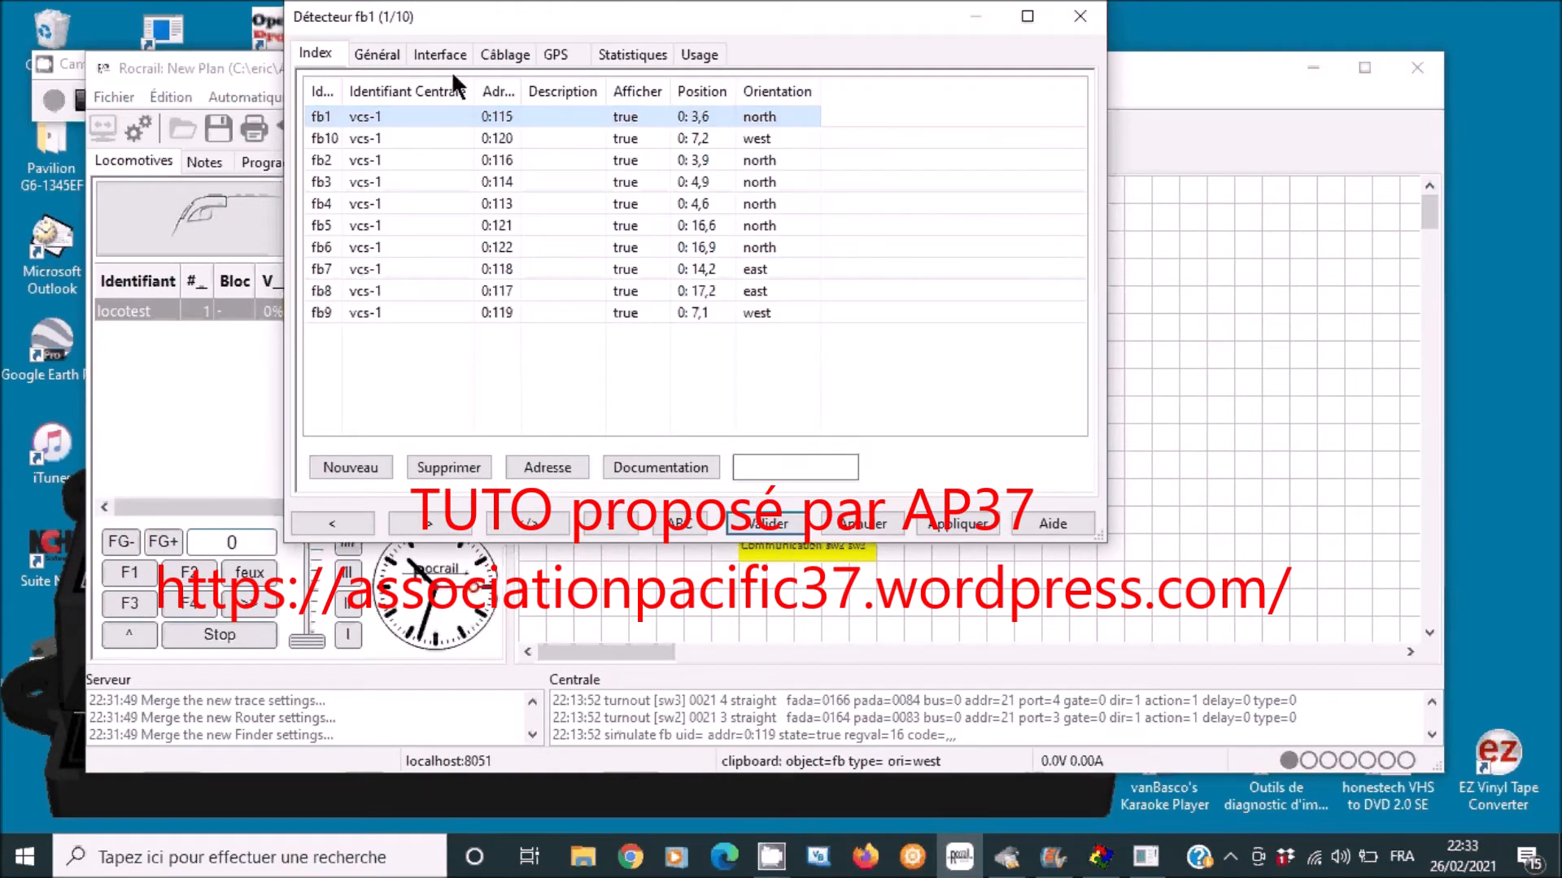
pyautogui.click(443, 55)
pyautogui.click(1050, 93)
pyautogui.click(500, 146)
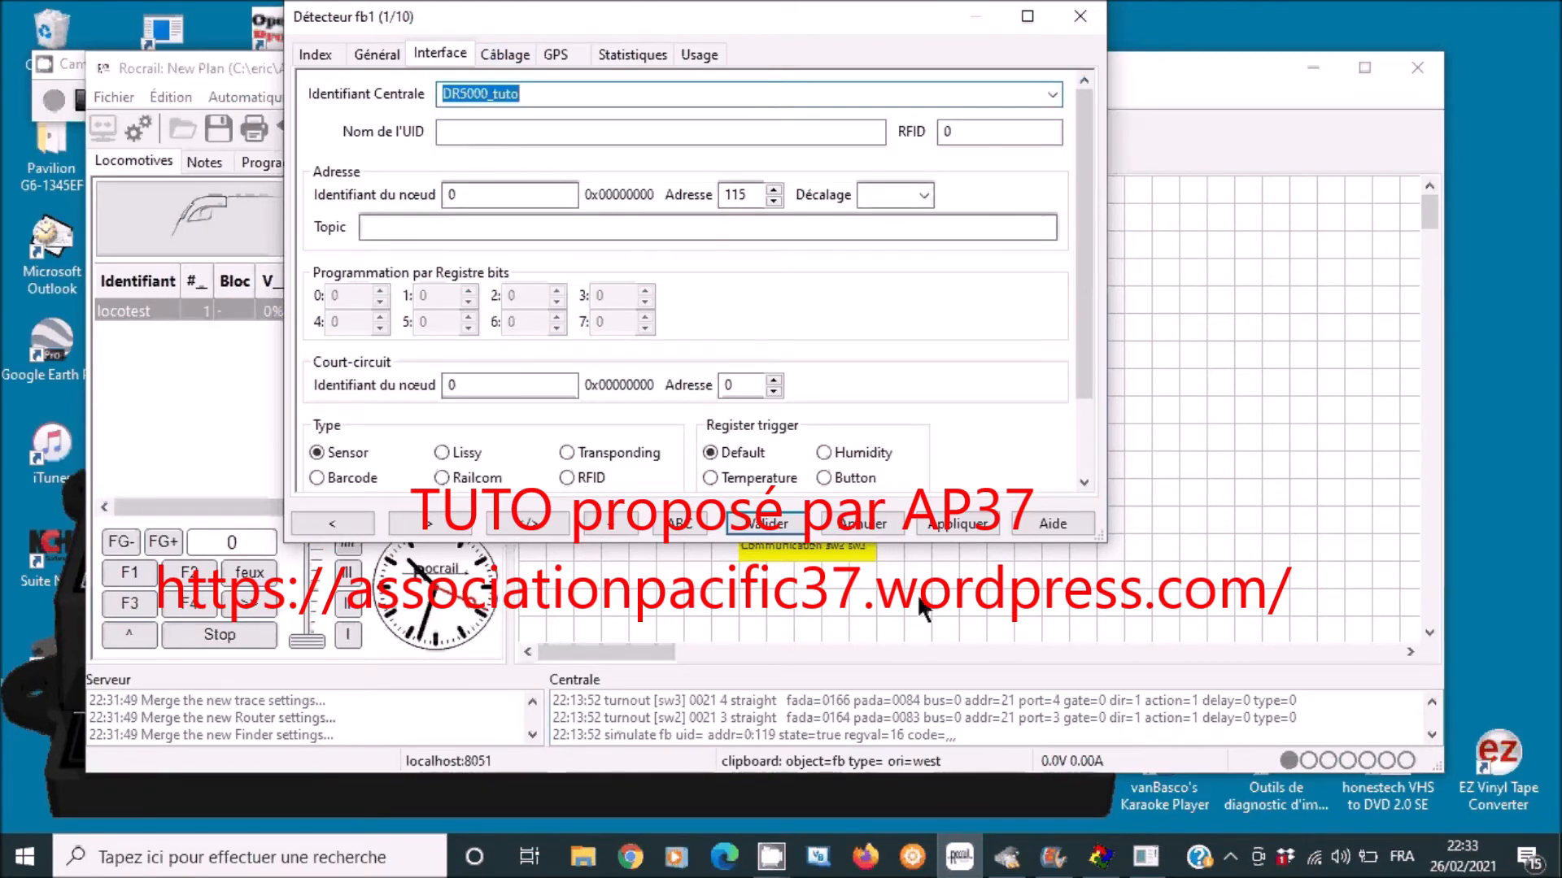
pyautogui.click(316, 59)
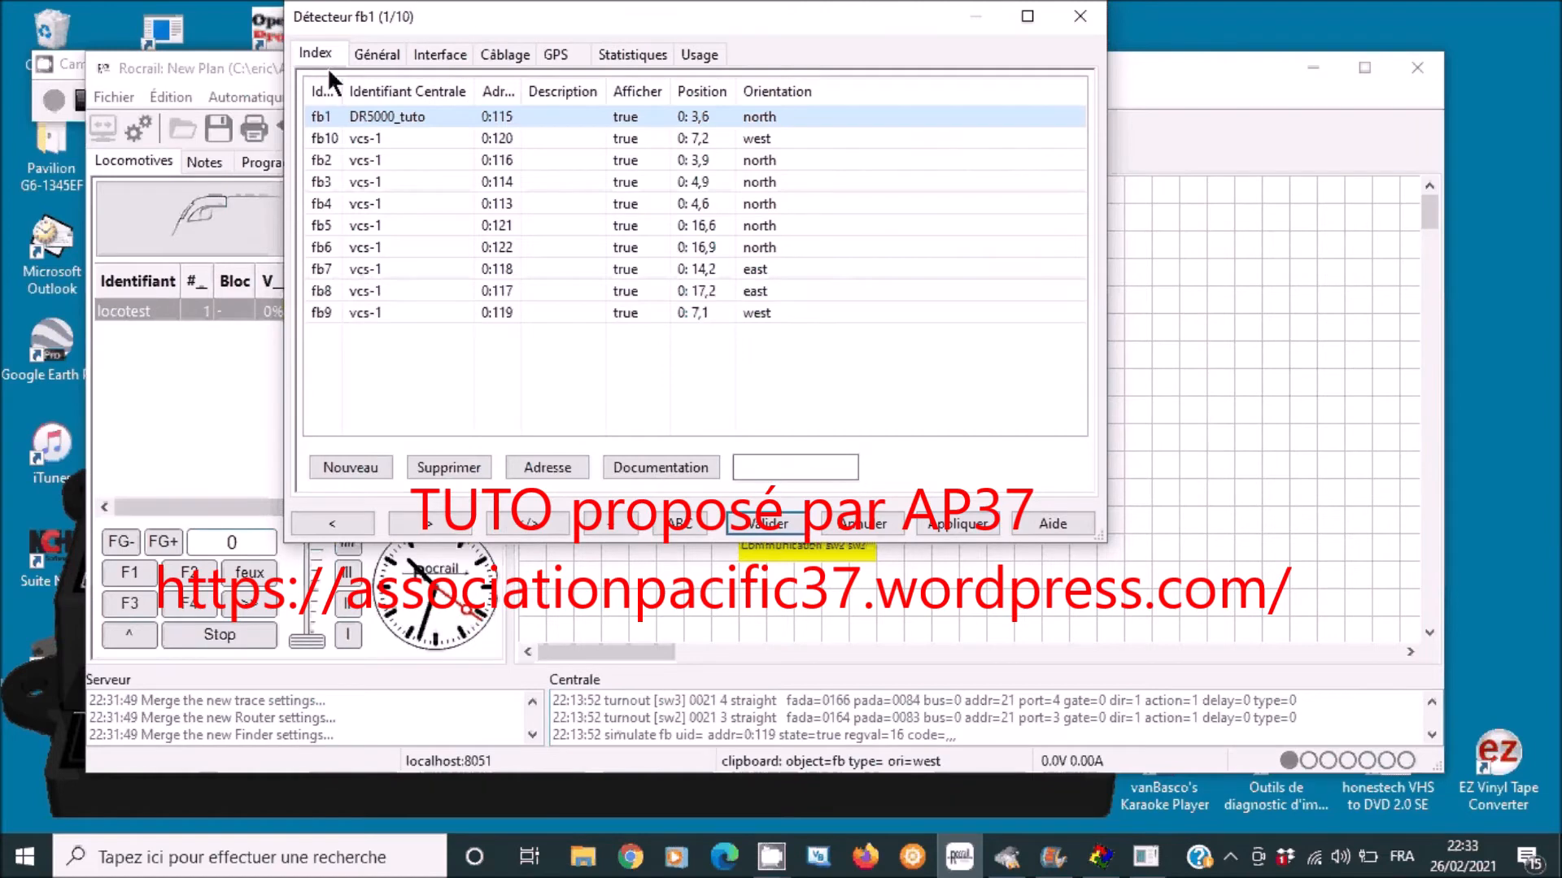
pyautogui.click(368, 137)
pyautogui.click(449, 51)
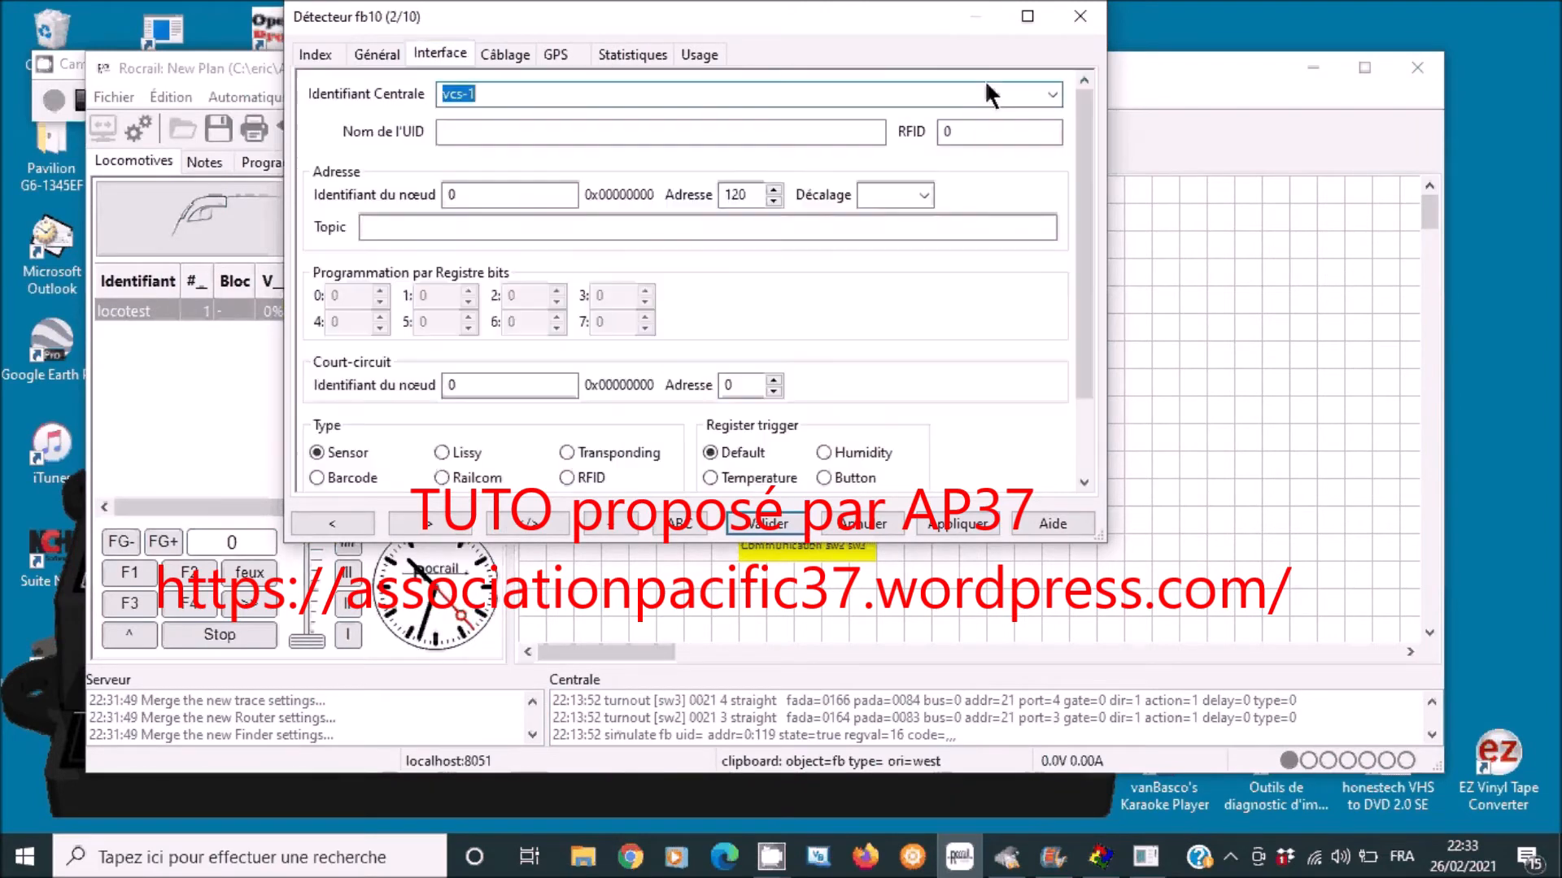
pyautogui.click(1050, 94)
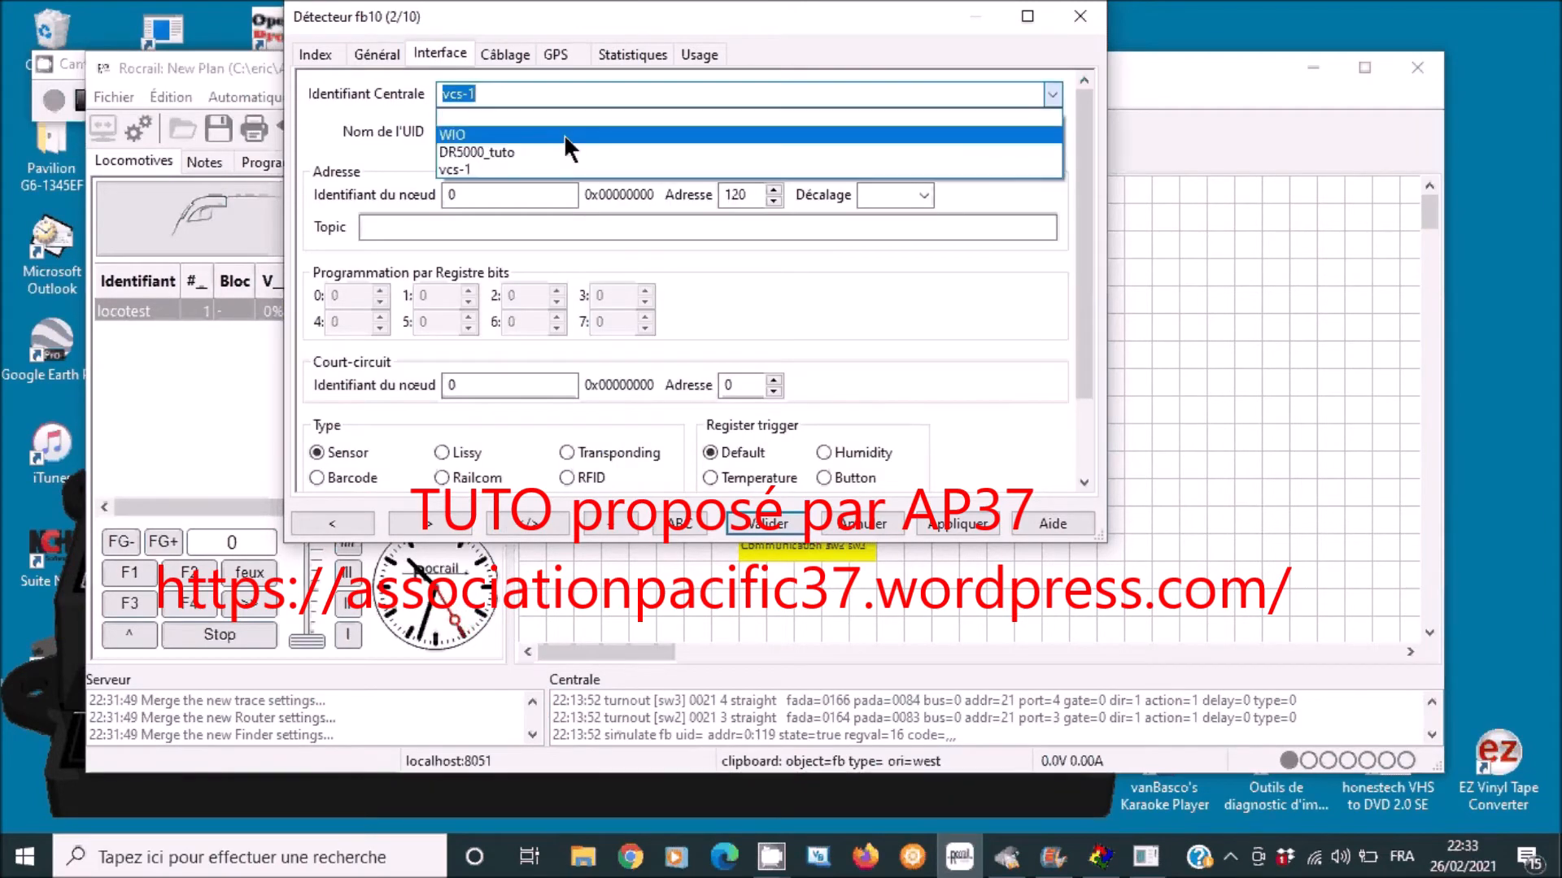
pyautogui.click(553, 152)
pyautogui.click(309, 50)
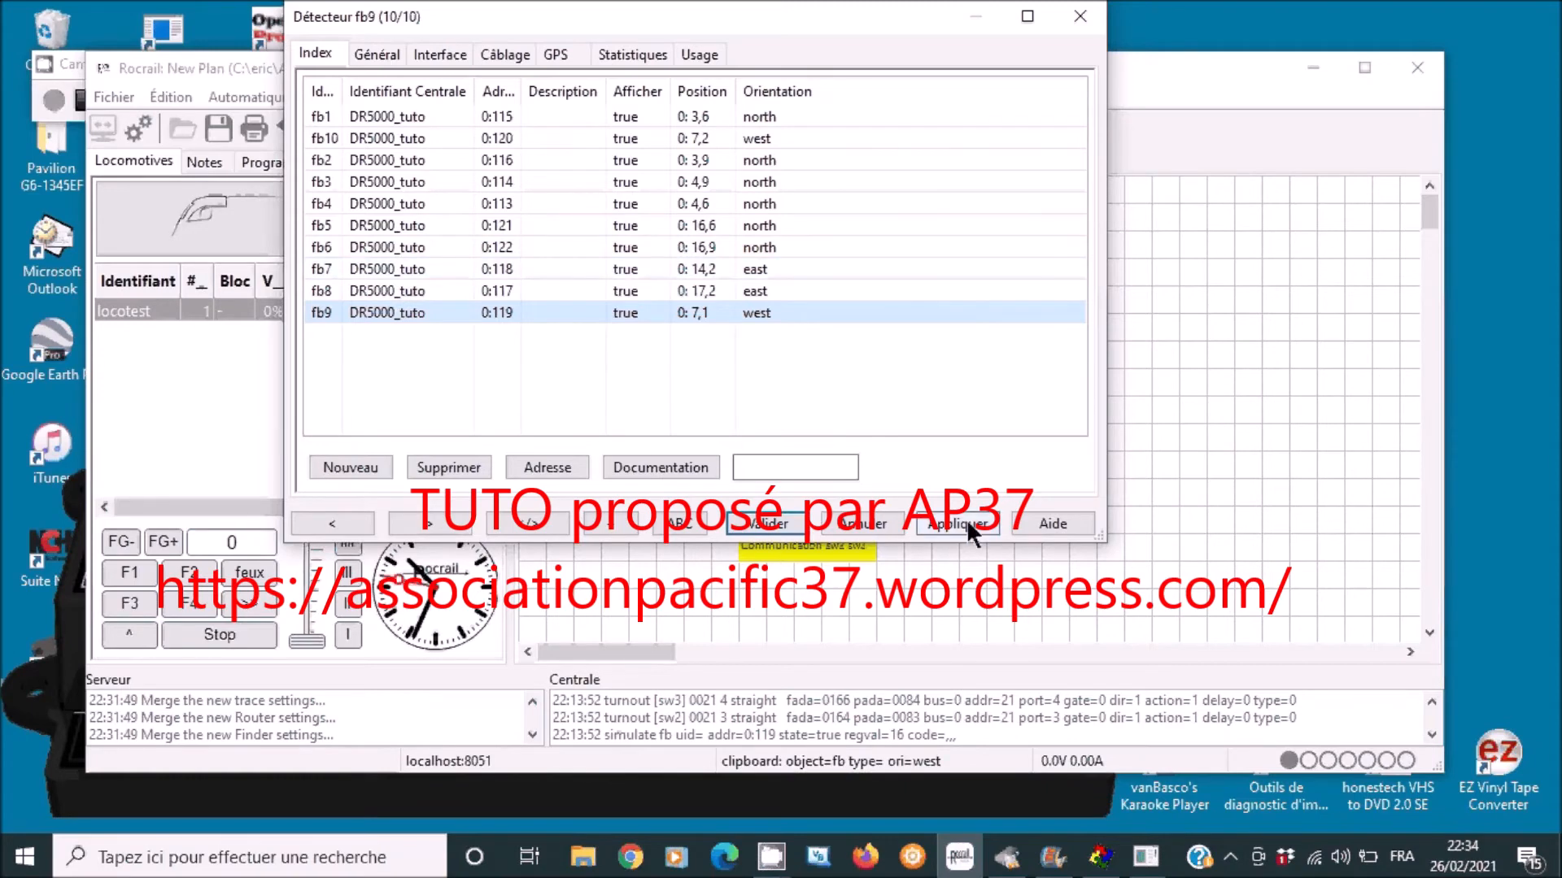
pyautogui.click(753, 524)
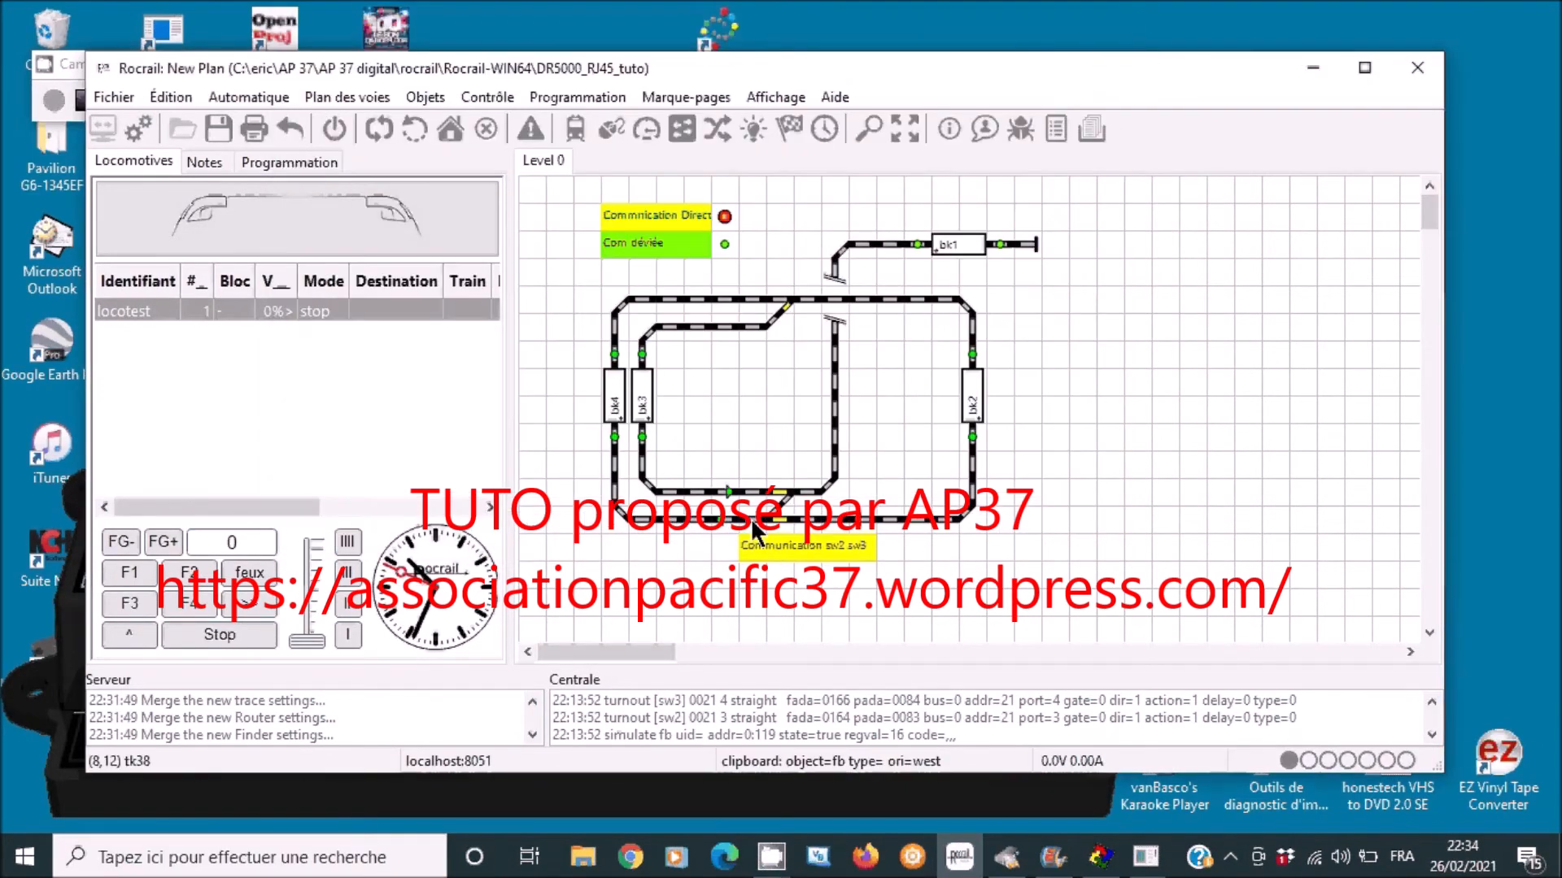
# - Save the current plan, then open Propriétés de Rocrail for demo_maison_fondettes
pyautogui.click(130, 96)
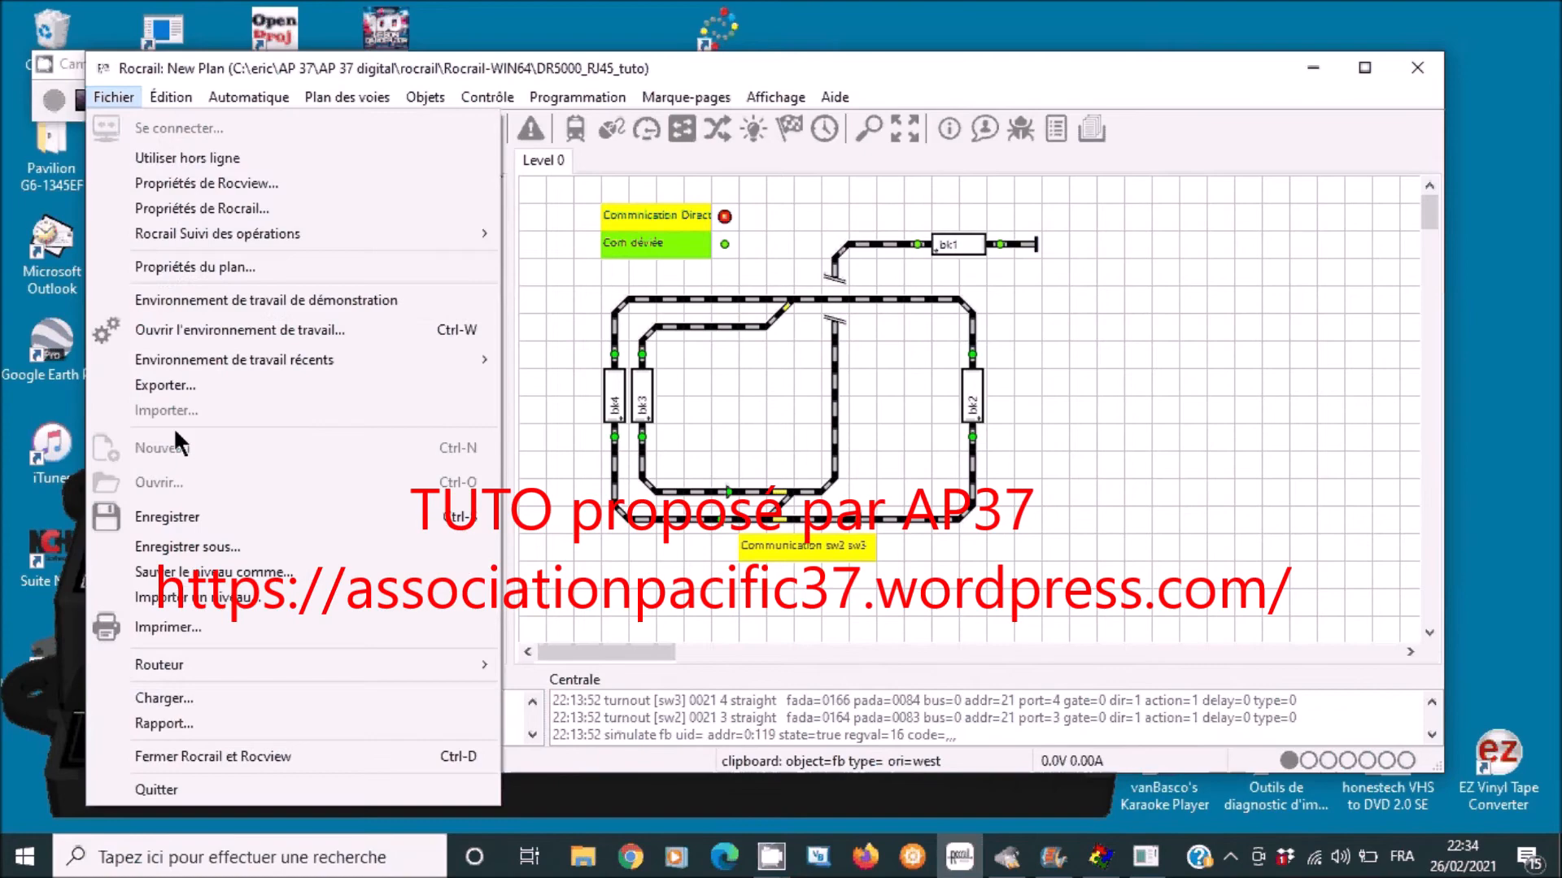
pyautogui.click(179, 515)
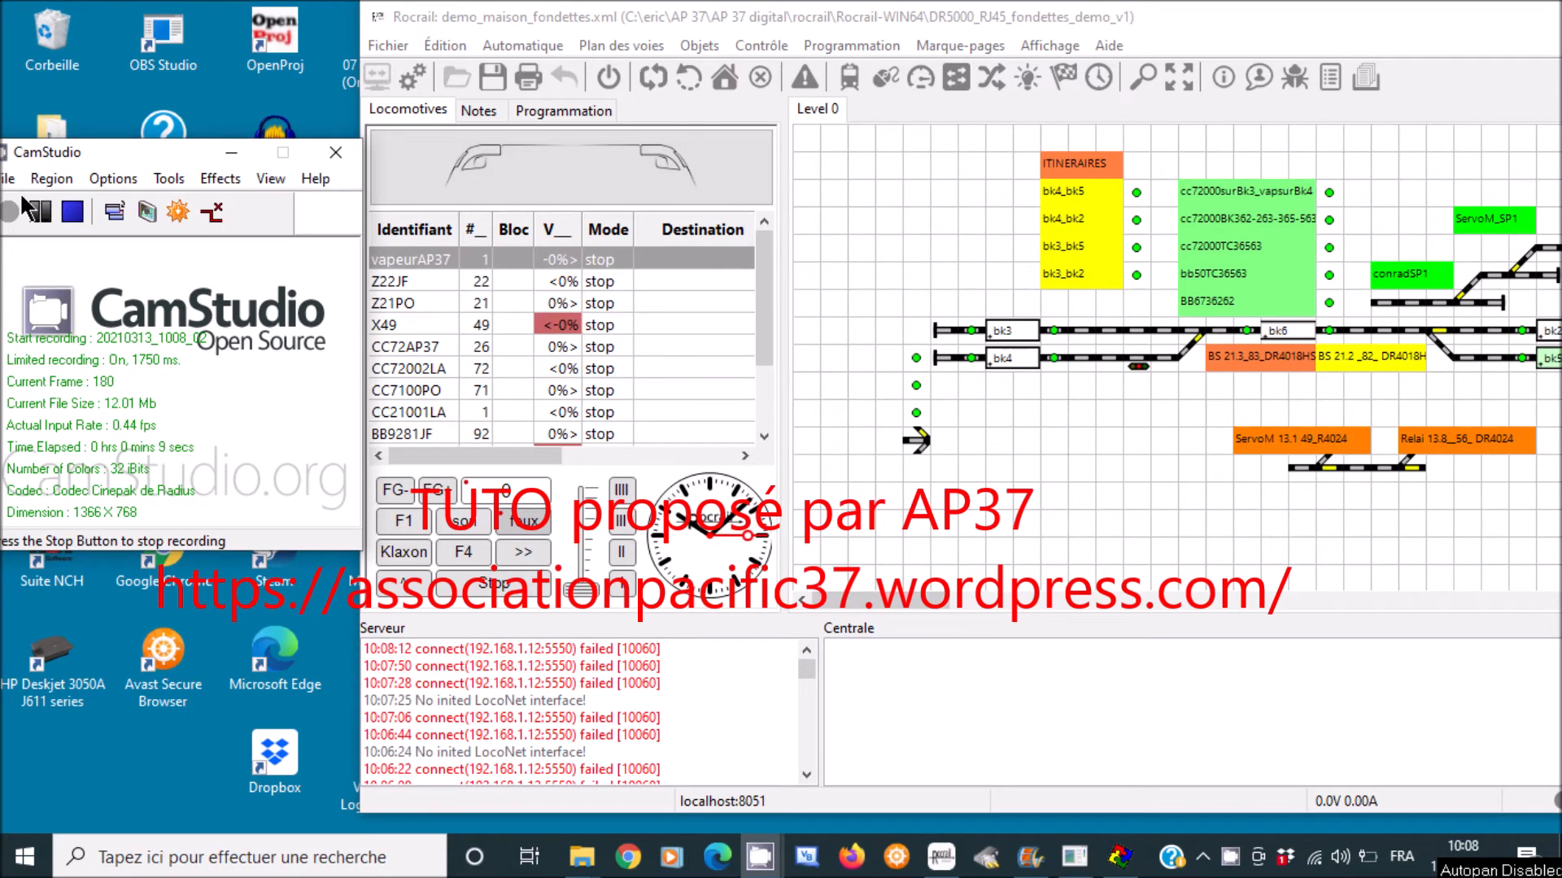
pyautogui.click(394, 47)
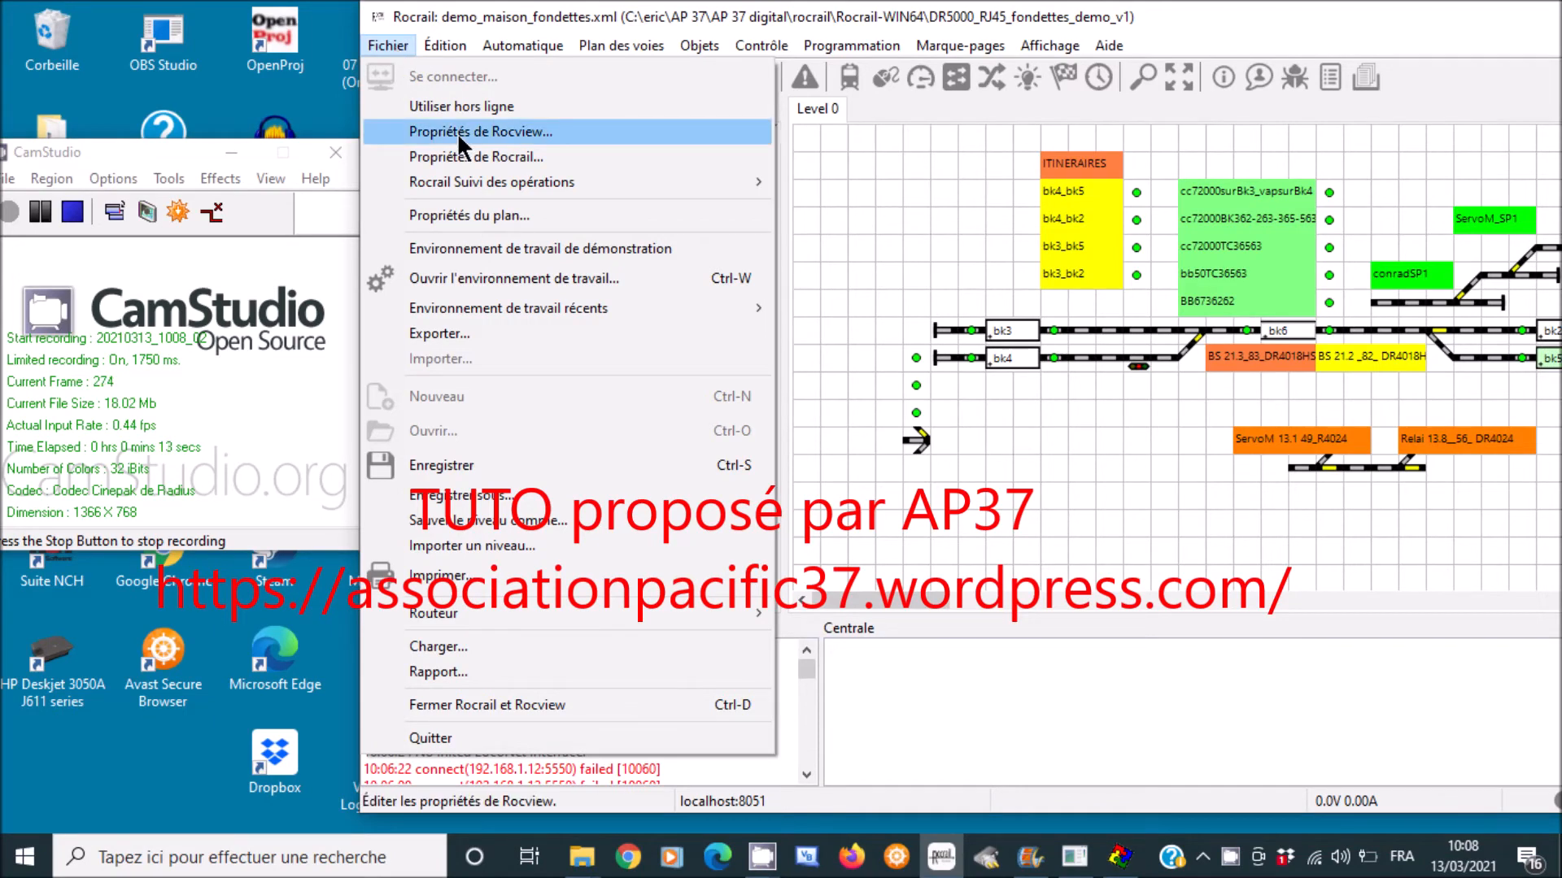
pyautogui.click(457, 154)
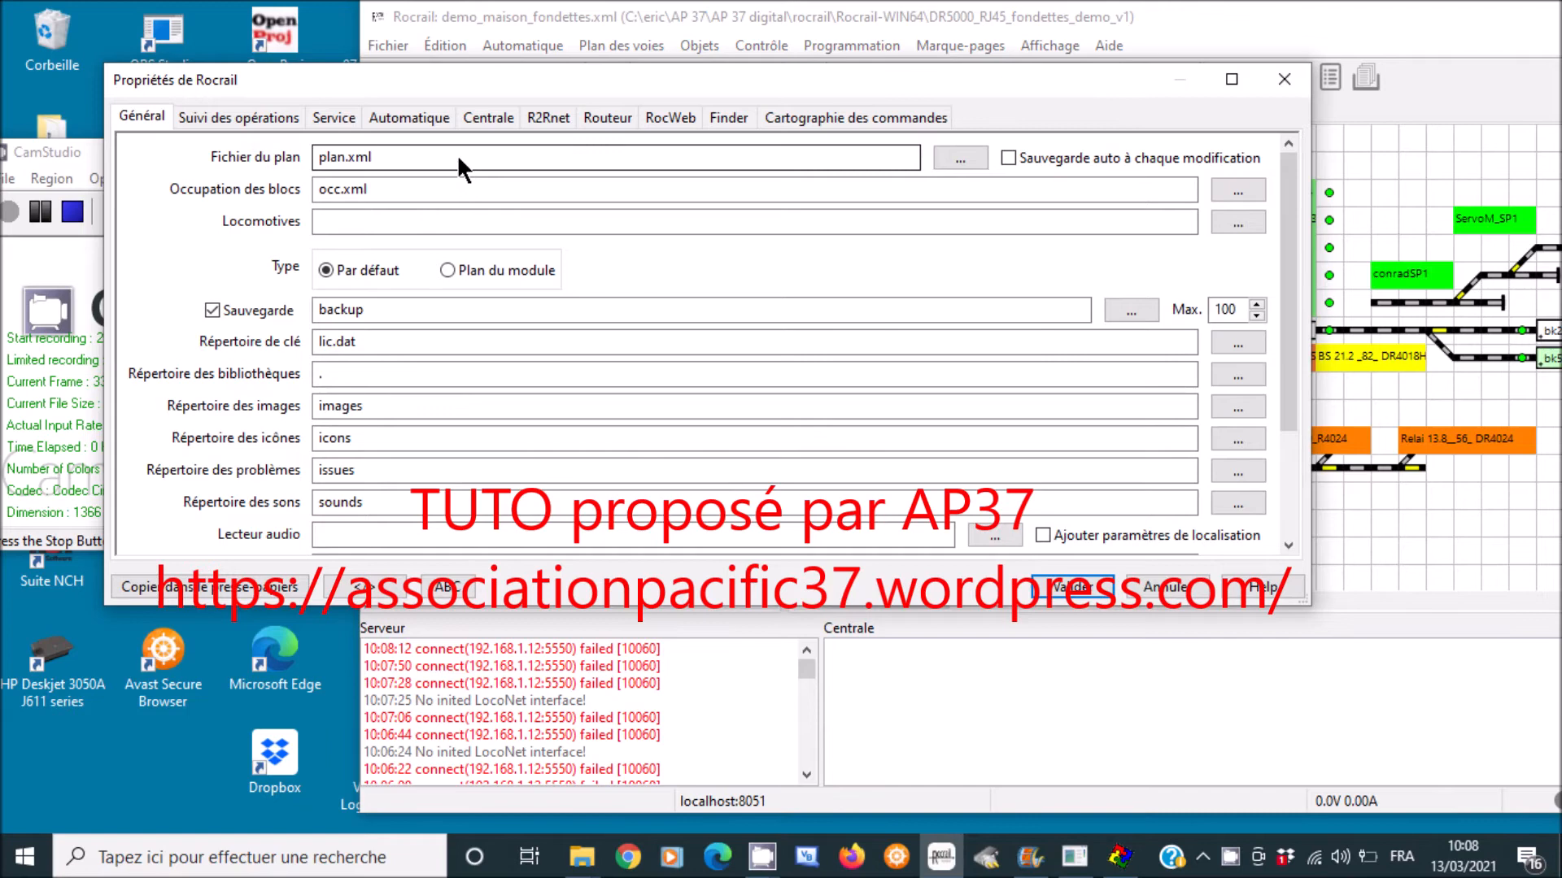
# - Add a new z21 central in the Centrale settings and rename it Z21TUTO
pyautogui.click(488, 117)
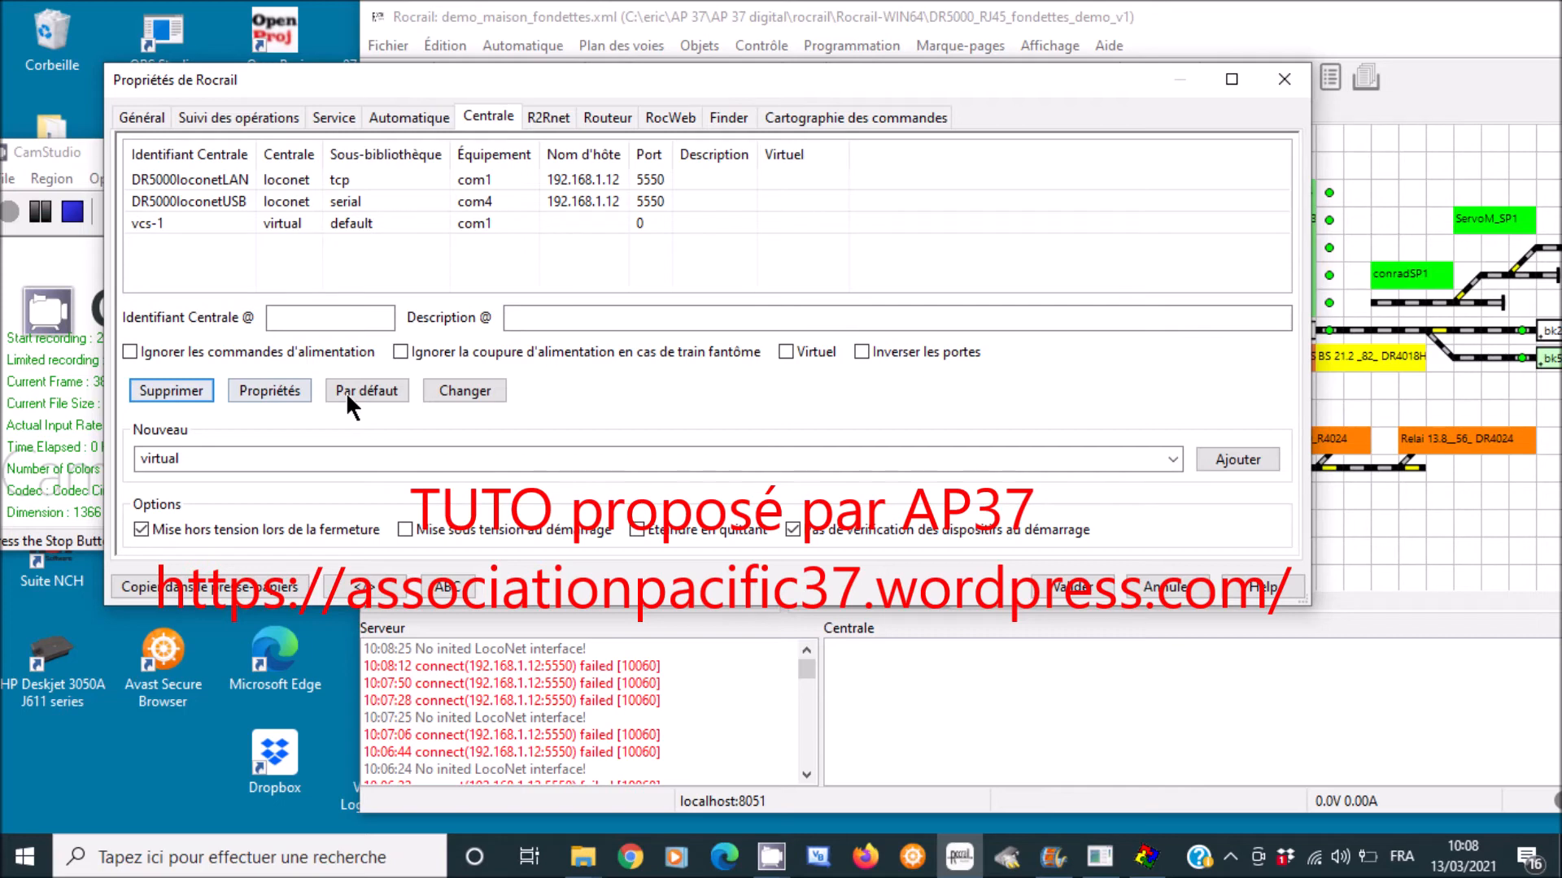
pyautogui.click(171, 458)
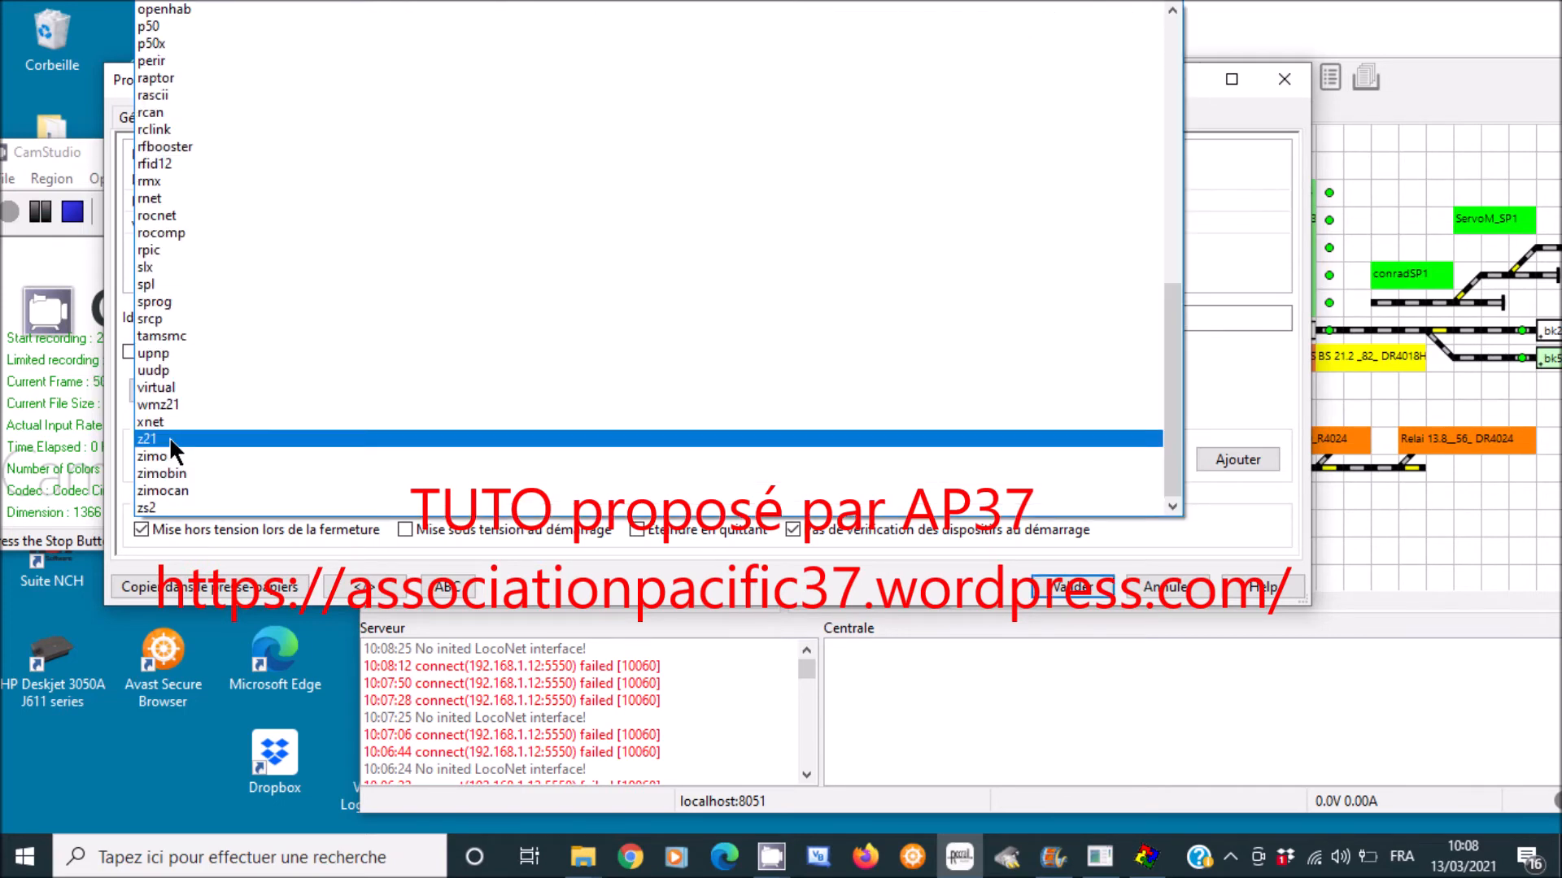
pyautogui.click(169, 437)
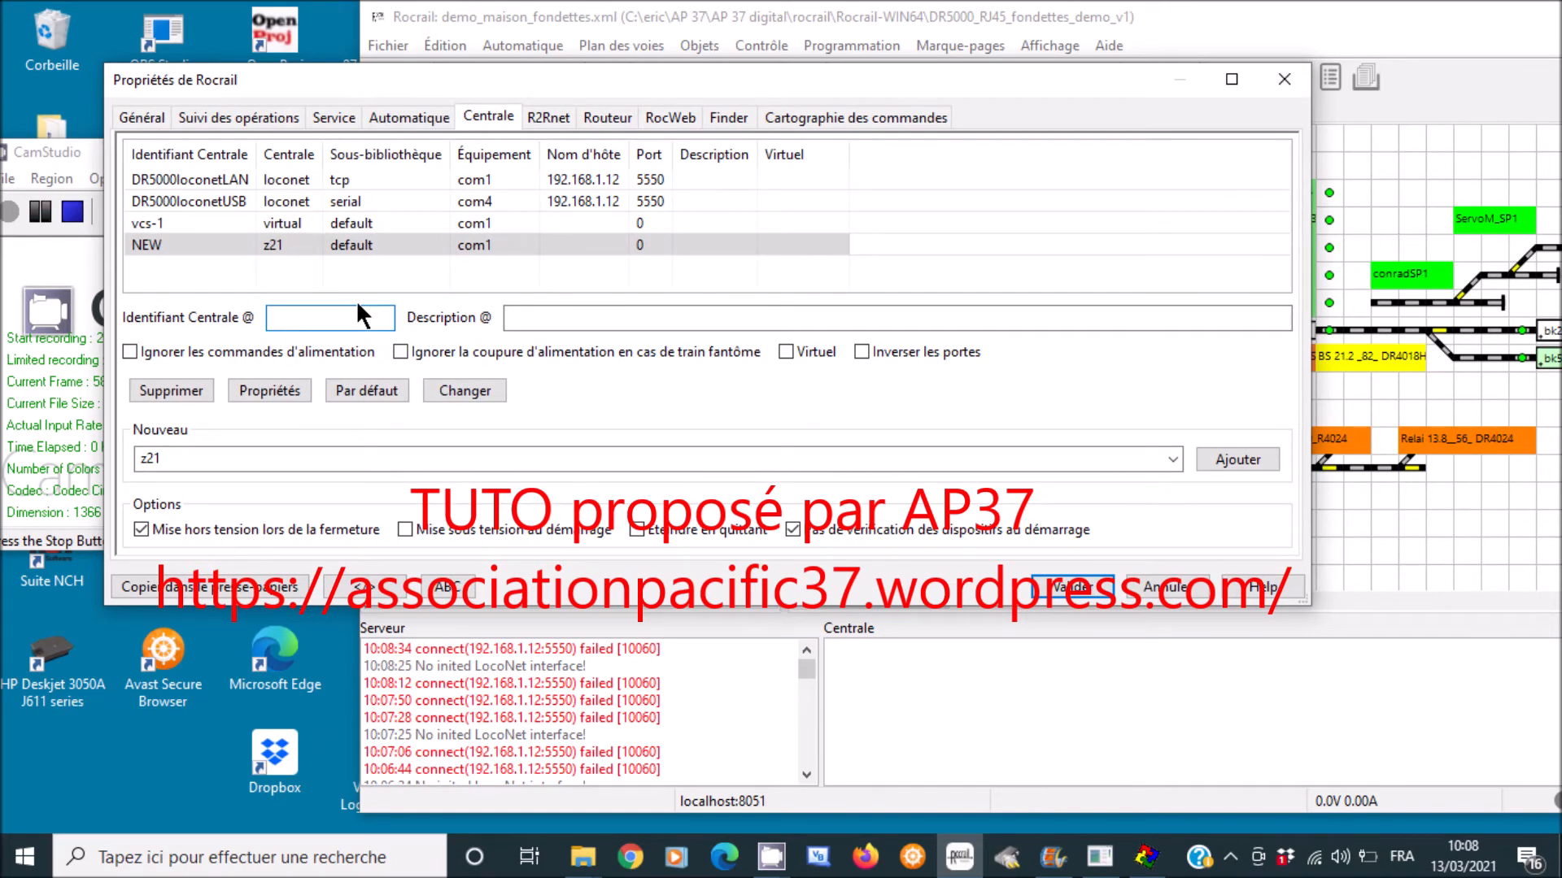
pyautogui.write('Z21TUTO')
pyautogui.press('Return')
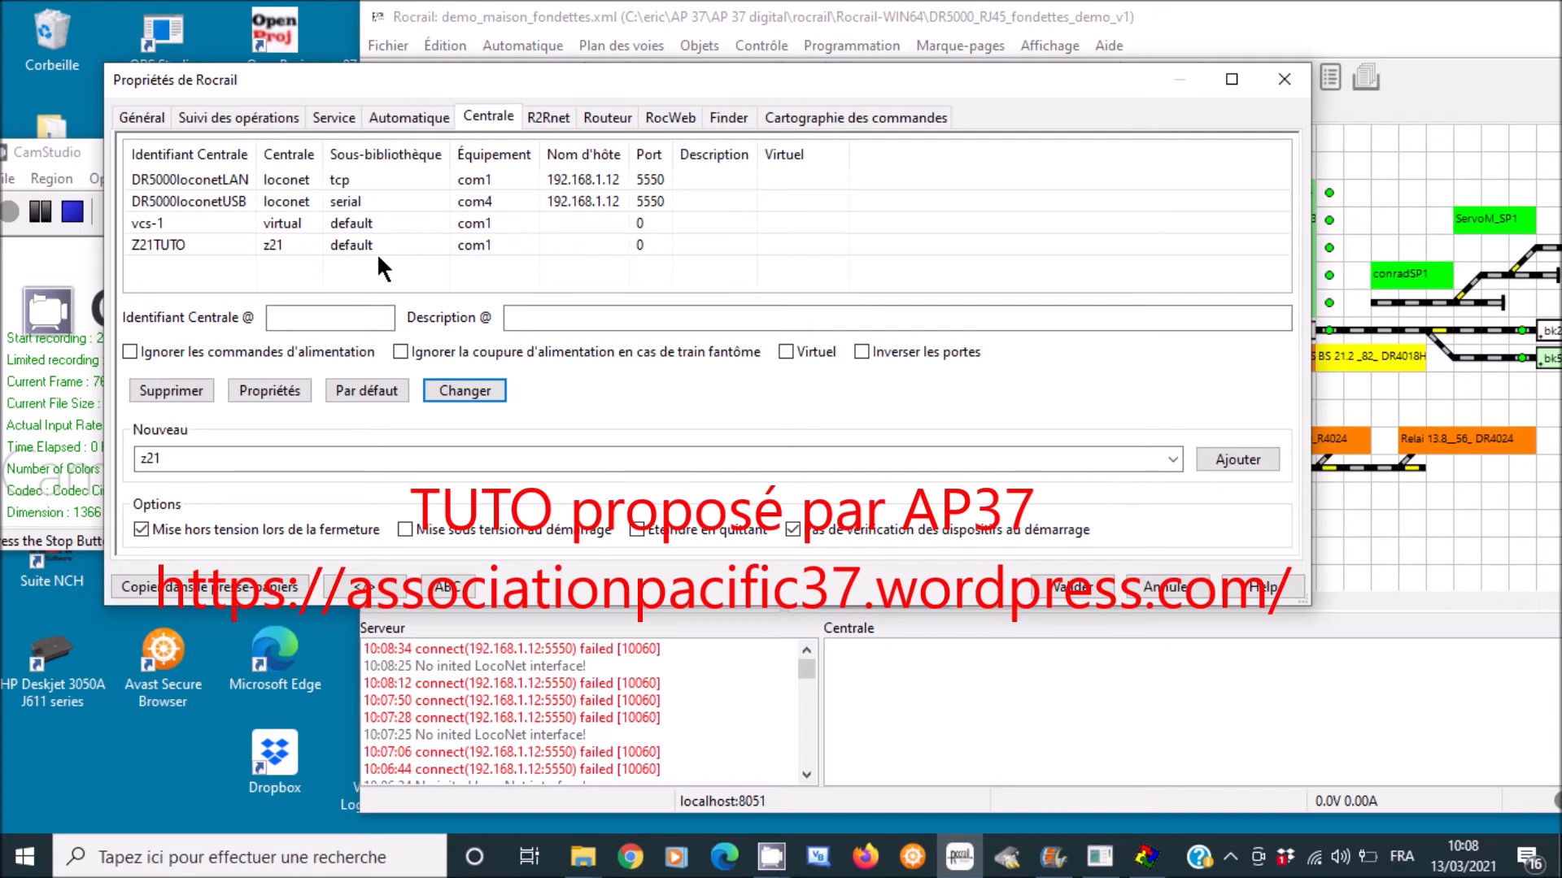
# - Set Z21TUTO's host address to 192.168.1.12 and confirm its connection settings
pyautogui.click(378, 248)
pyautogui.click(283, 387)
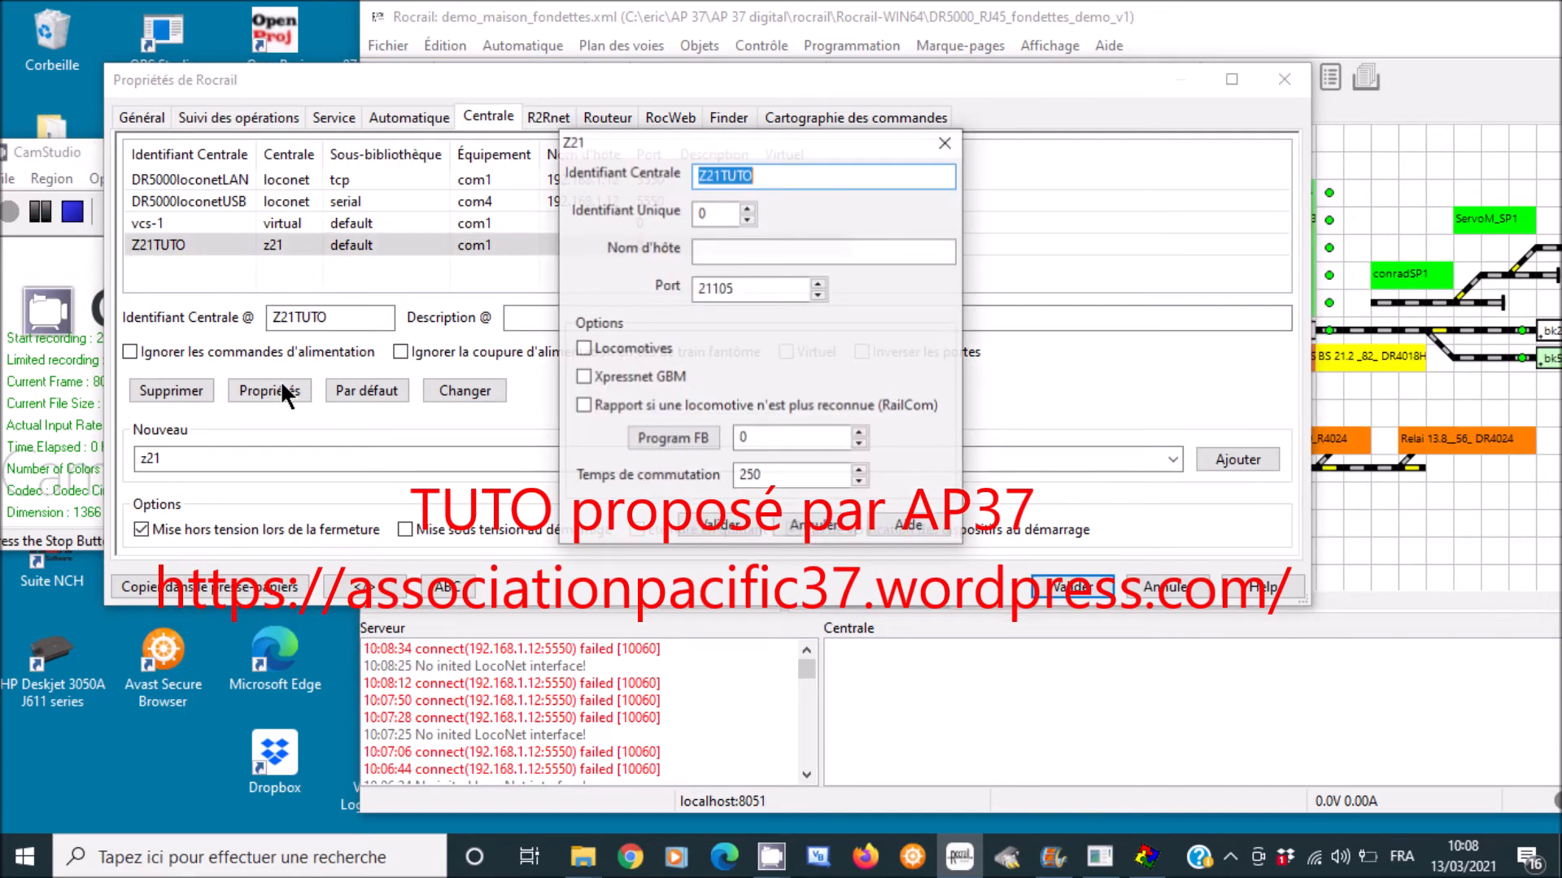
pyautogui.click(751, 250)
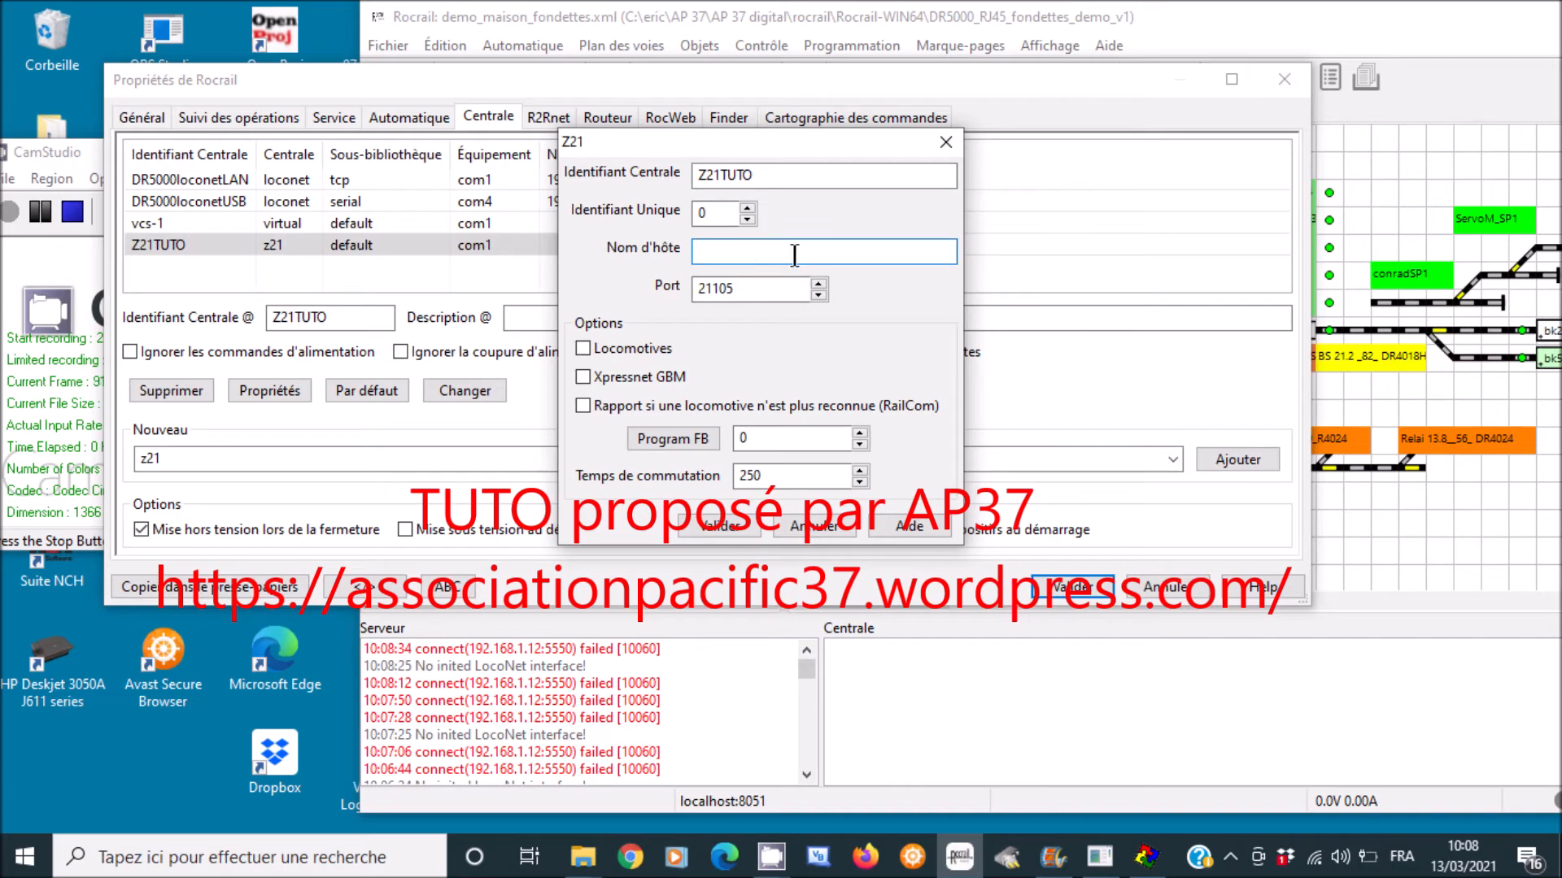
pyautogui.write('192.168.1')
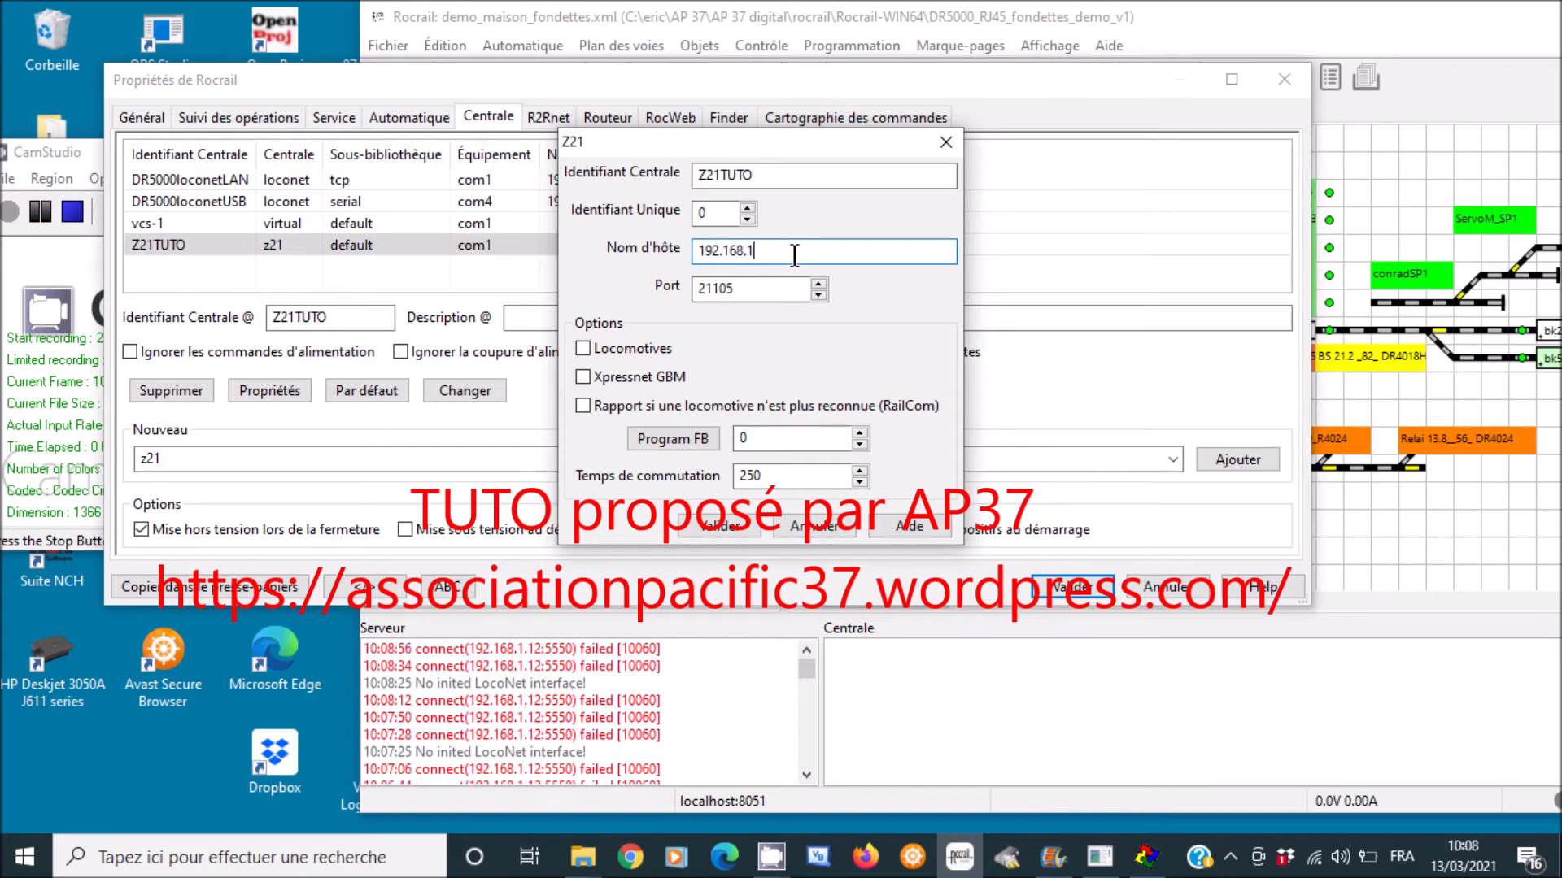
pyautogui.write('.12')
pyautogui.click(726, 528)
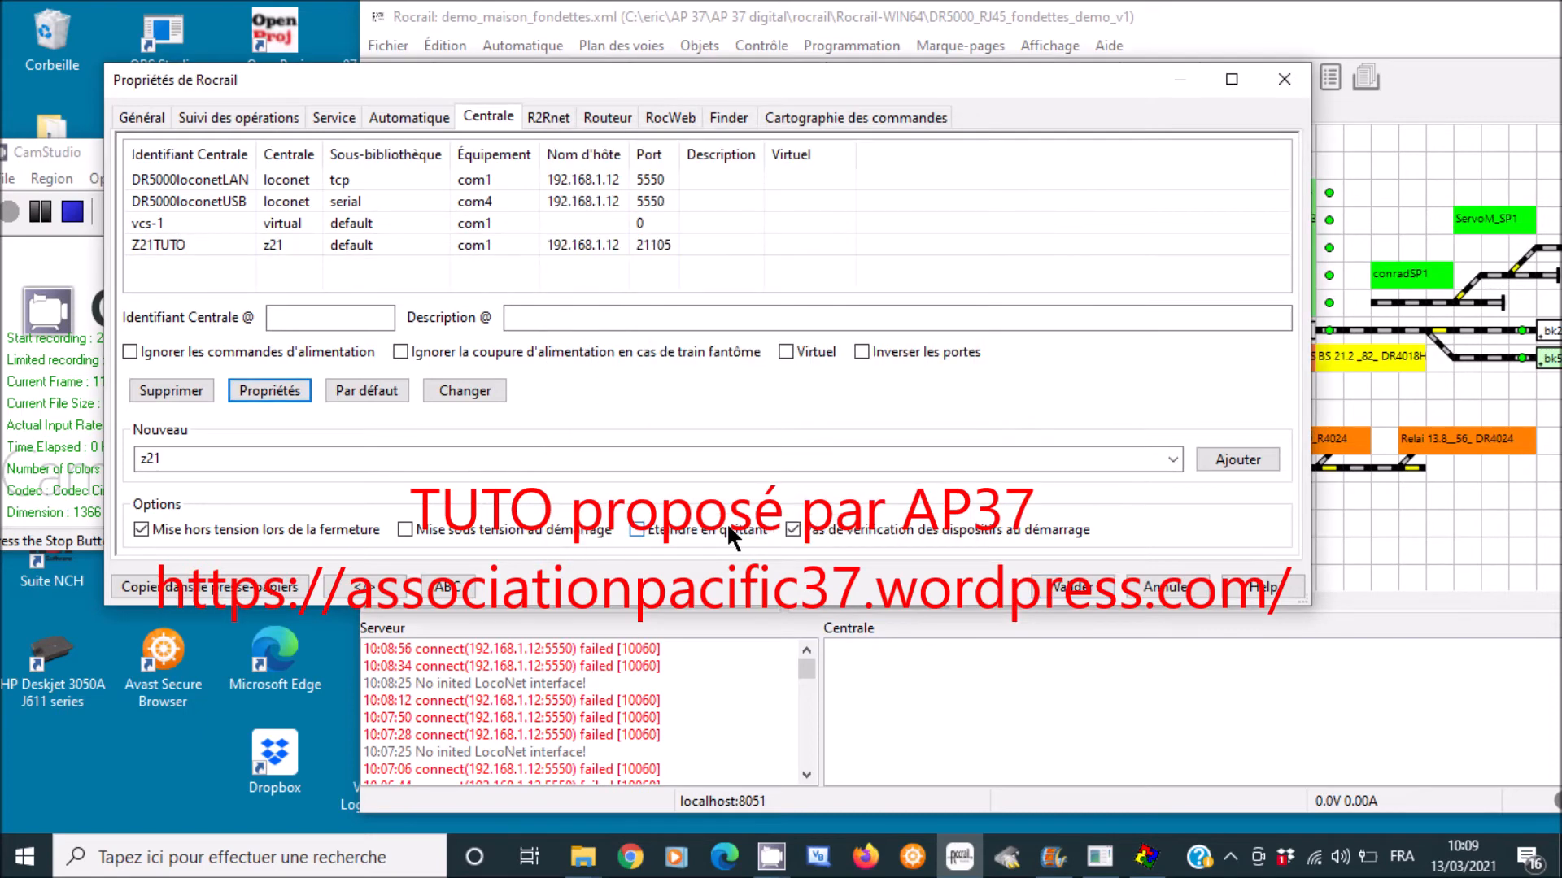
# - Recheck Z21TUTO's connection settings, make it the default central, and save the properties
pyautogui.click(43, 212)
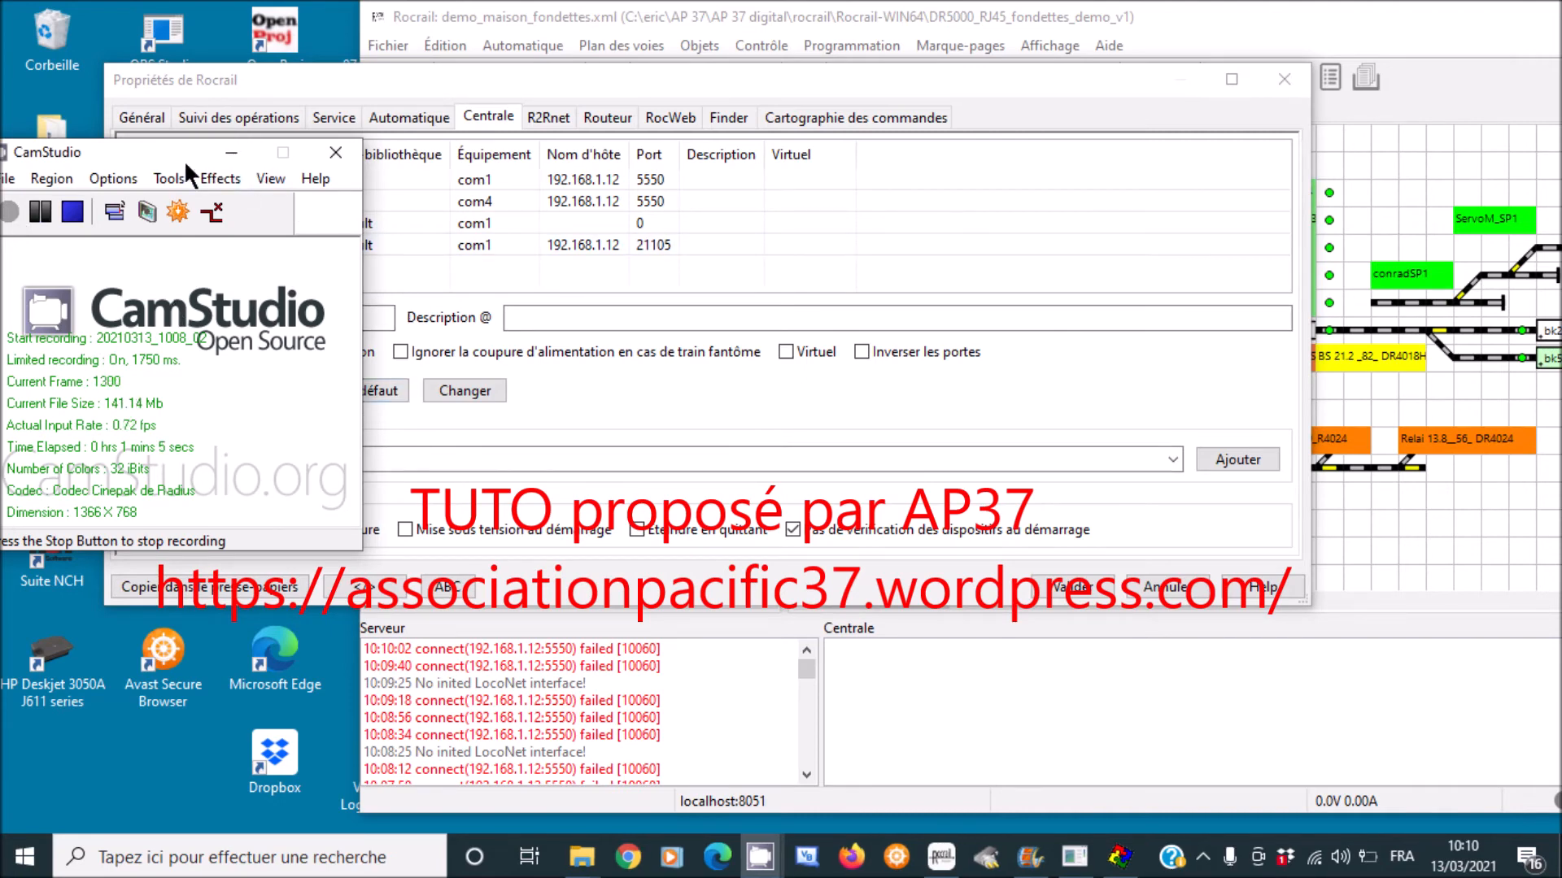
pyautogui.moveTo(184, 159); pyautogui.dragTo(100, 537)
pyautogui.click(273, 387)
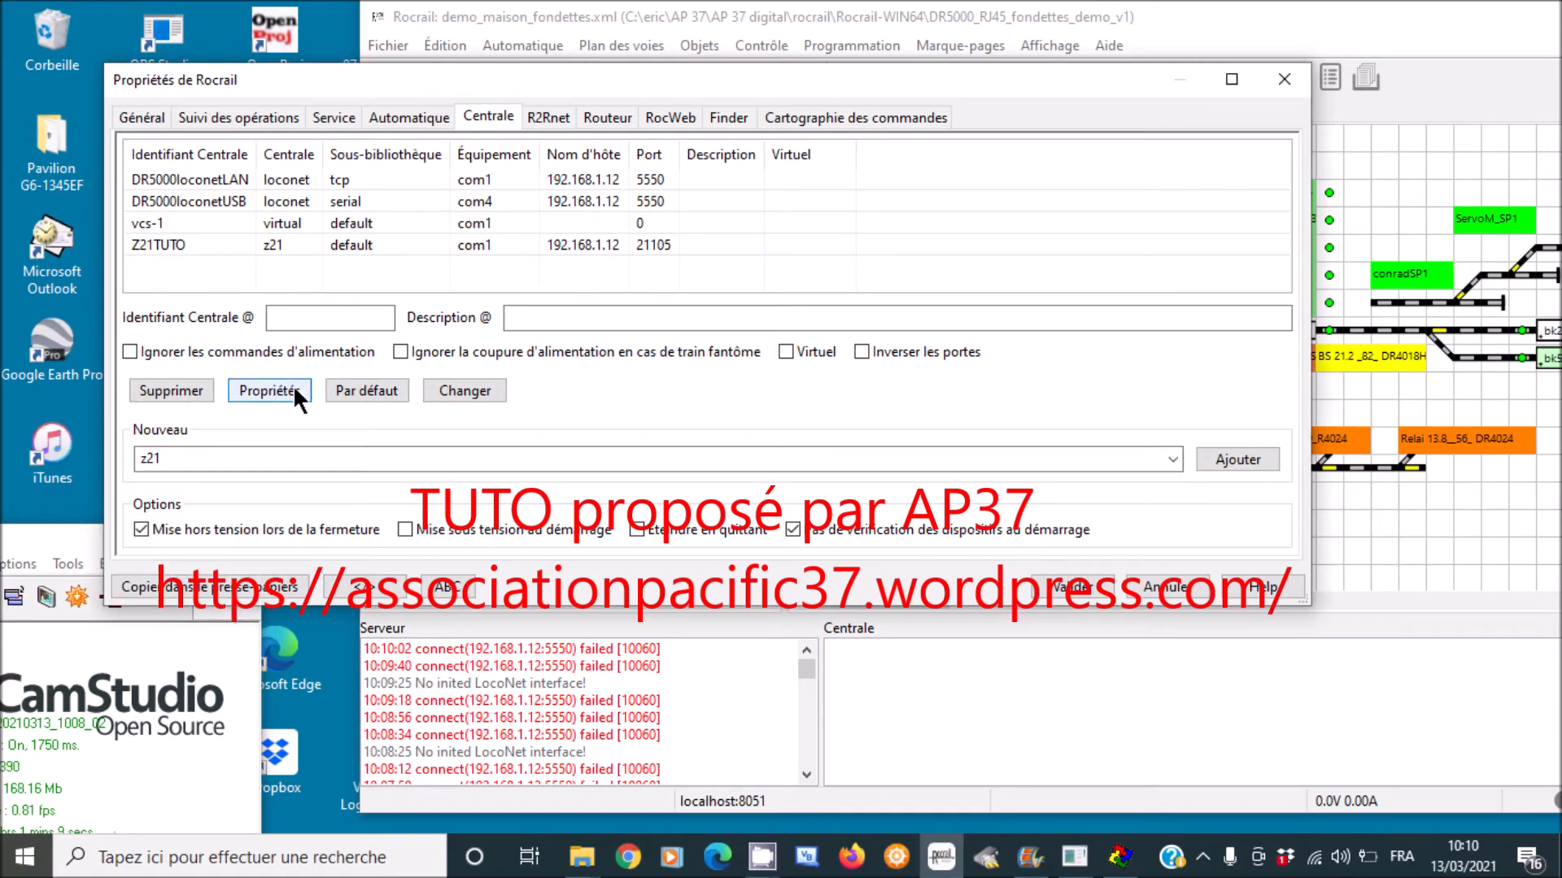
pyautogui.click(229, 249)
pyautogui.click(227, 246)
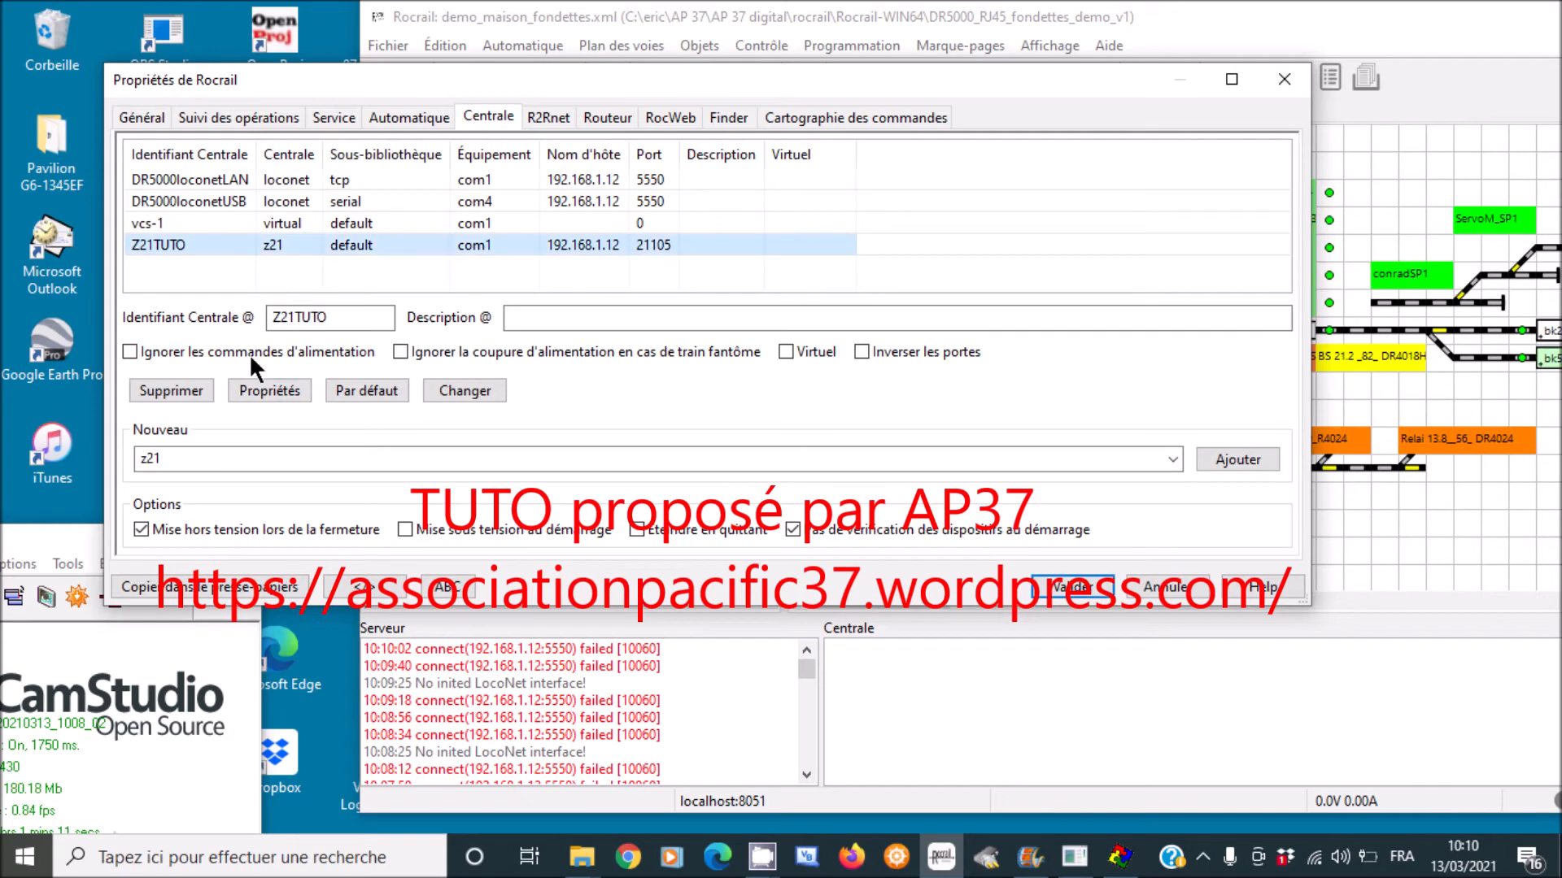
pyautogui.click(256, 379)
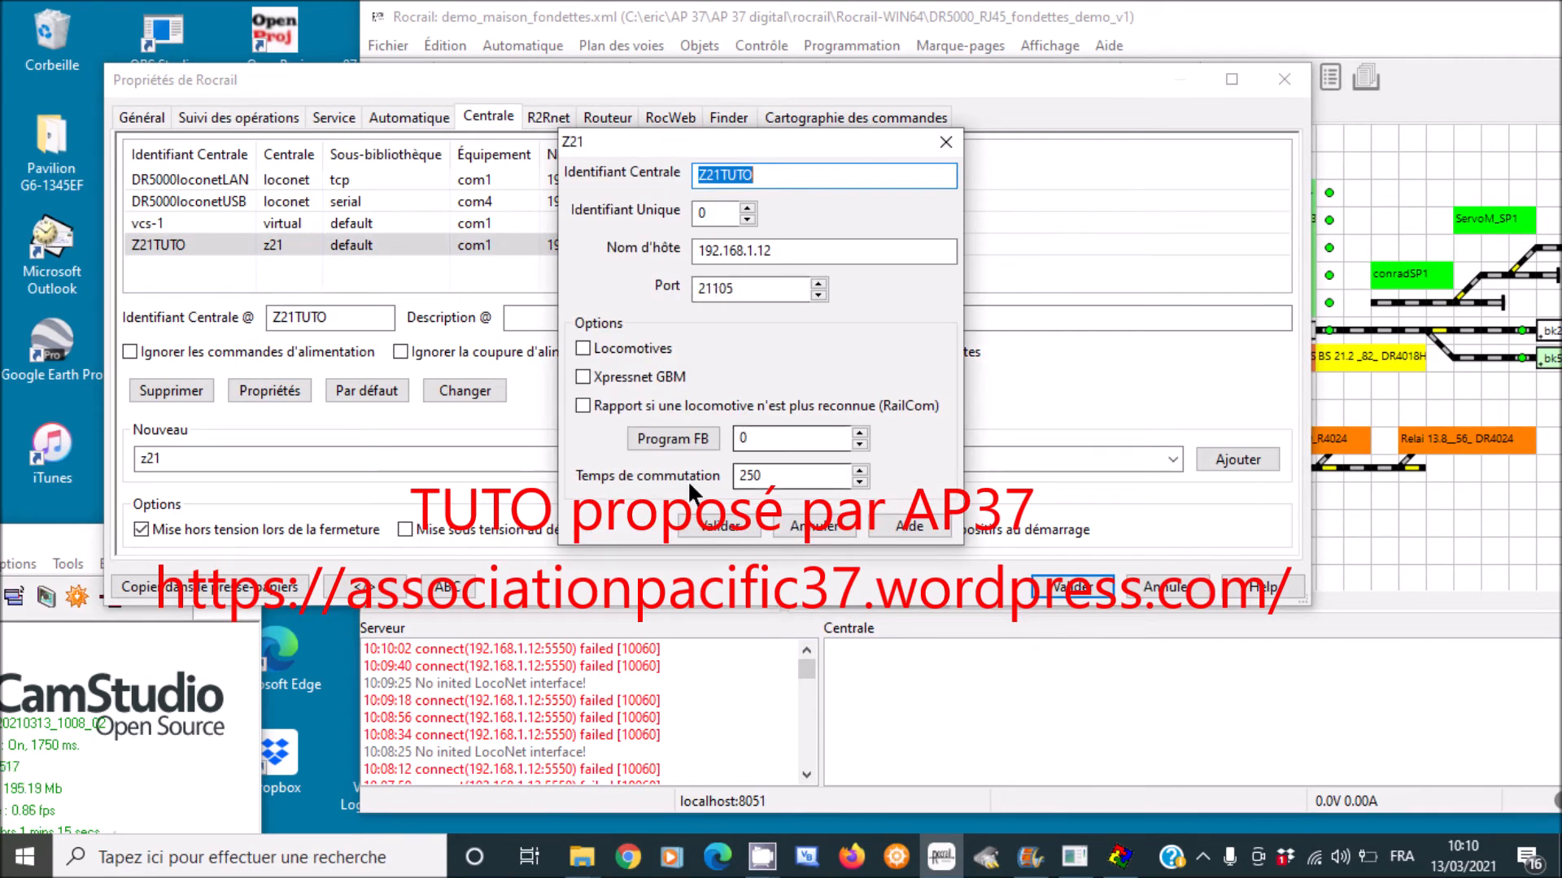
pyautogui.click(711, 522)
pyautogui.click(235, 245)
pyautogui.click(358, 382)
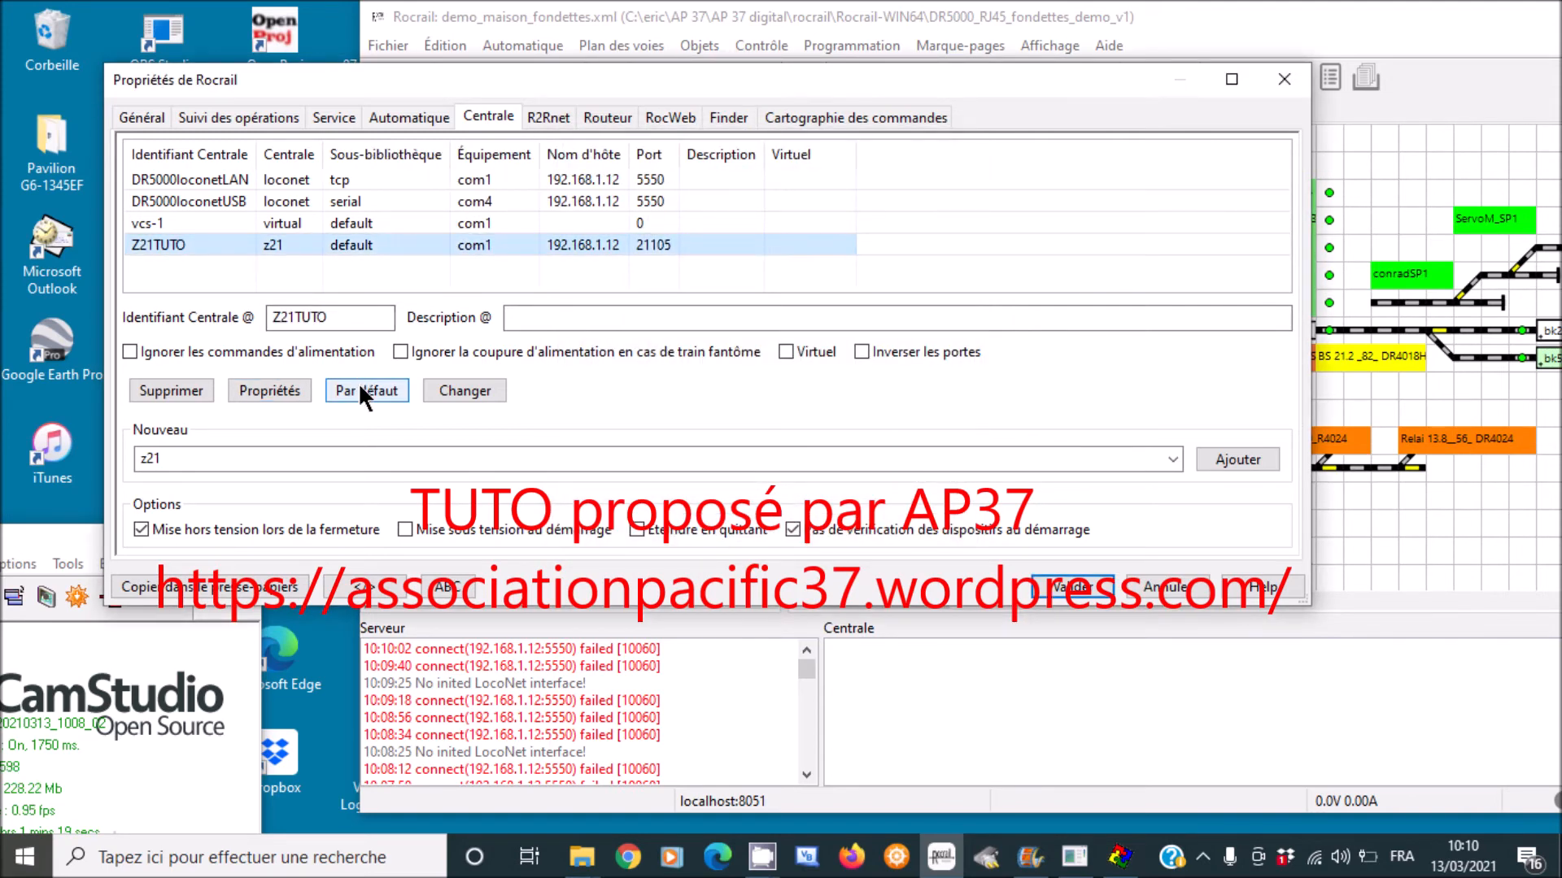
pyautogui.click(1061, 587)
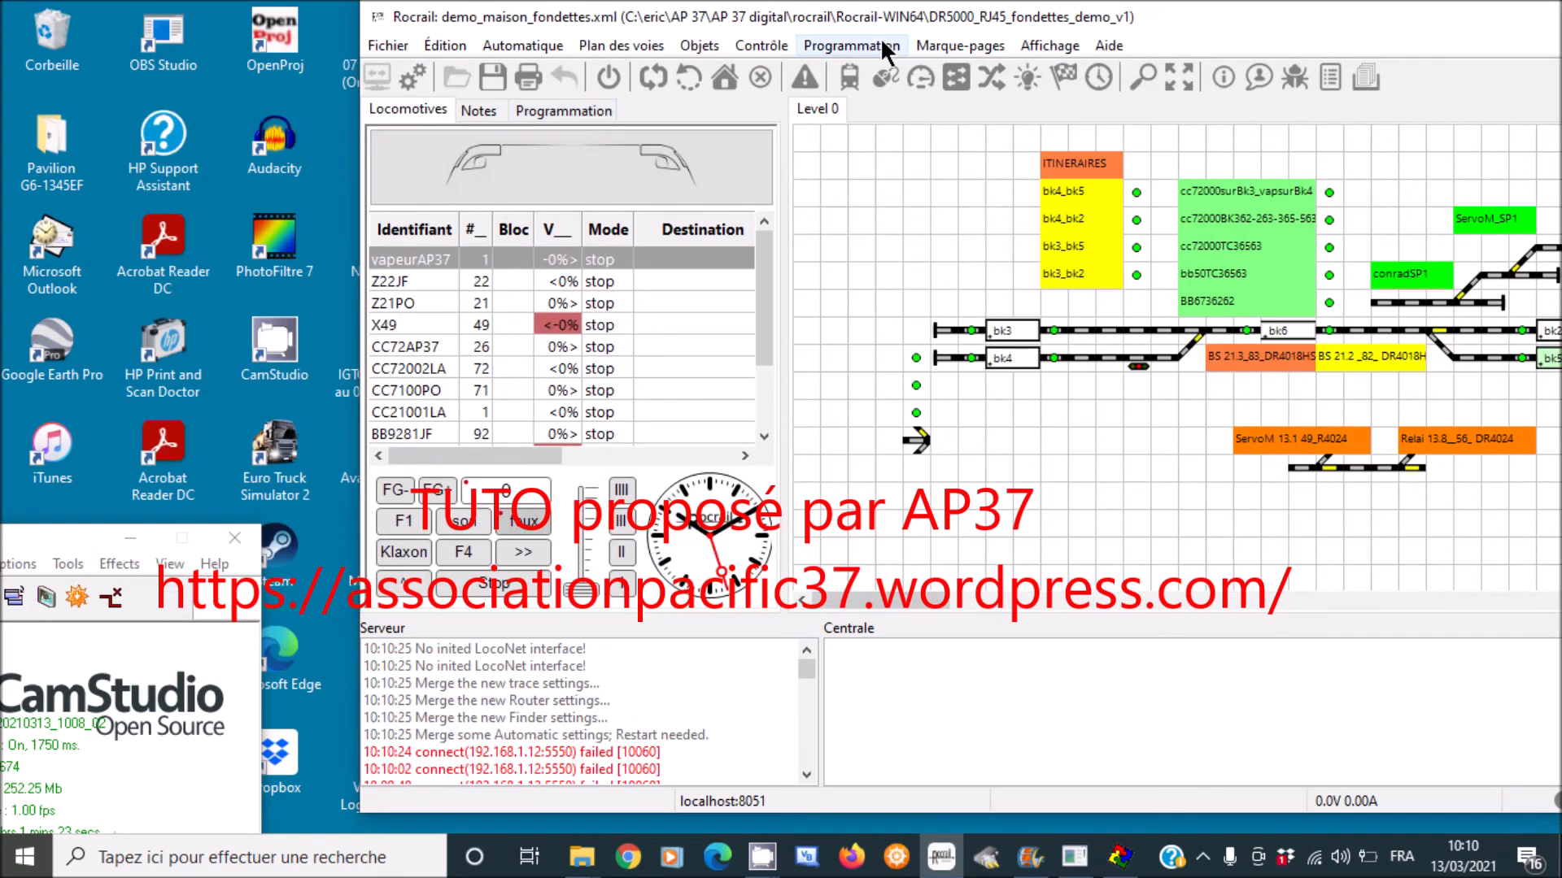
# - Shift the Rocrail window left and open the turnouts table via Objets > Aiguillages
pyautogui.moveTo(1188, 22); pyautogui.dragTo(864, 22)
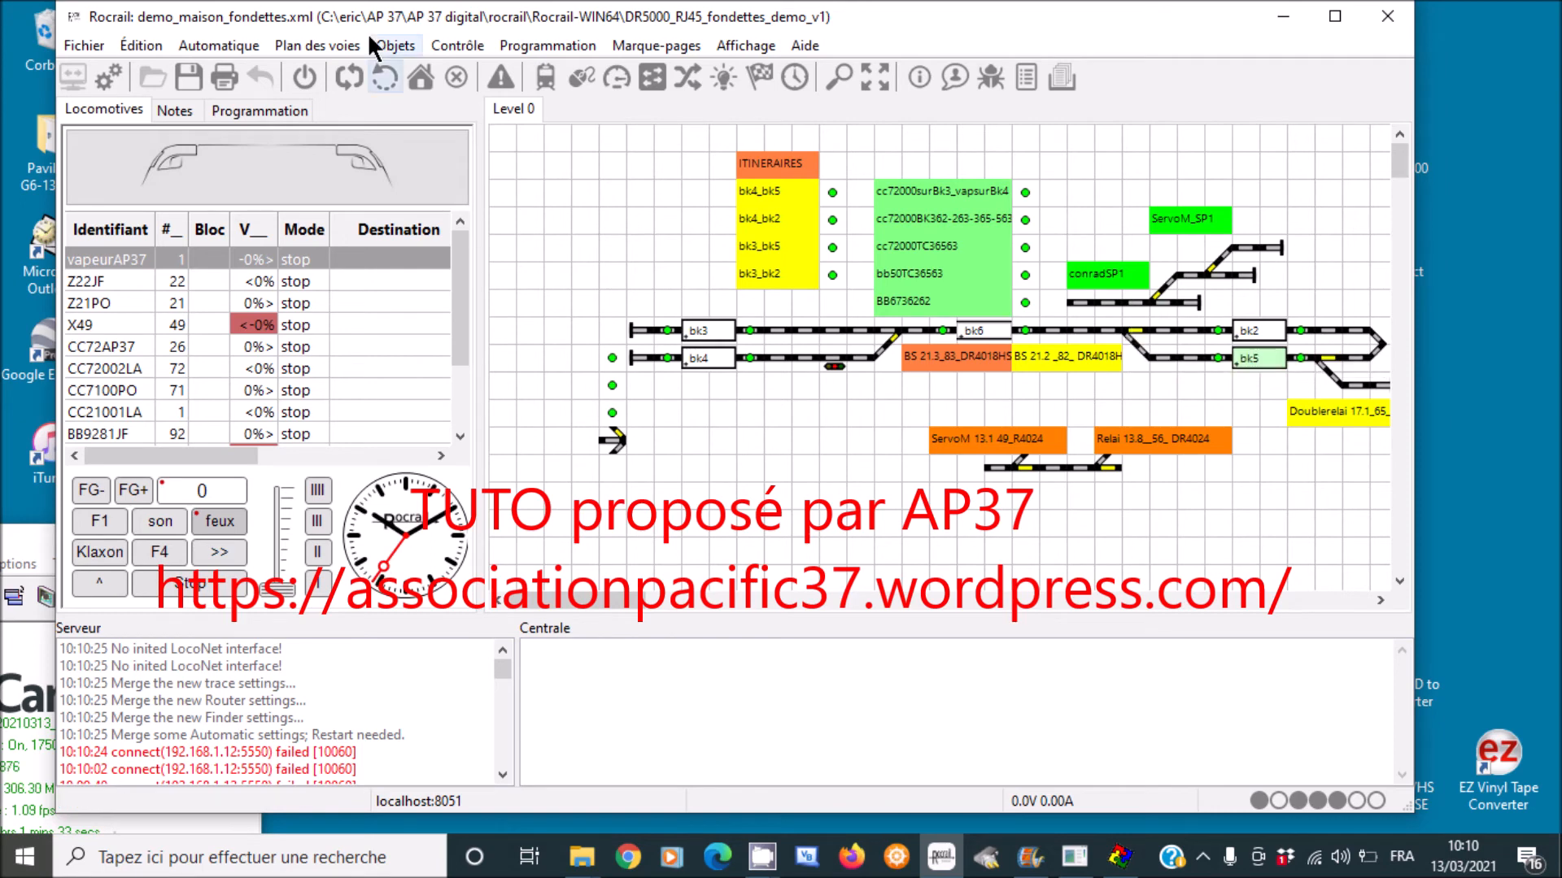
pyautogui.click(396, 47)
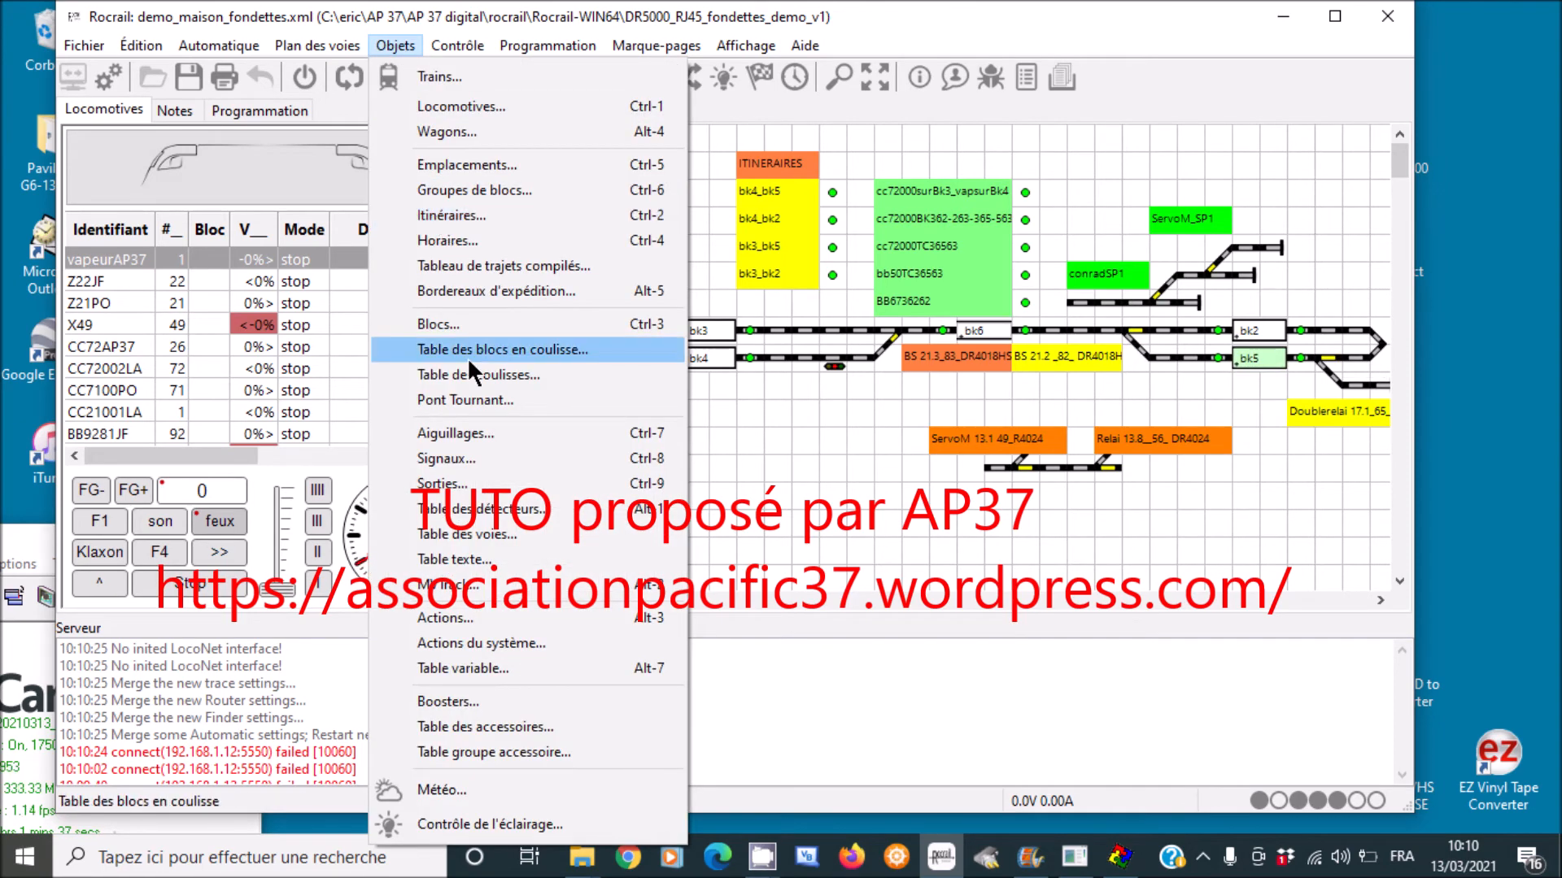
pyautogui.click(466, 431)
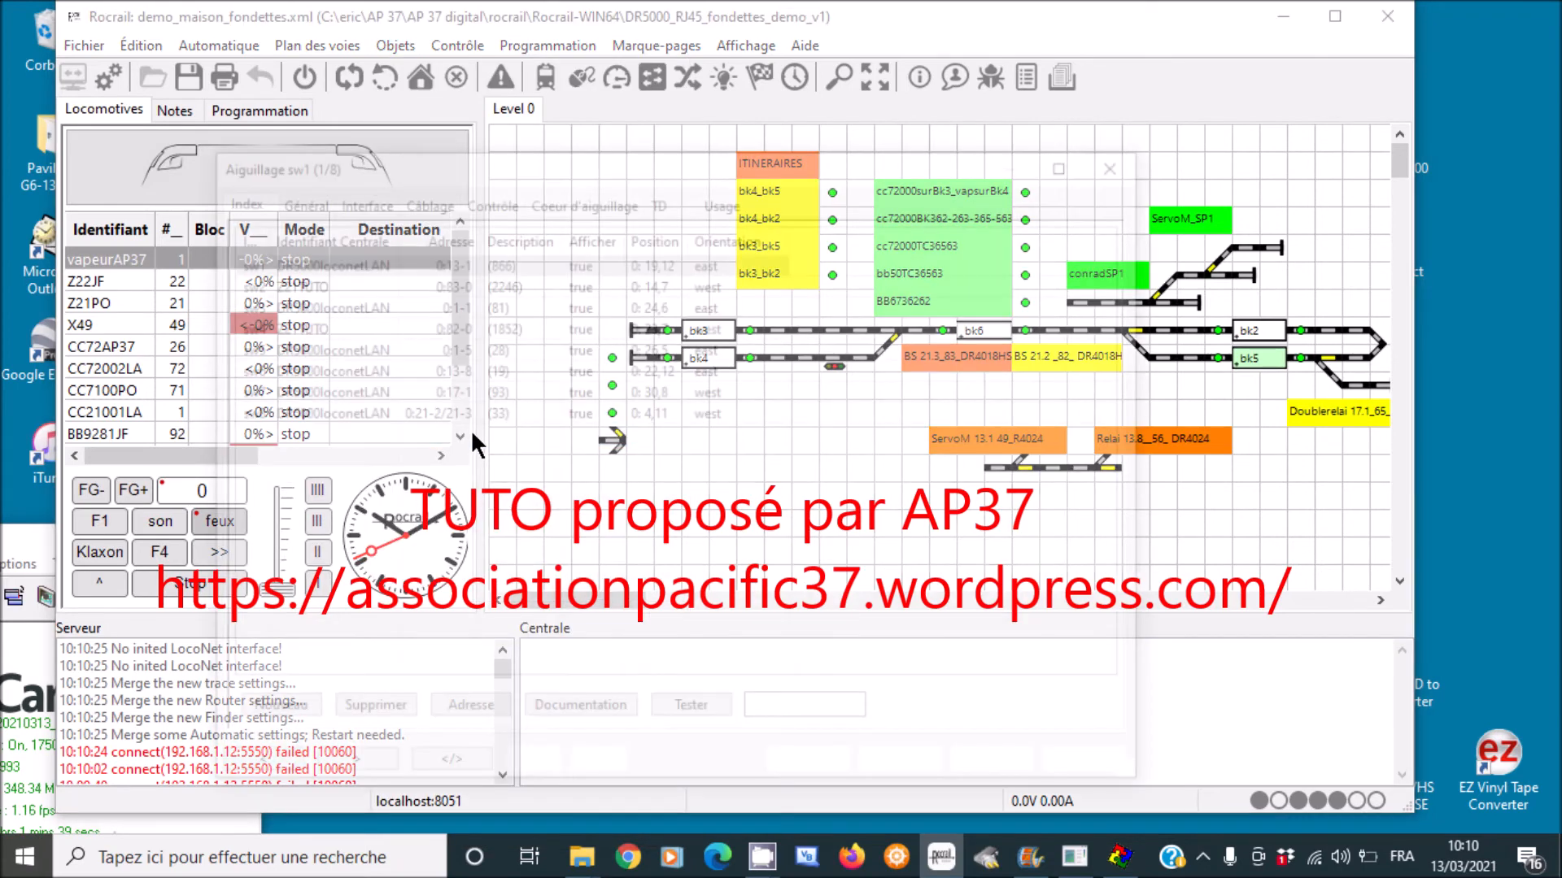
# - Check which central turnout sw4 uses in its Interface settings and apply
pyautogui.click(285, 321)
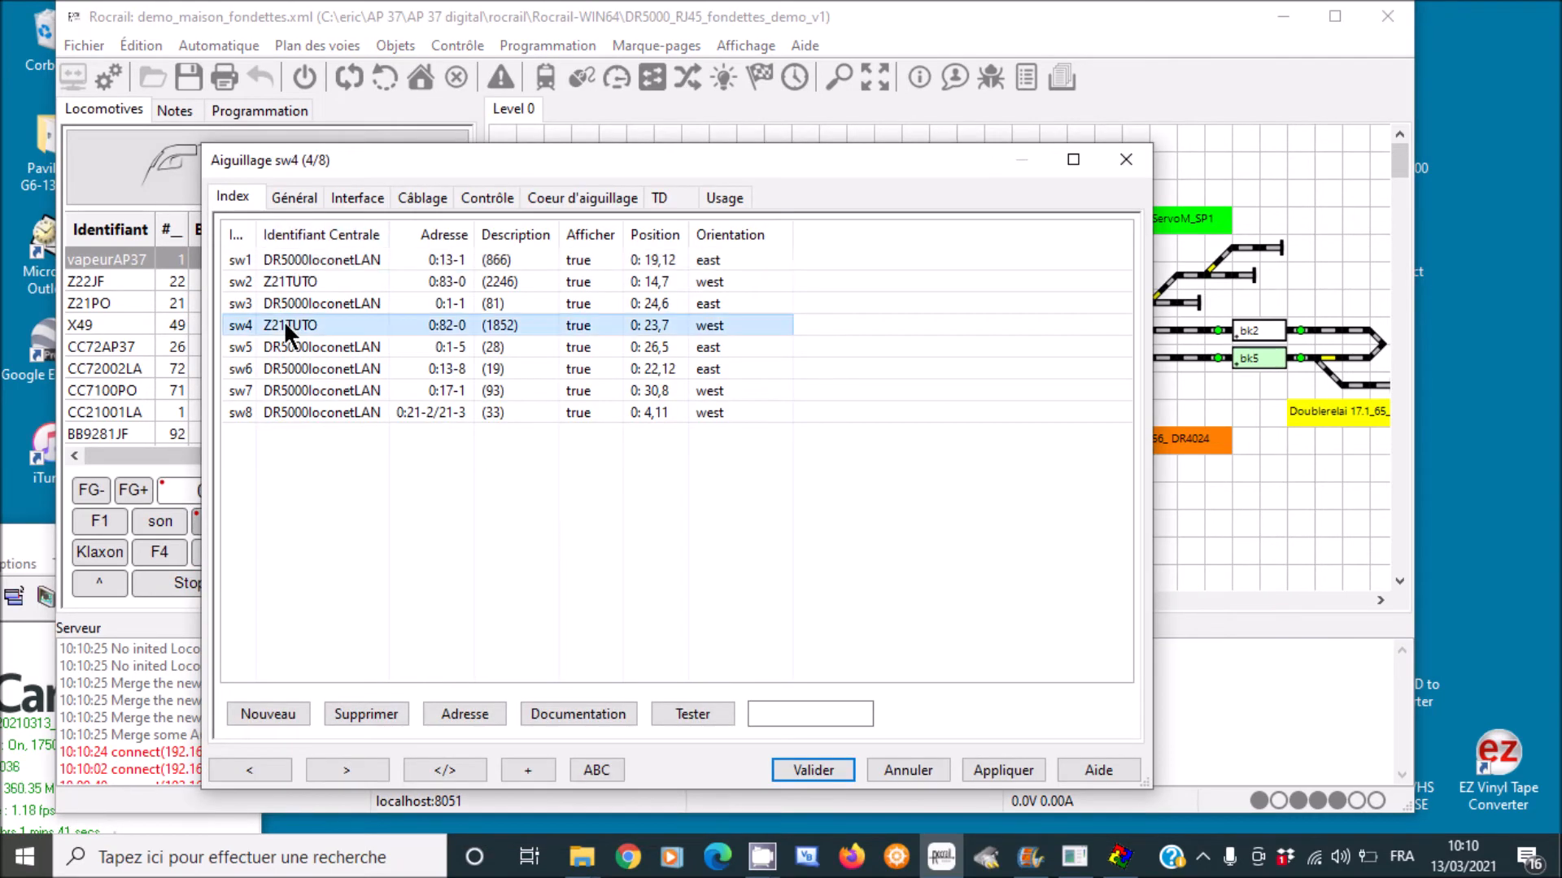
pyautogui.click(361, 200)
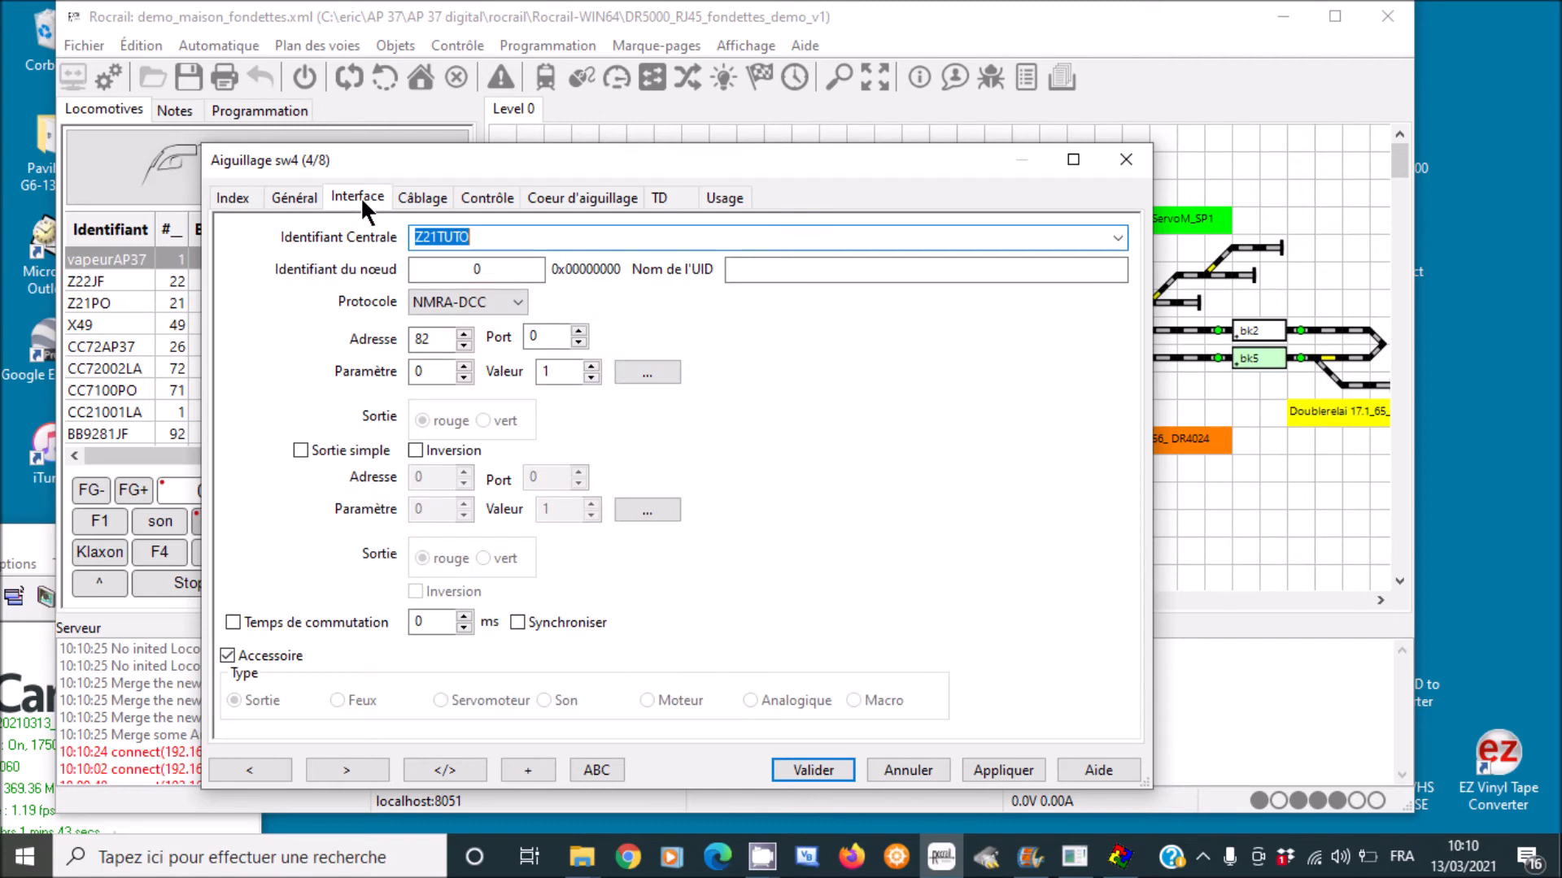
pyautogui.click(1115, 229)
pyautogui.click(1115, 229)
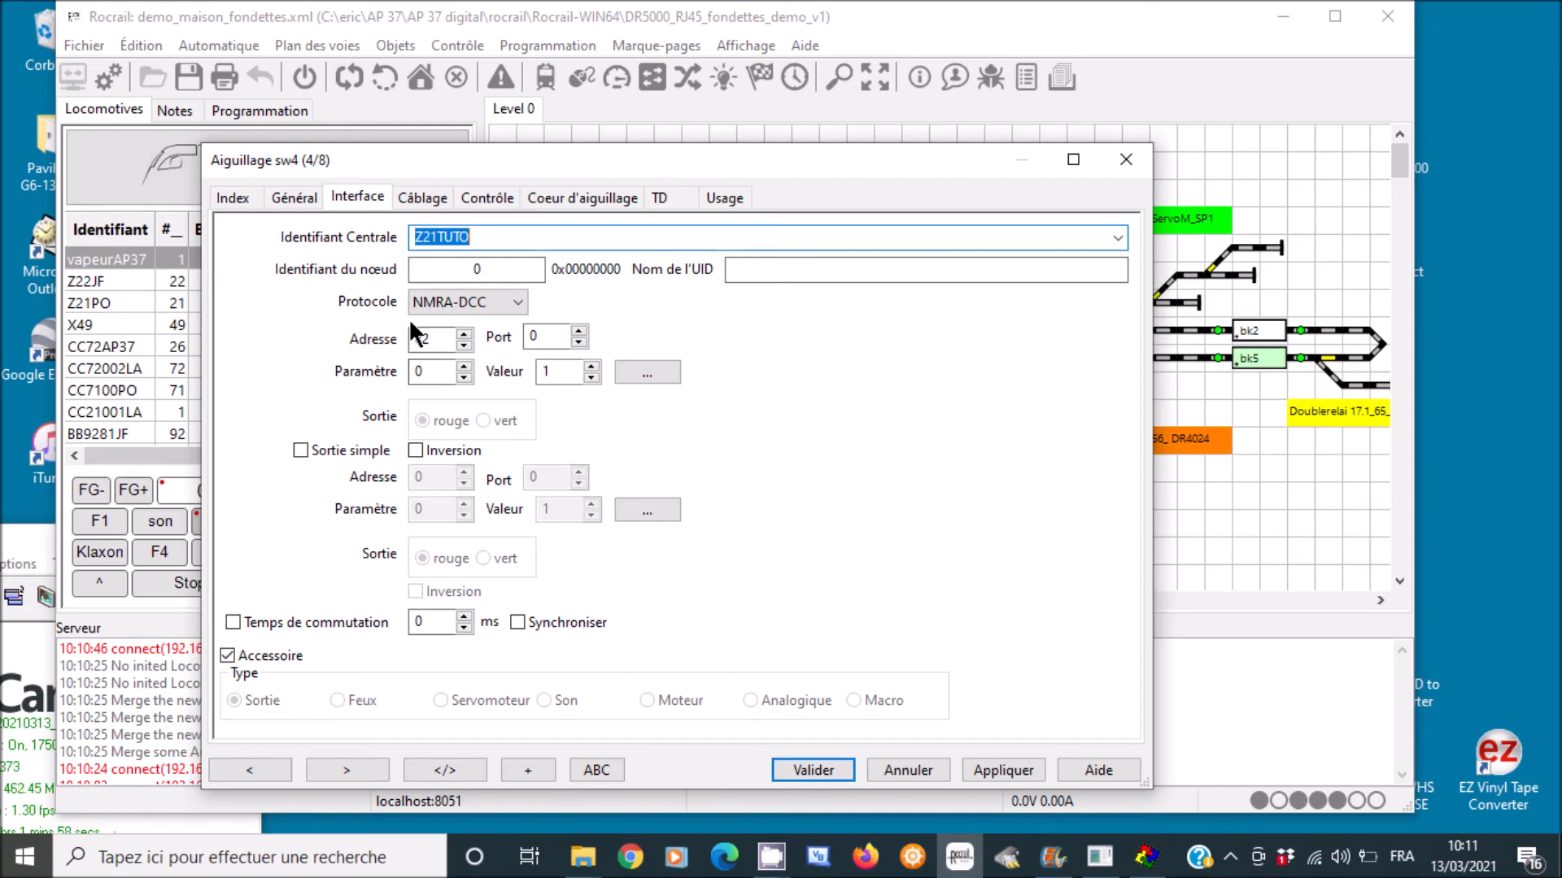
pyautogui.click(986, 767)
pyautogui.click(241, 199)
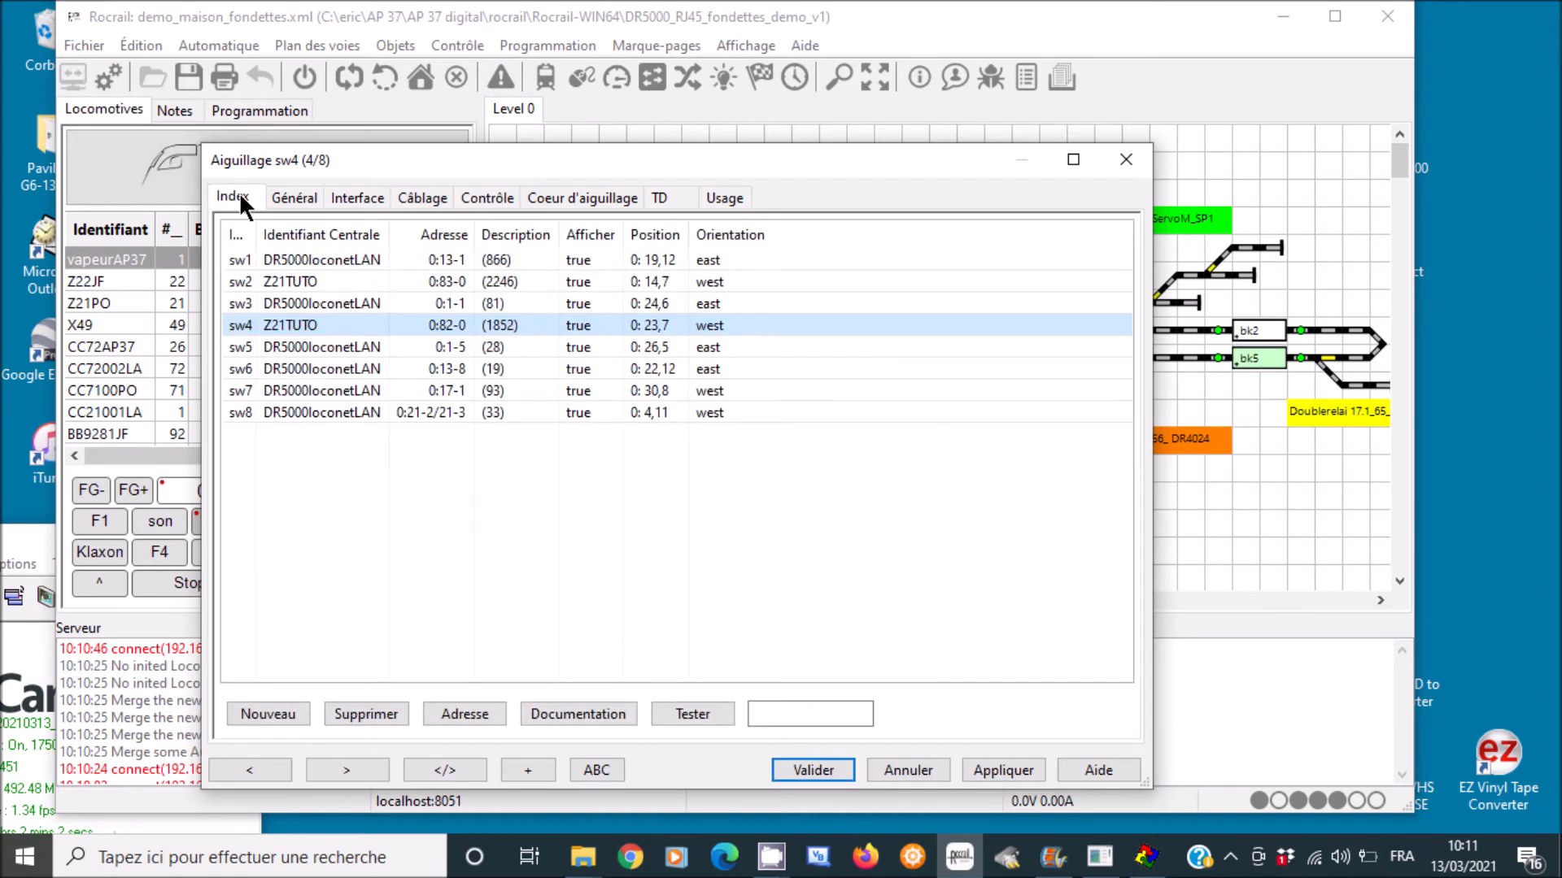
# - Assign turnout sw1 to Z21TUTO with address 30 and port 0, then close the table
pyautogui.click(285, 274)
pyautogui.click(286, 255)
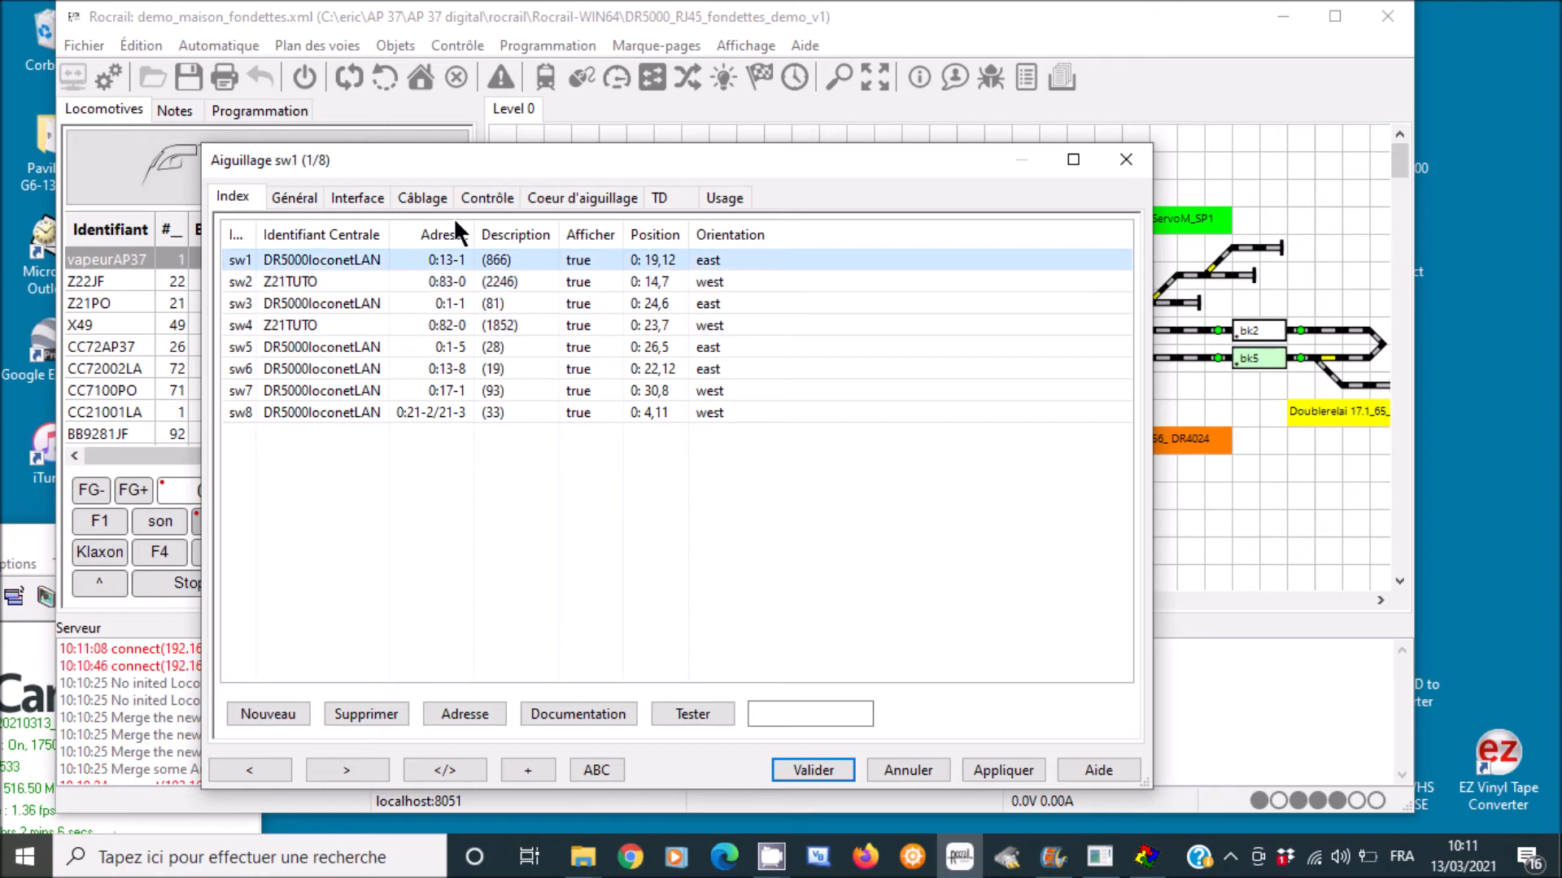
pyautogui.click(358, 198)
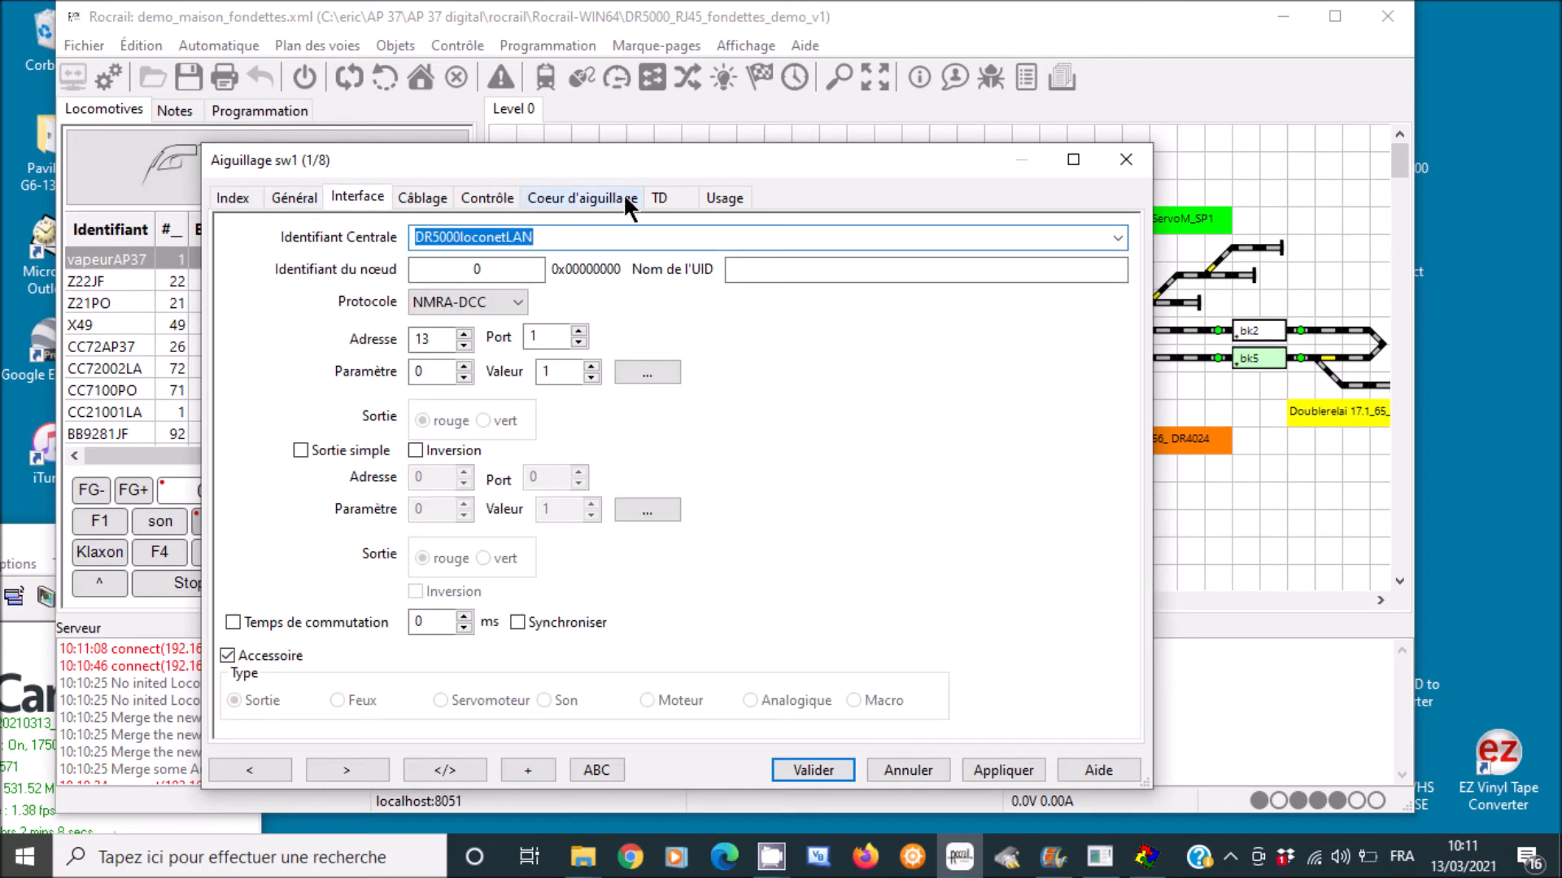
pyautogui.click(1118, 237)
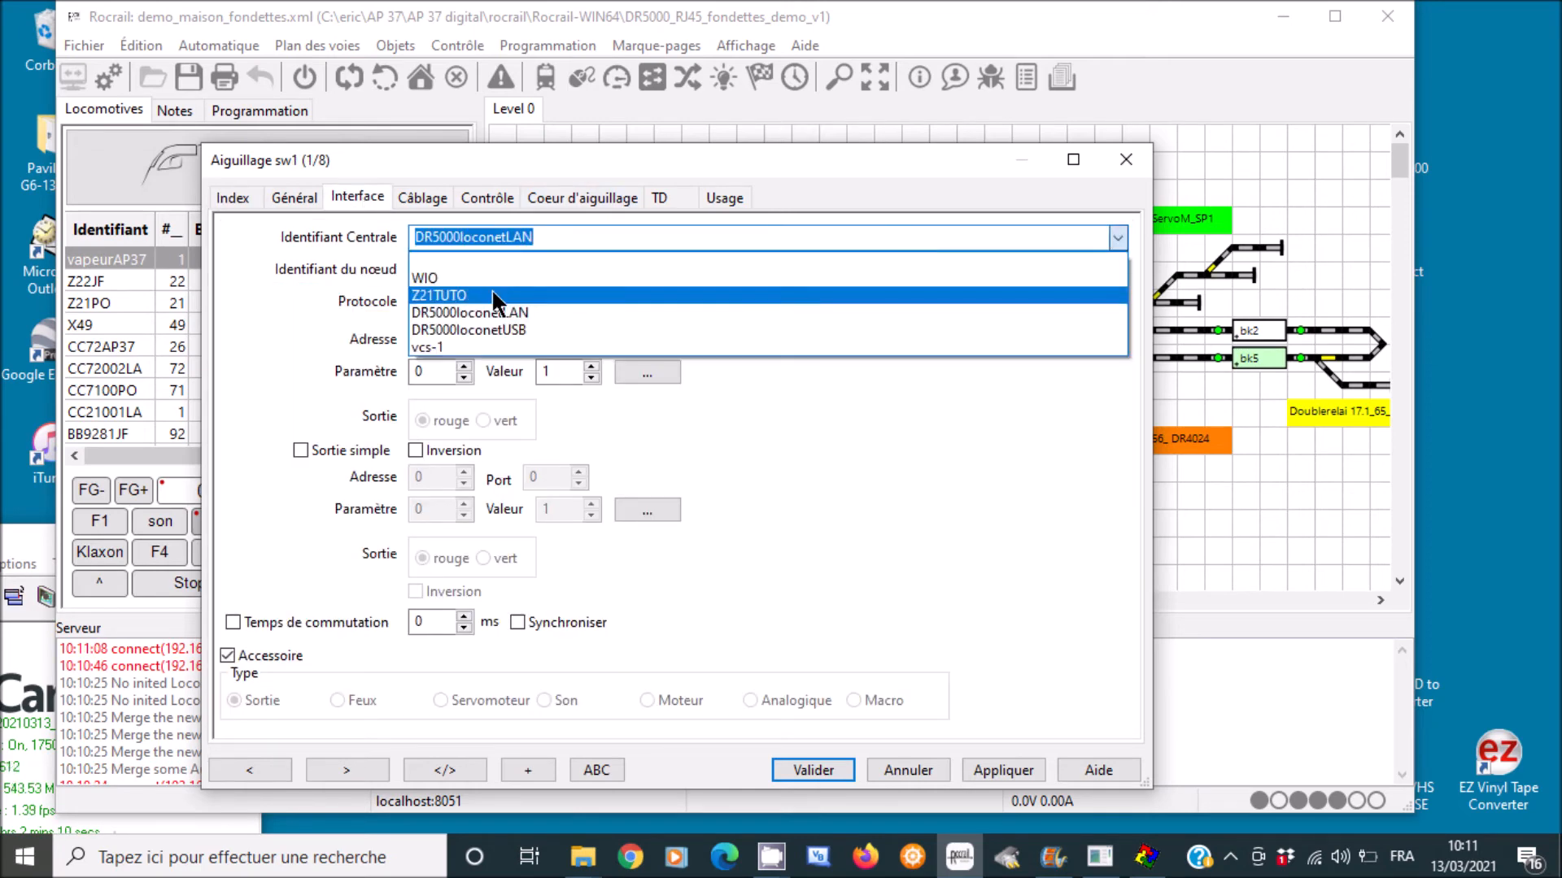
pyautogui.click(484, 298)
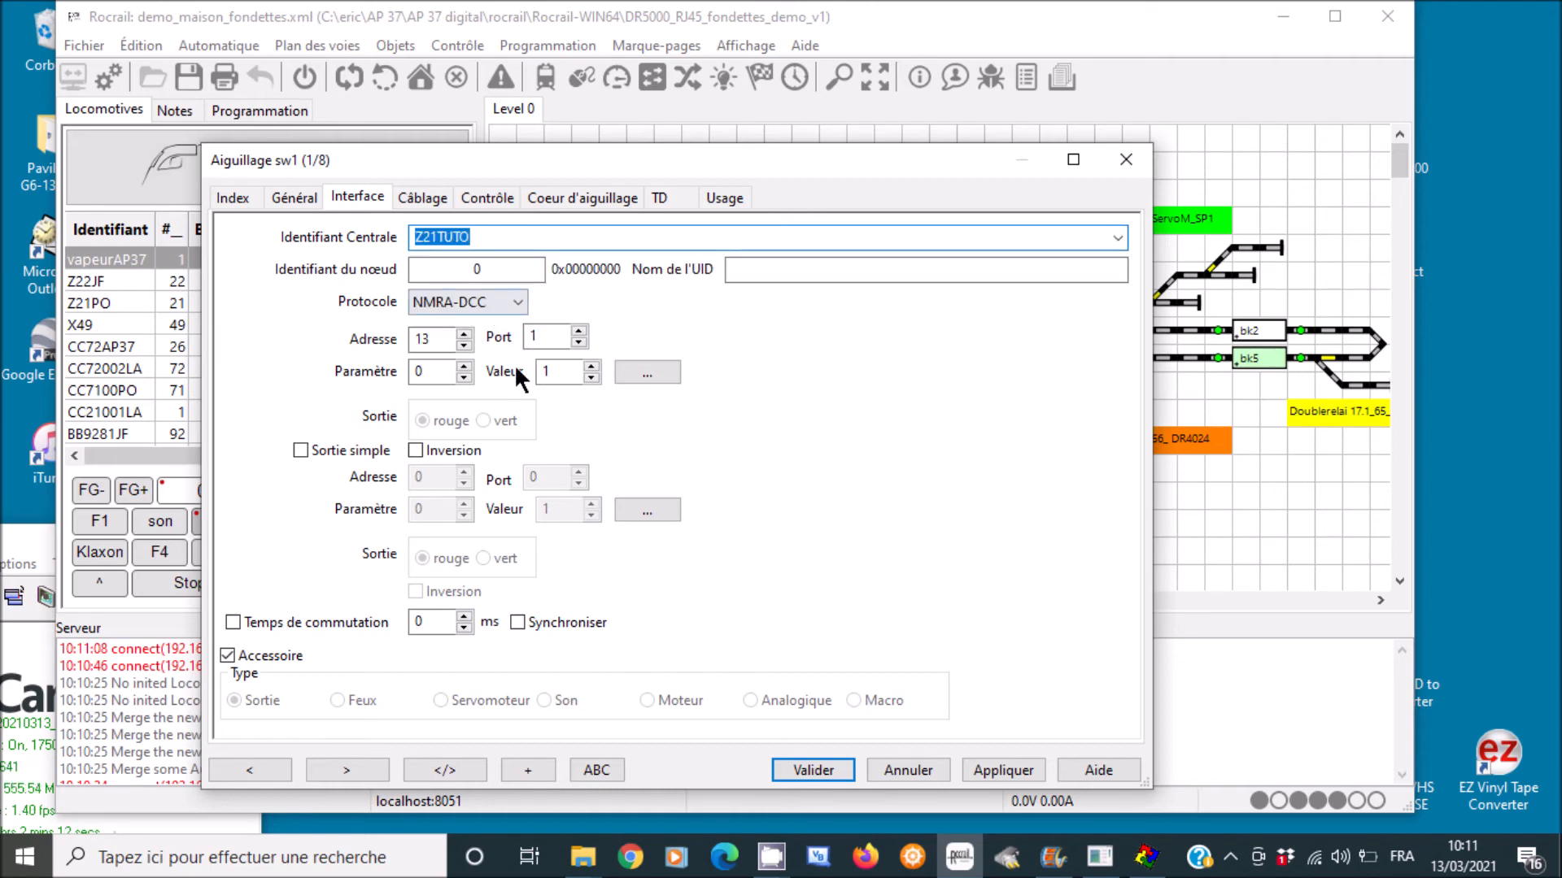
pyautogui.click(467, 333)
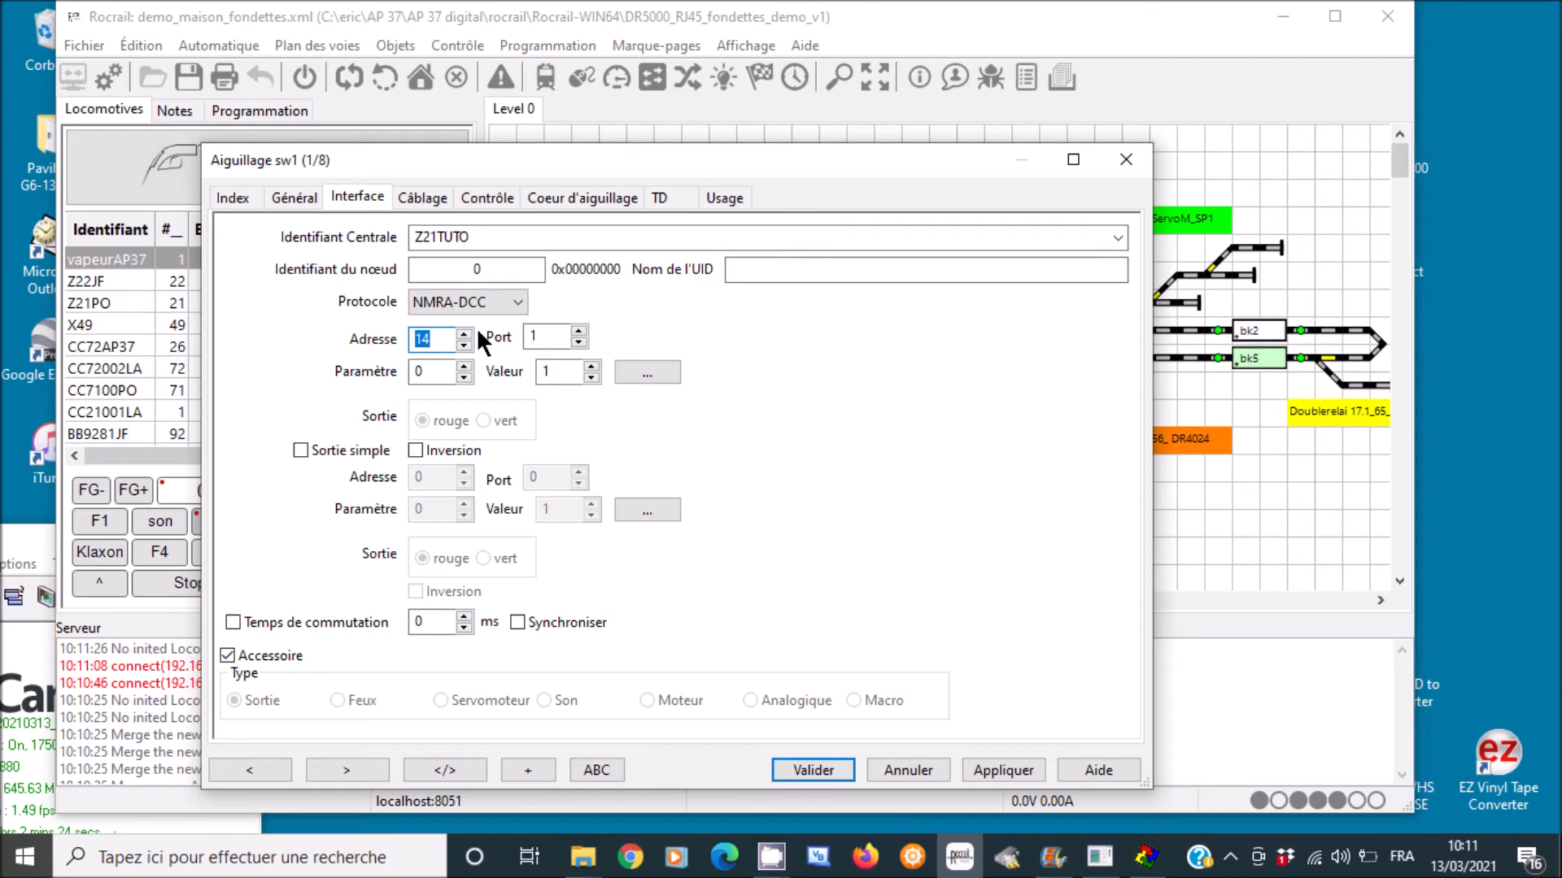
pyautogui.write('30')
pyautogui.click(578, 343)
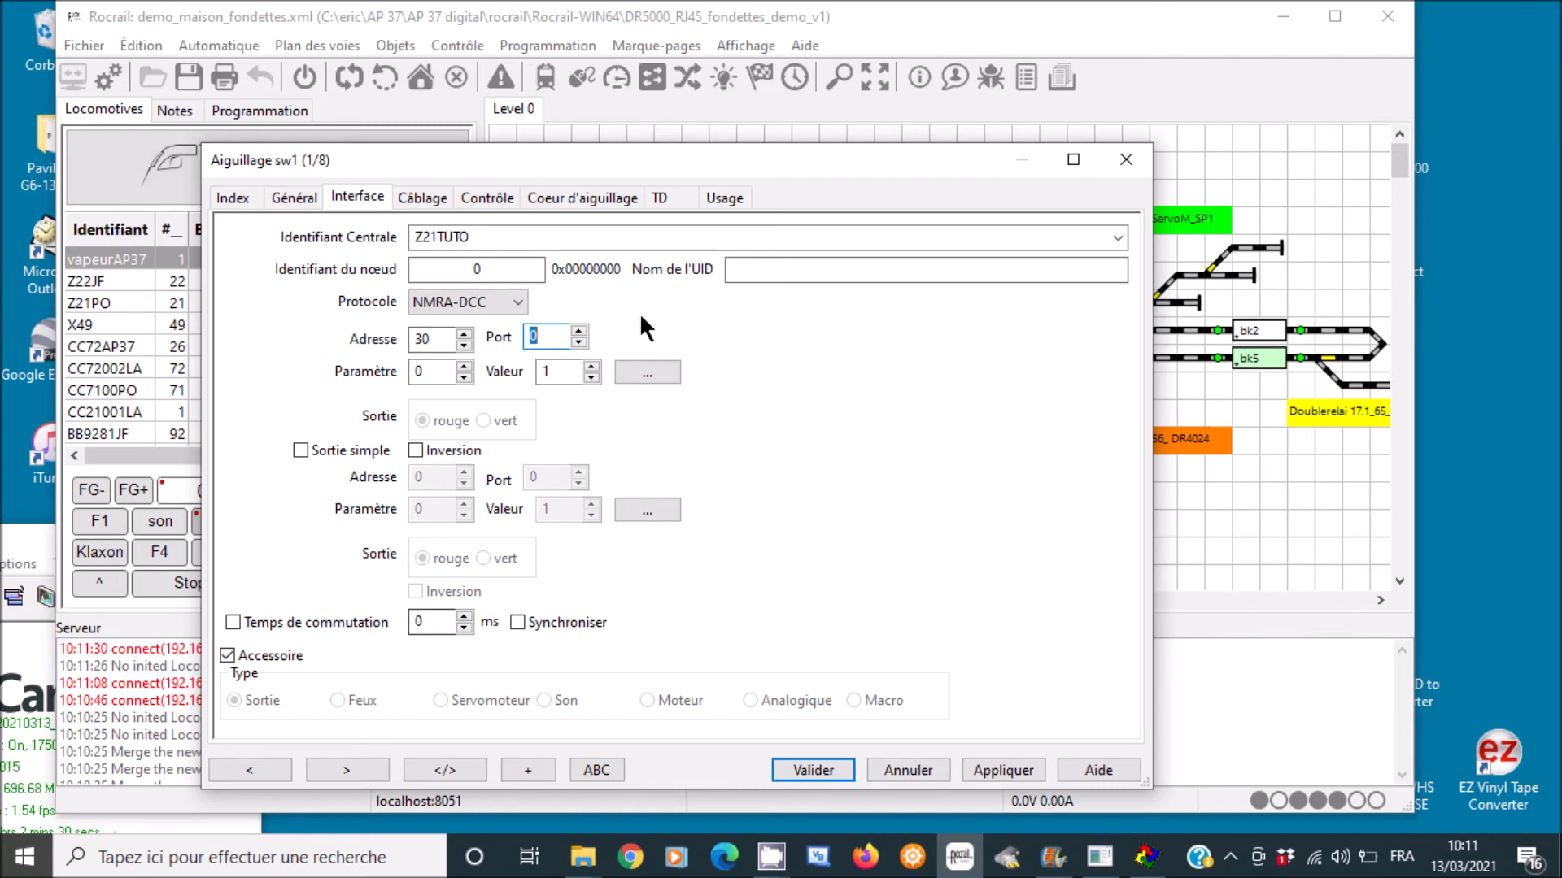
pyautogui.click(1002, 770)
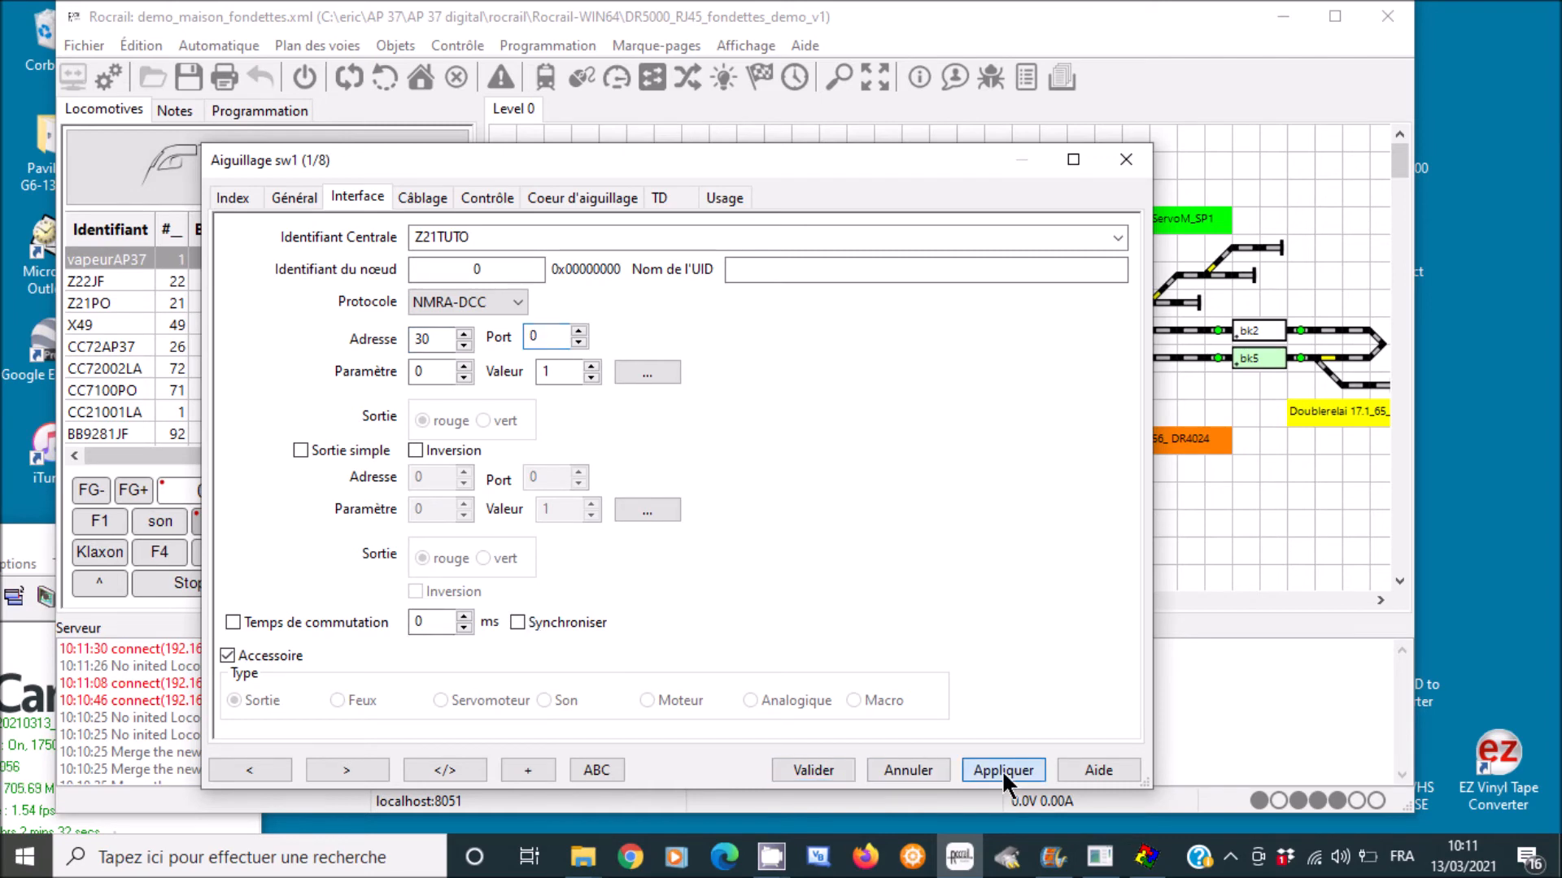
pyautogui.click(232, 199)
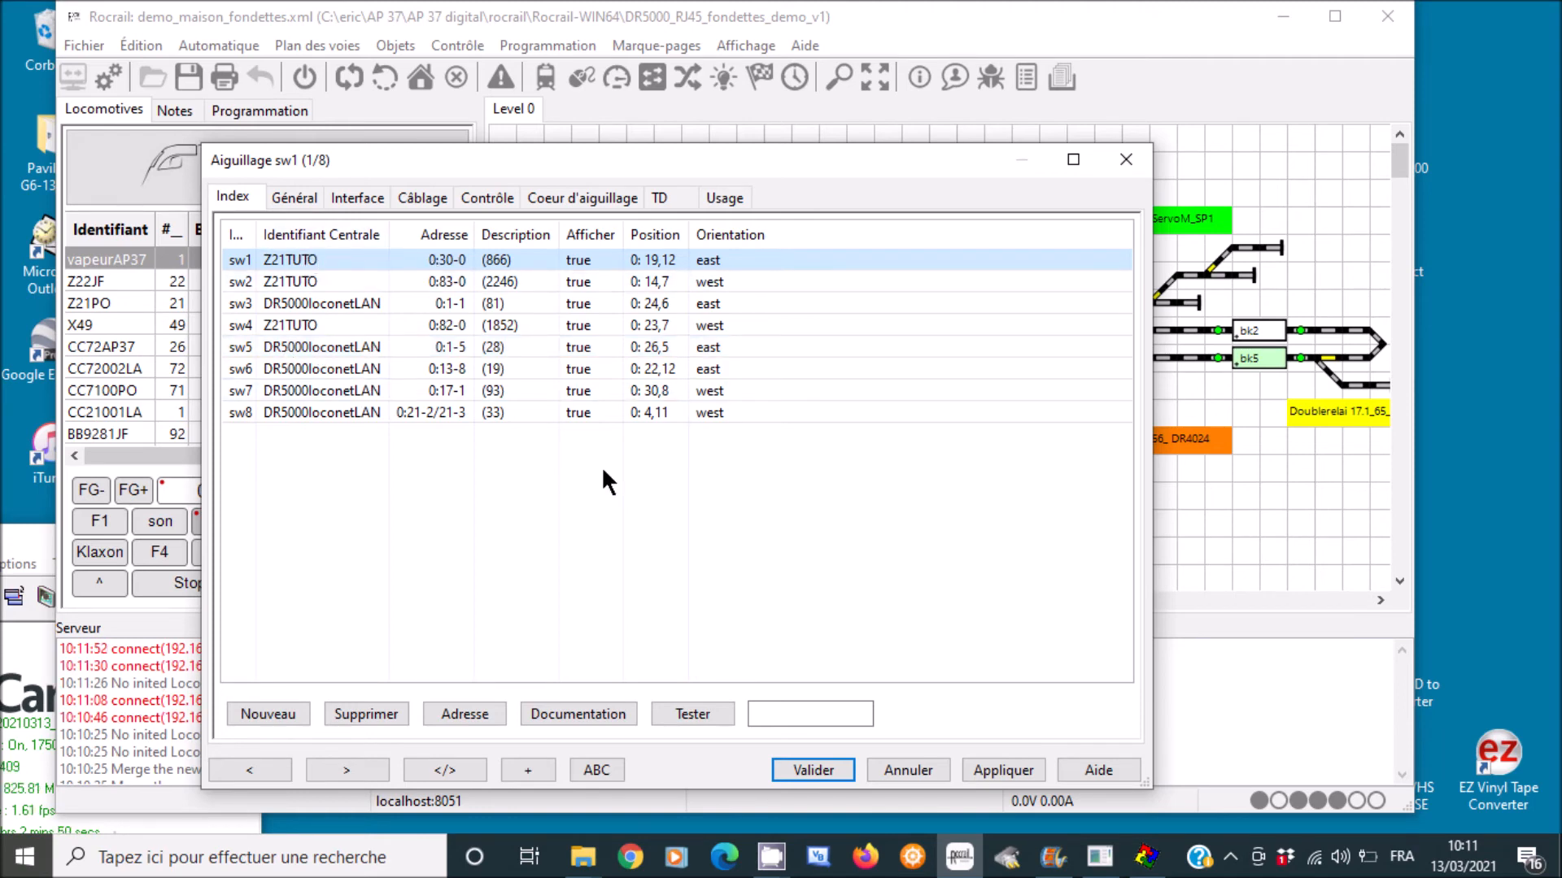
pyautogui.click(815, 759)
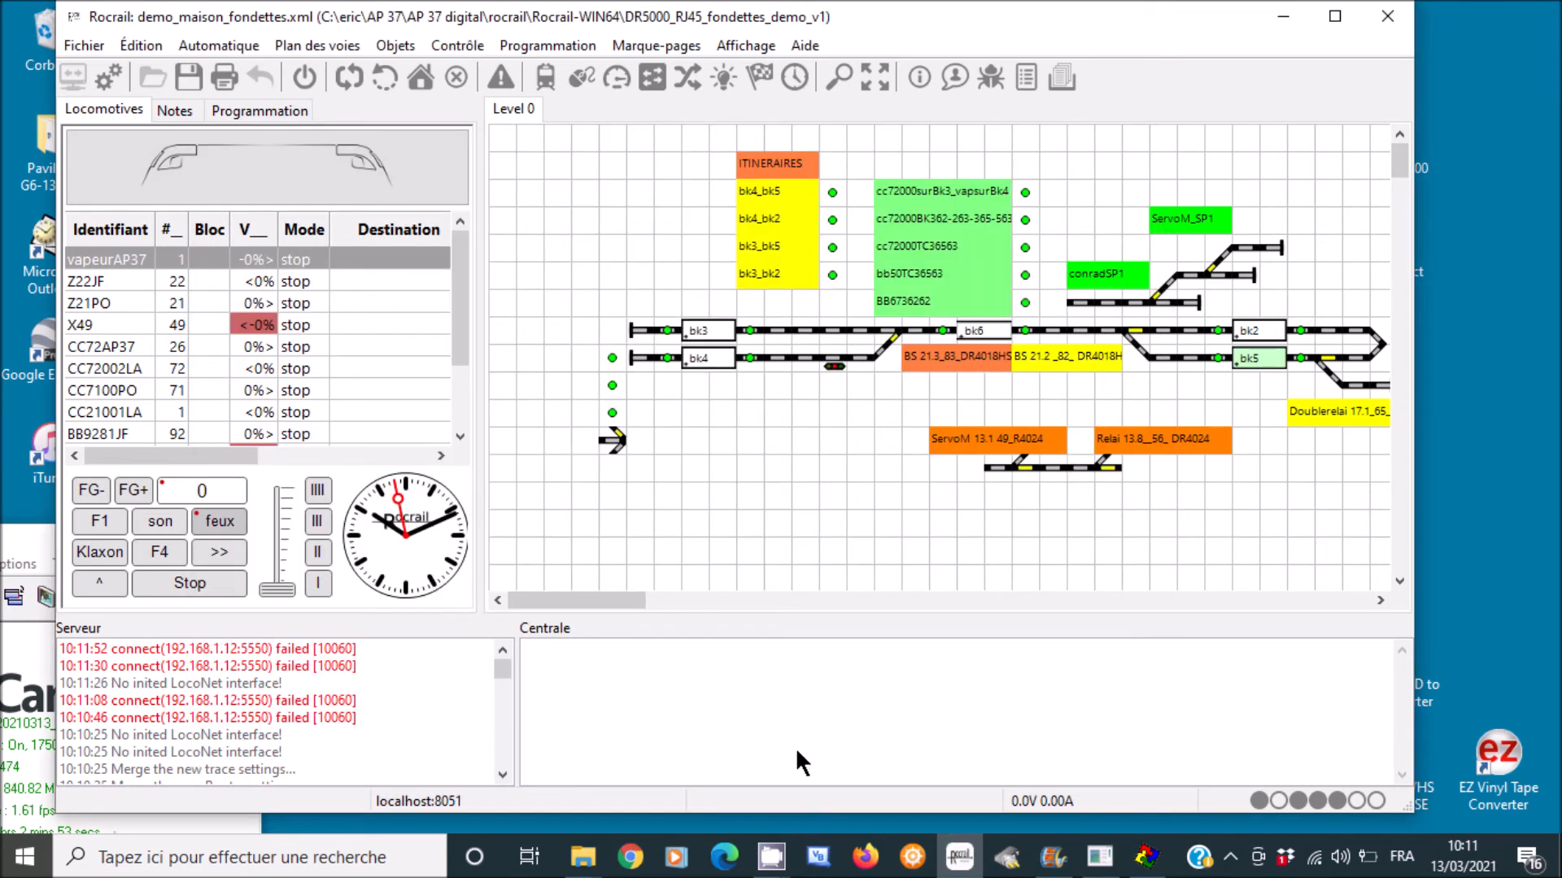
# - Set locomotive Z22JF's Identifiant Centrale to Z21TUTO, apply and close its settings
pyautogui.click(395, 45)
pyautogui.click(443, 106)
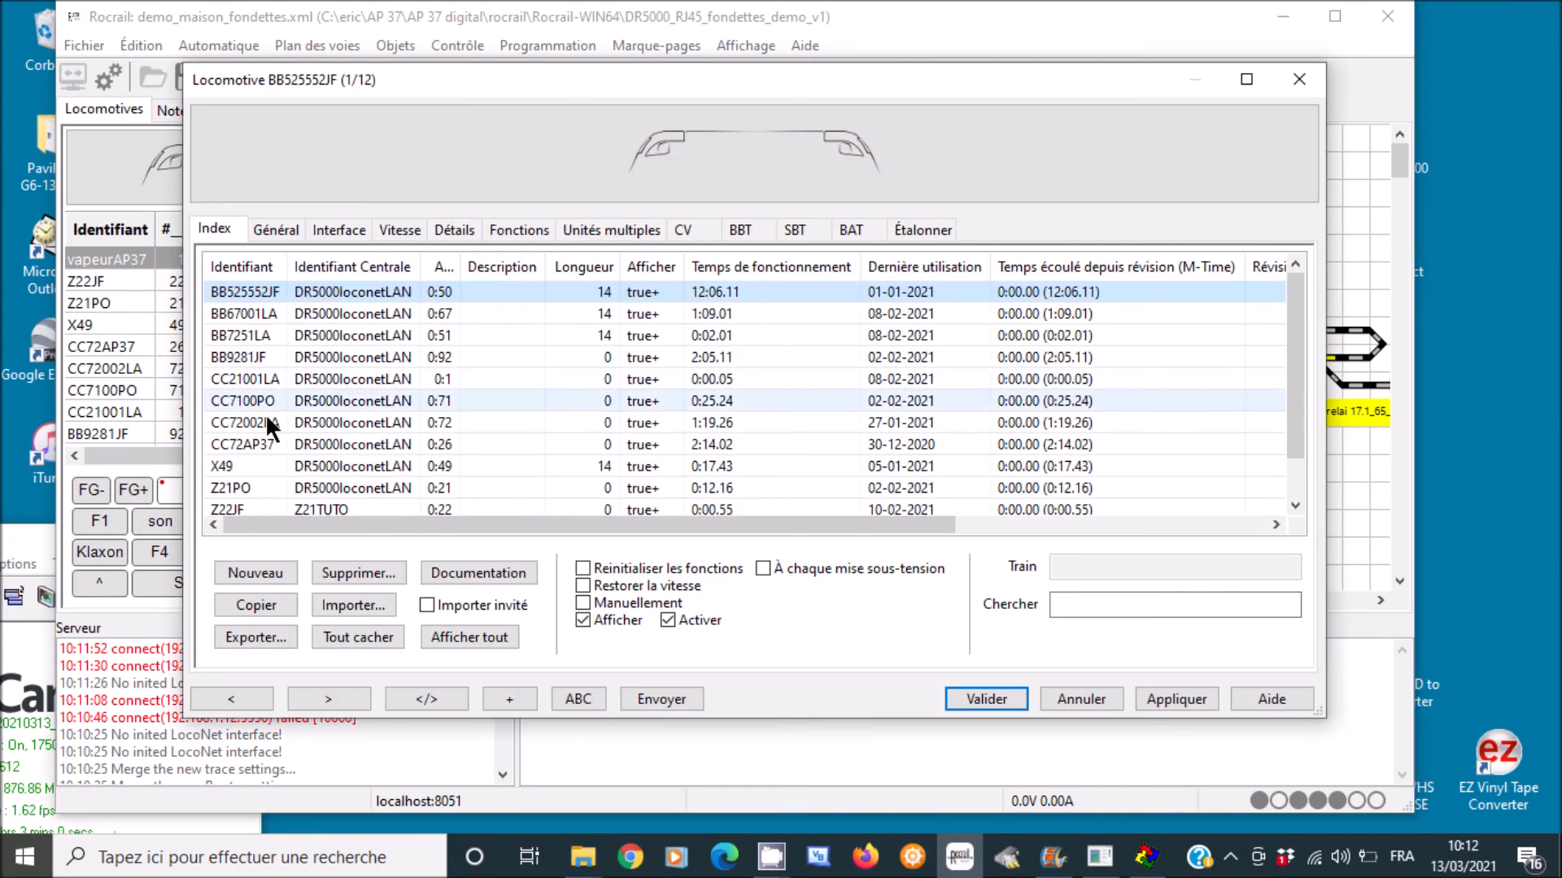
pyautogui.click(260, 506)
pyautogui.click(337, 226)
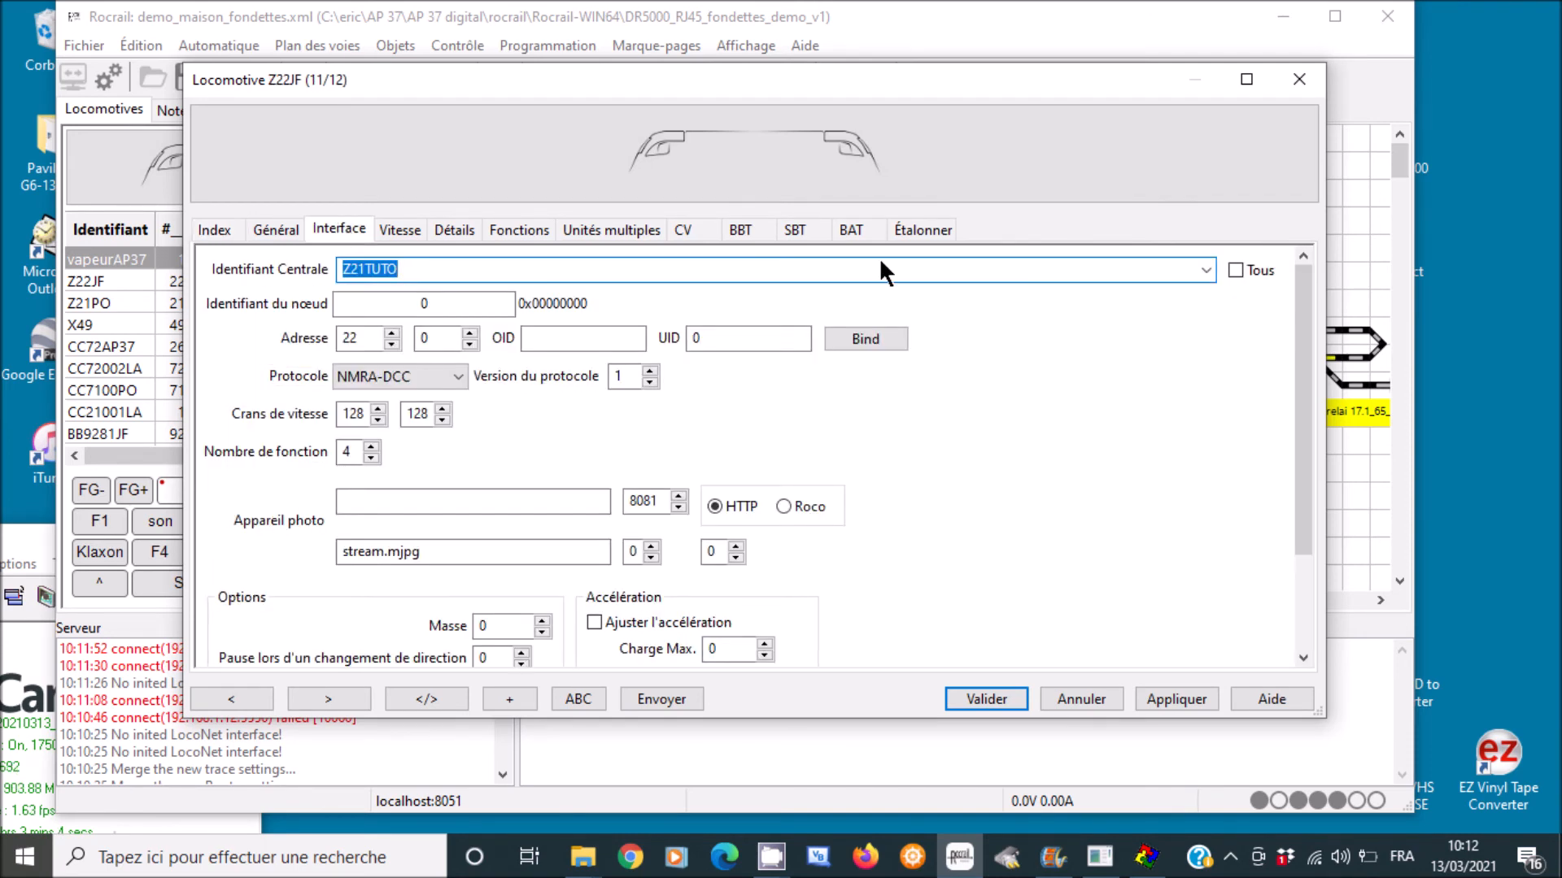
pyautogui.click(1205, 270)
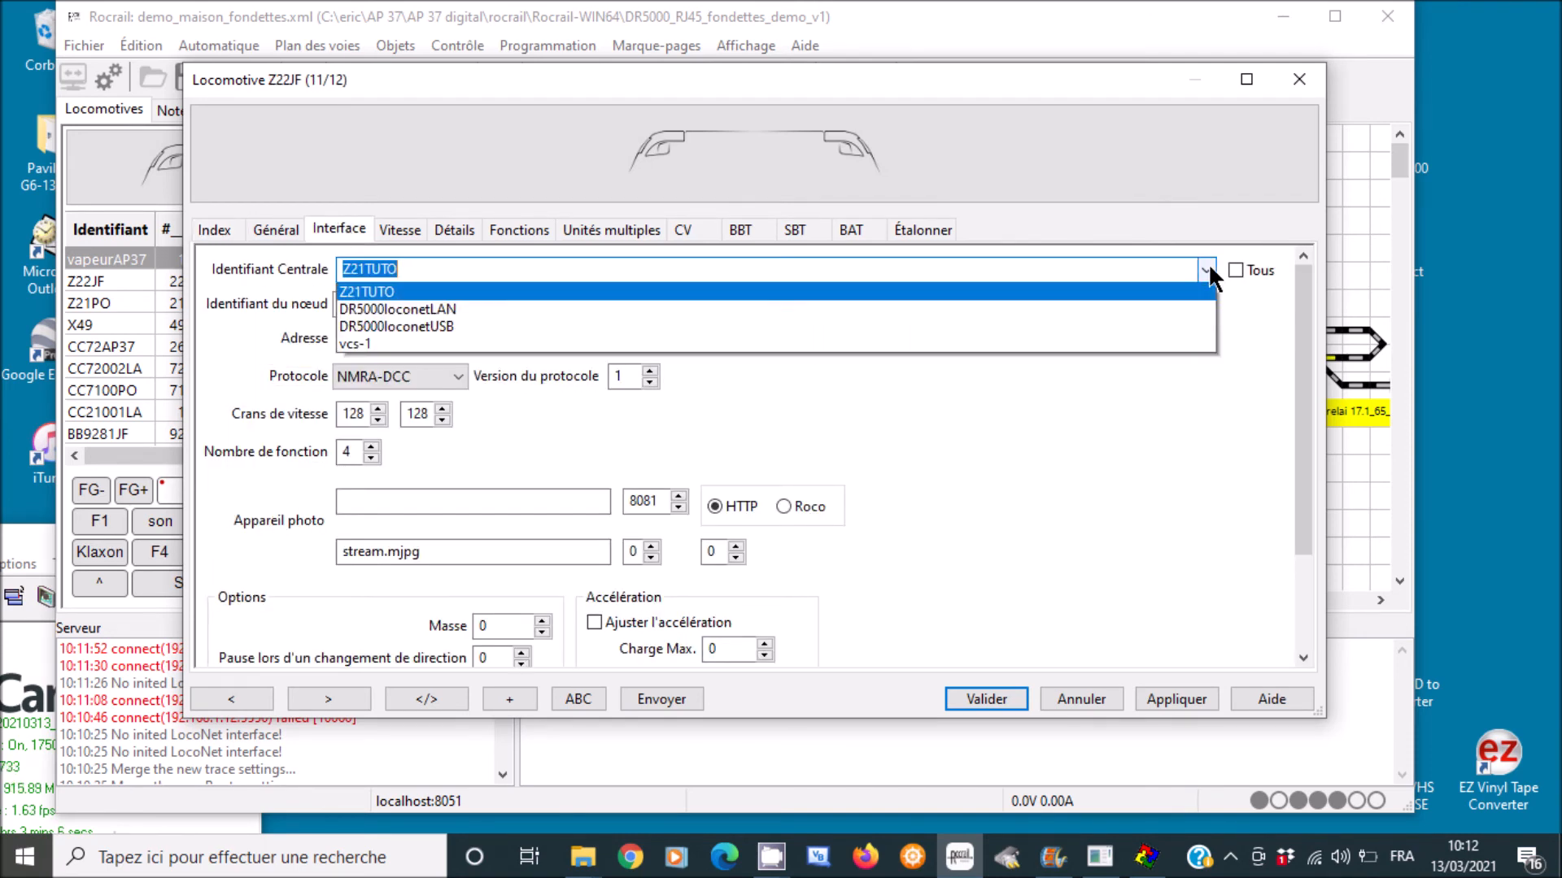
pyautogui.click(448, 326)
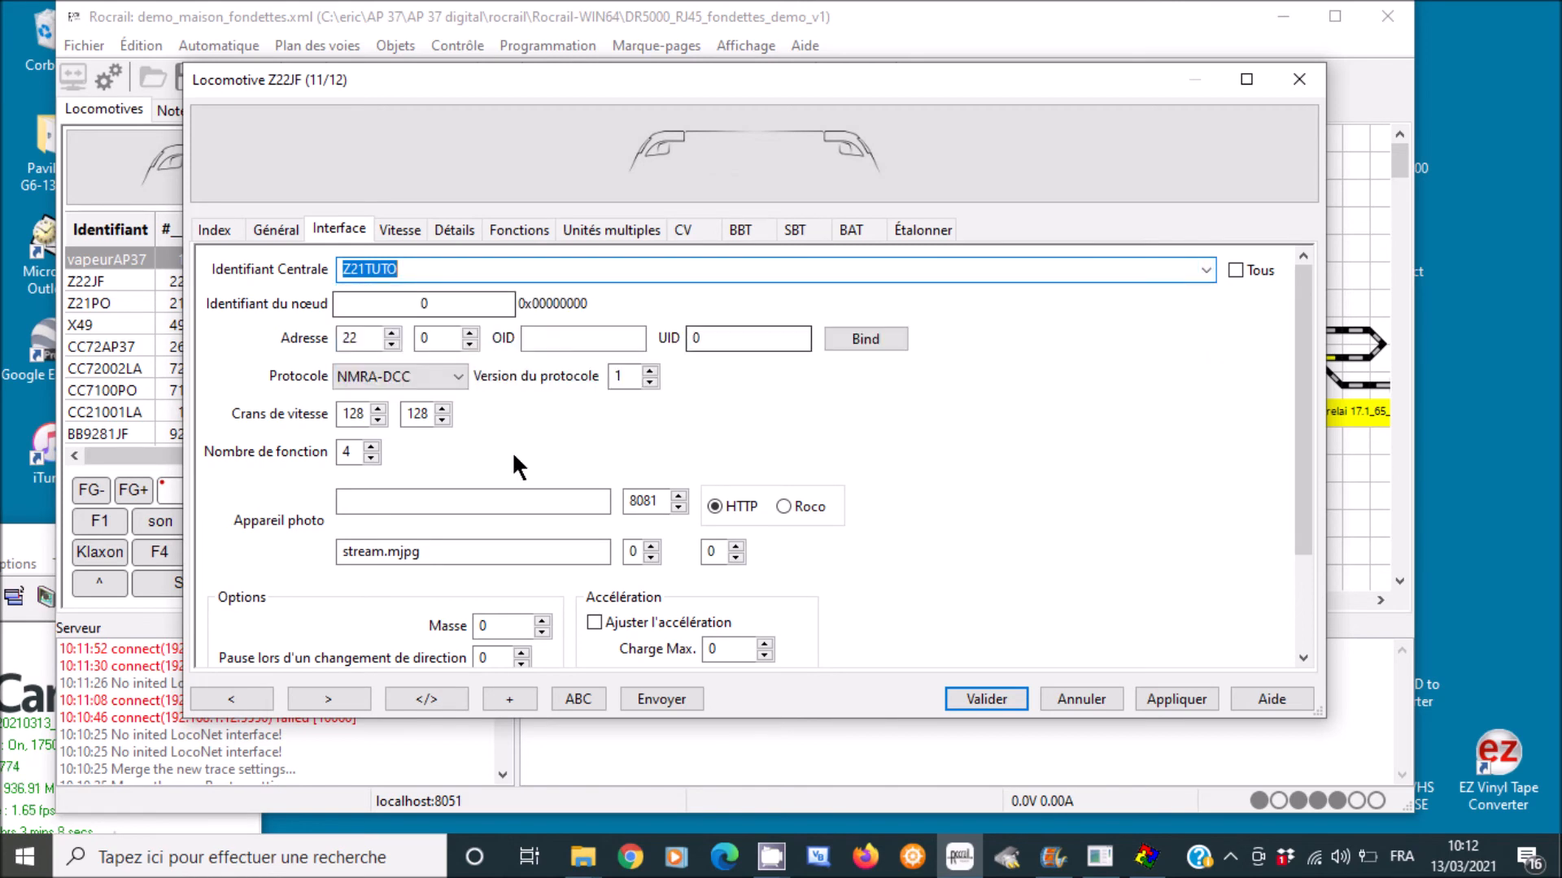
pyautogui.click(1176, 700)
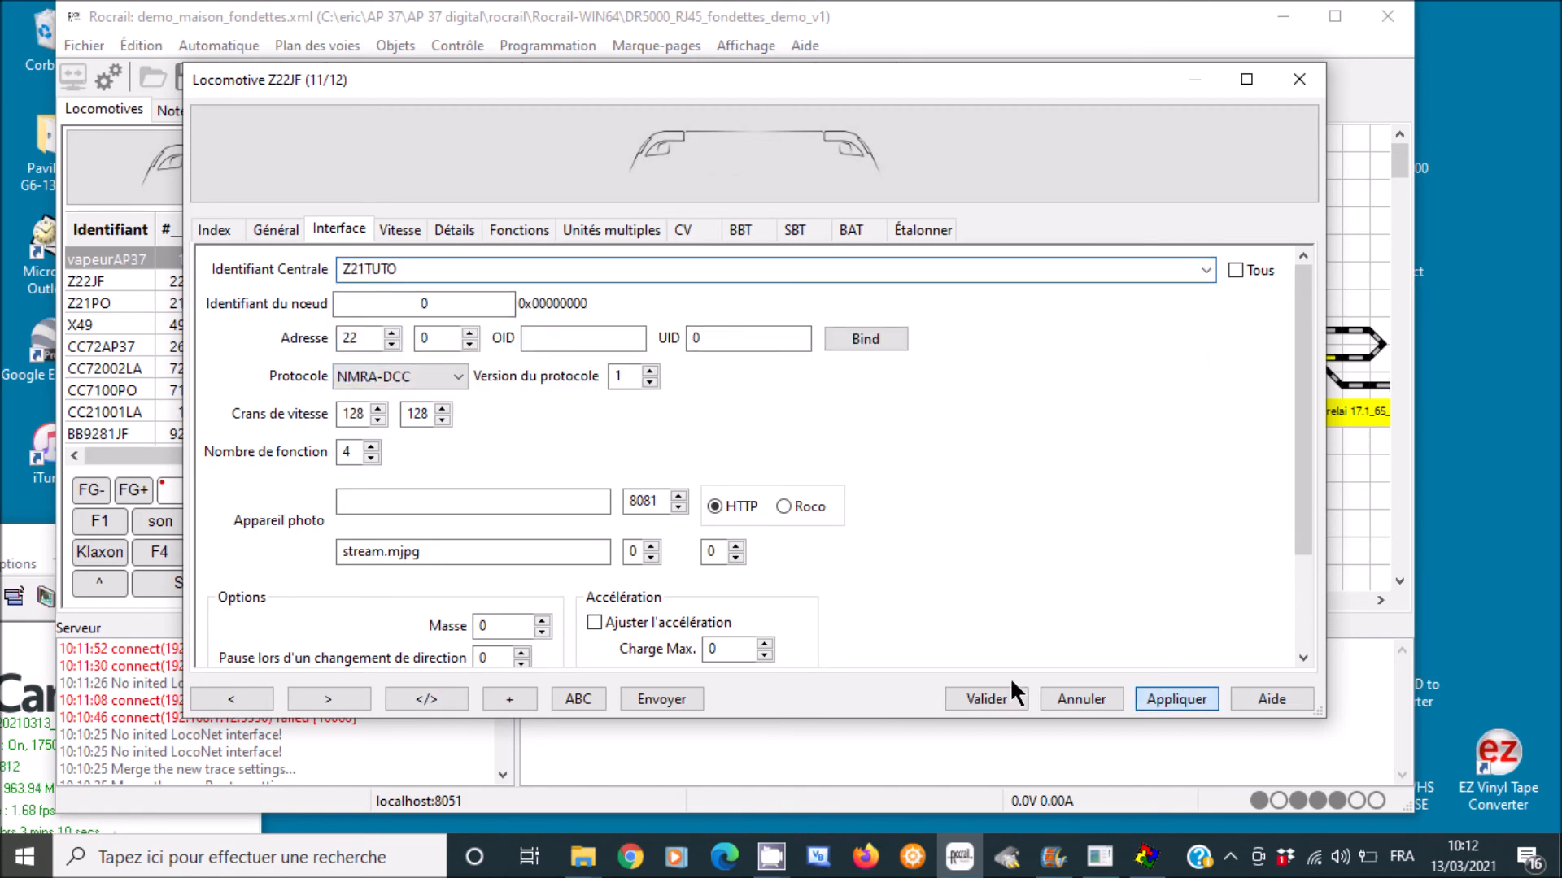
pyautogui.click(984, 697)
pyautogui.click(395, 46)
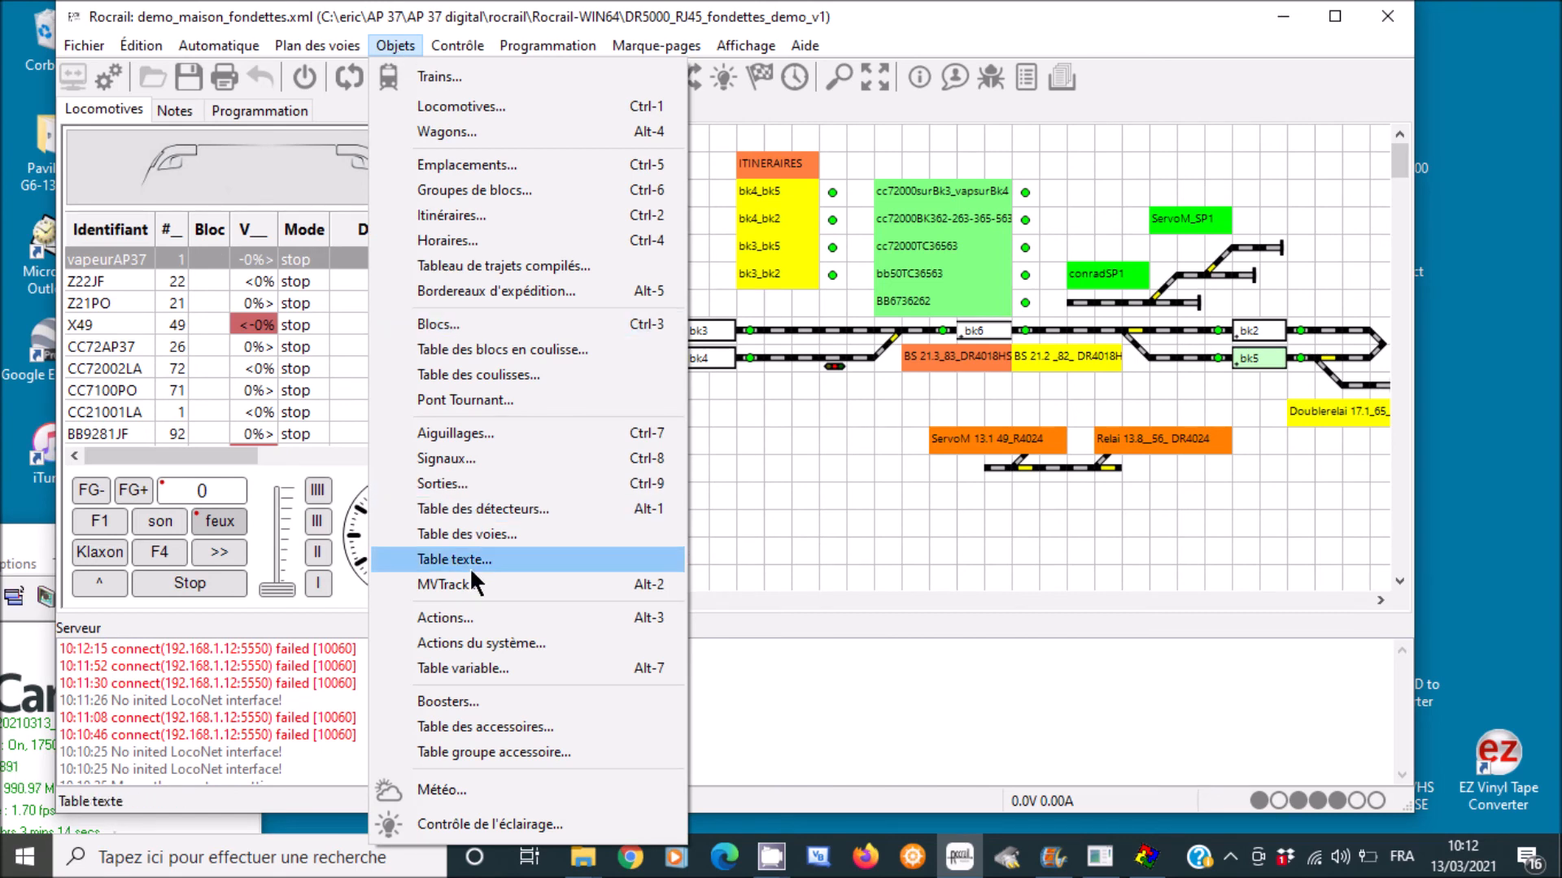
# - In the detectors table, change sensor fb12's central to Z21TUTO, apply and validate
pyautogui.click(483, 508)
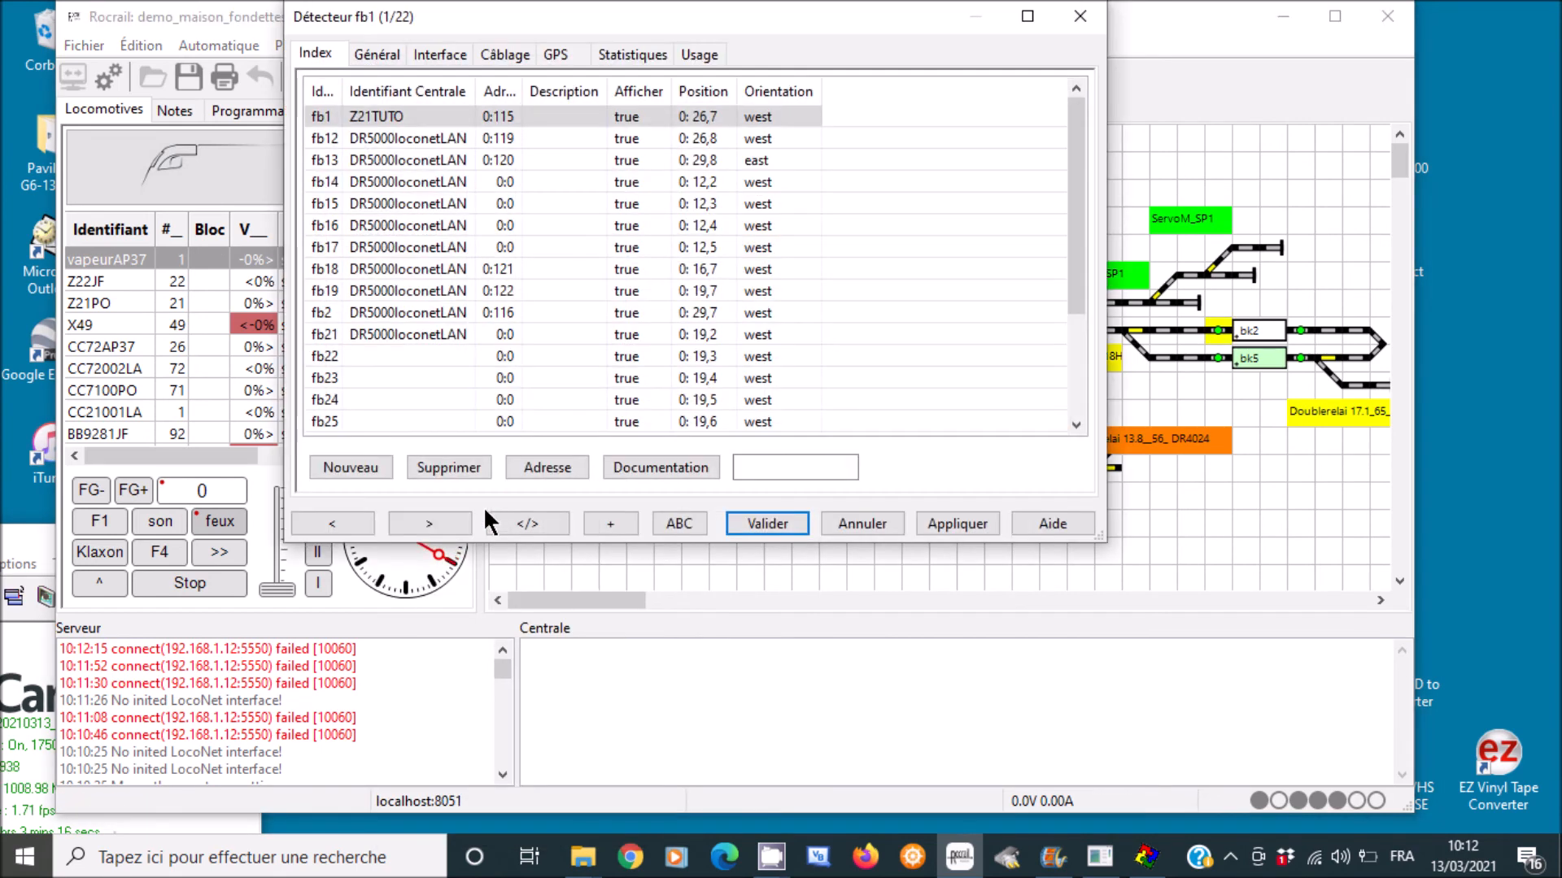
pyautogui.click(393, 137)
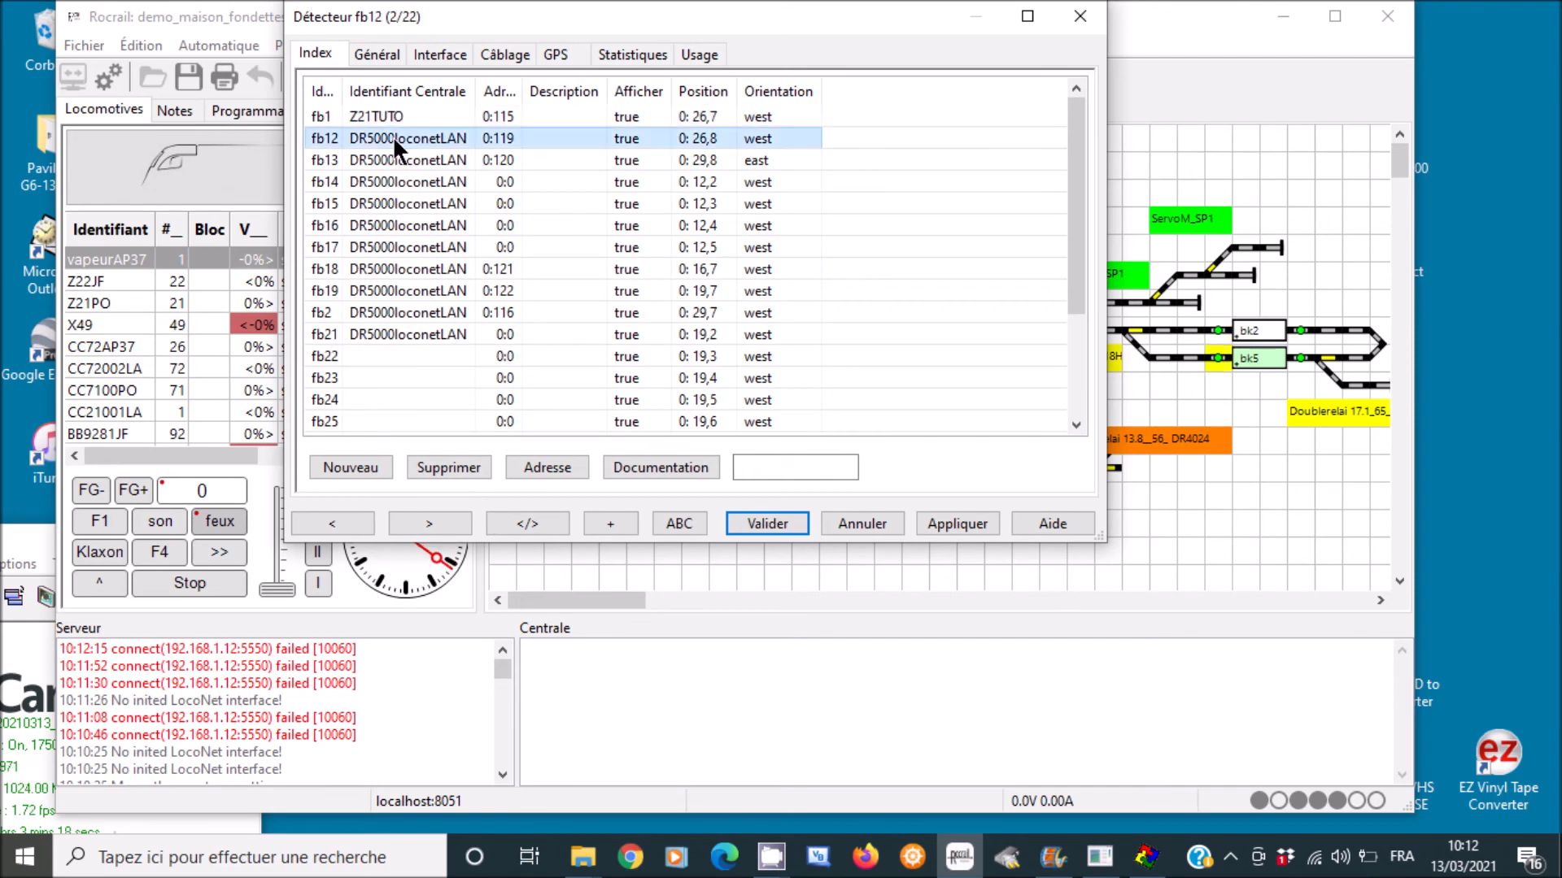
pyautogui.click(435, 53)
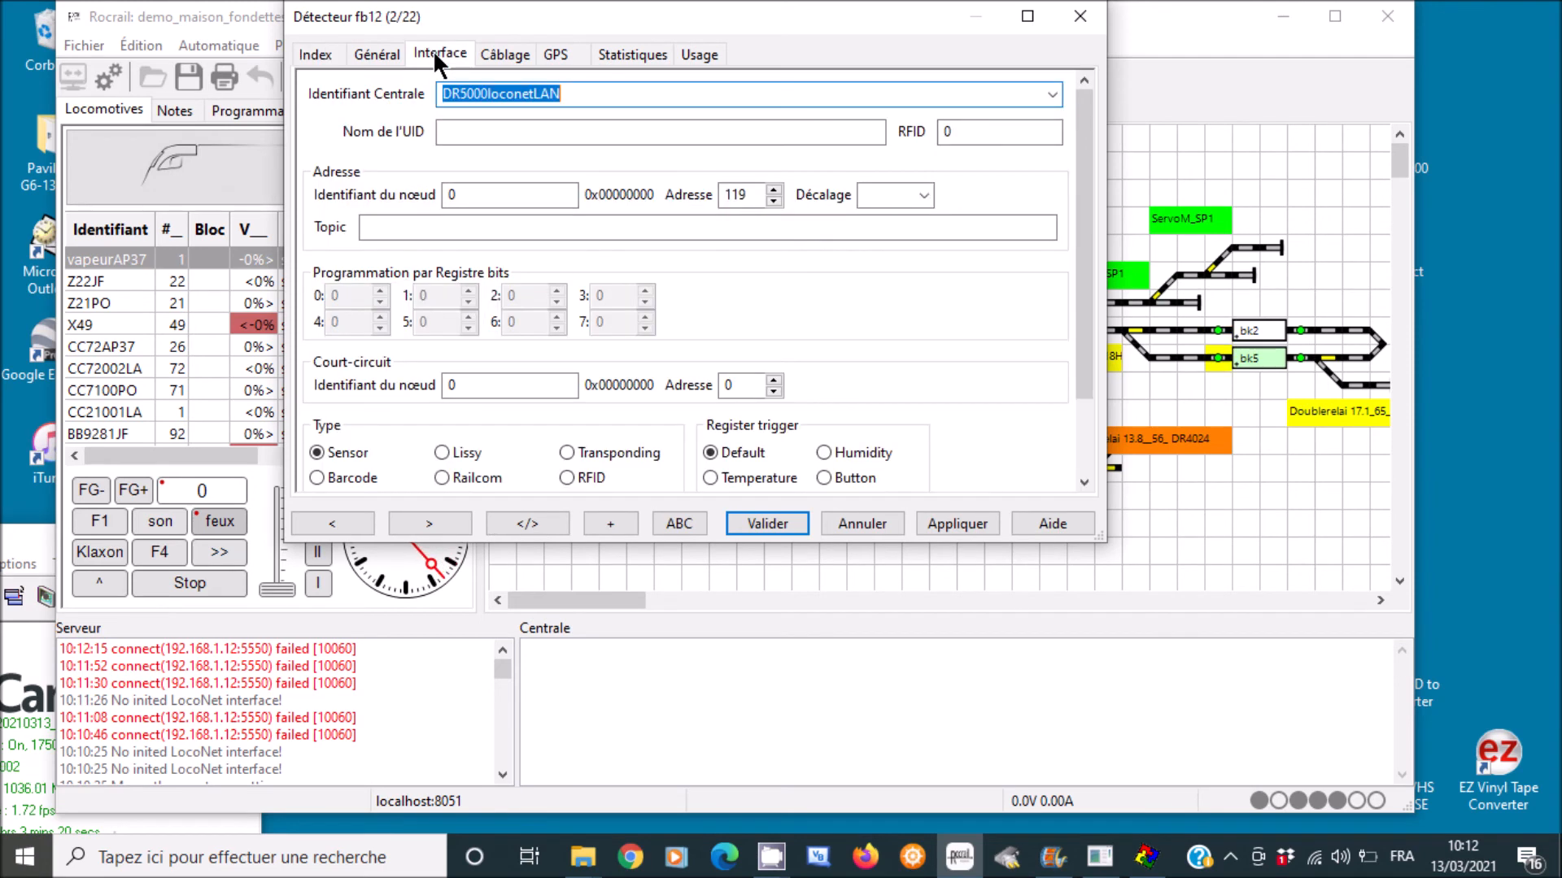
pyautogui.click(1052, 95)
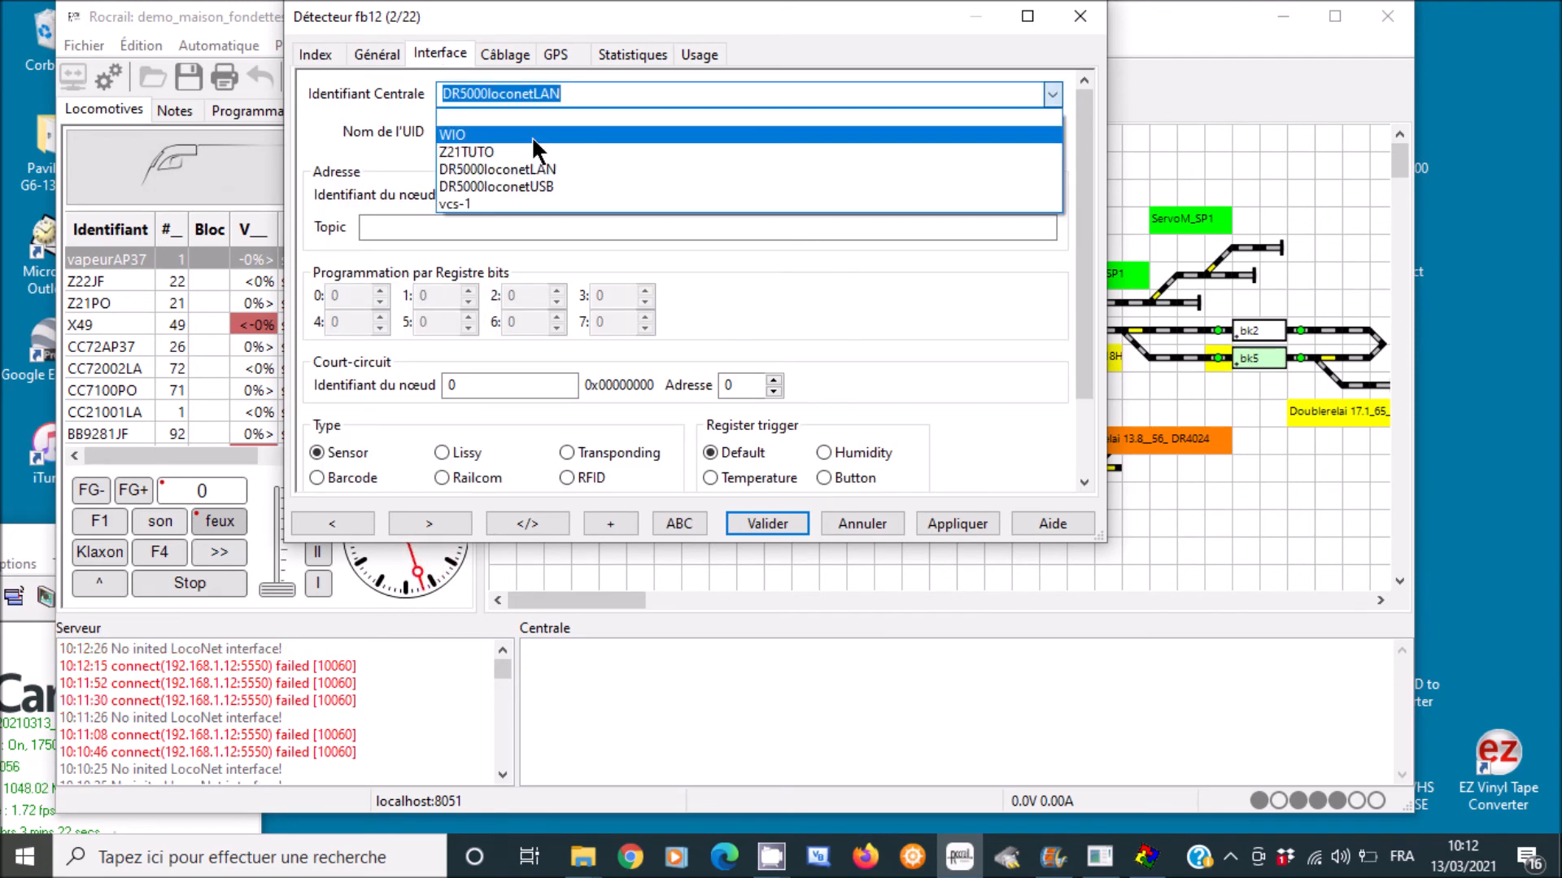
pyautogui.click(529, 149)
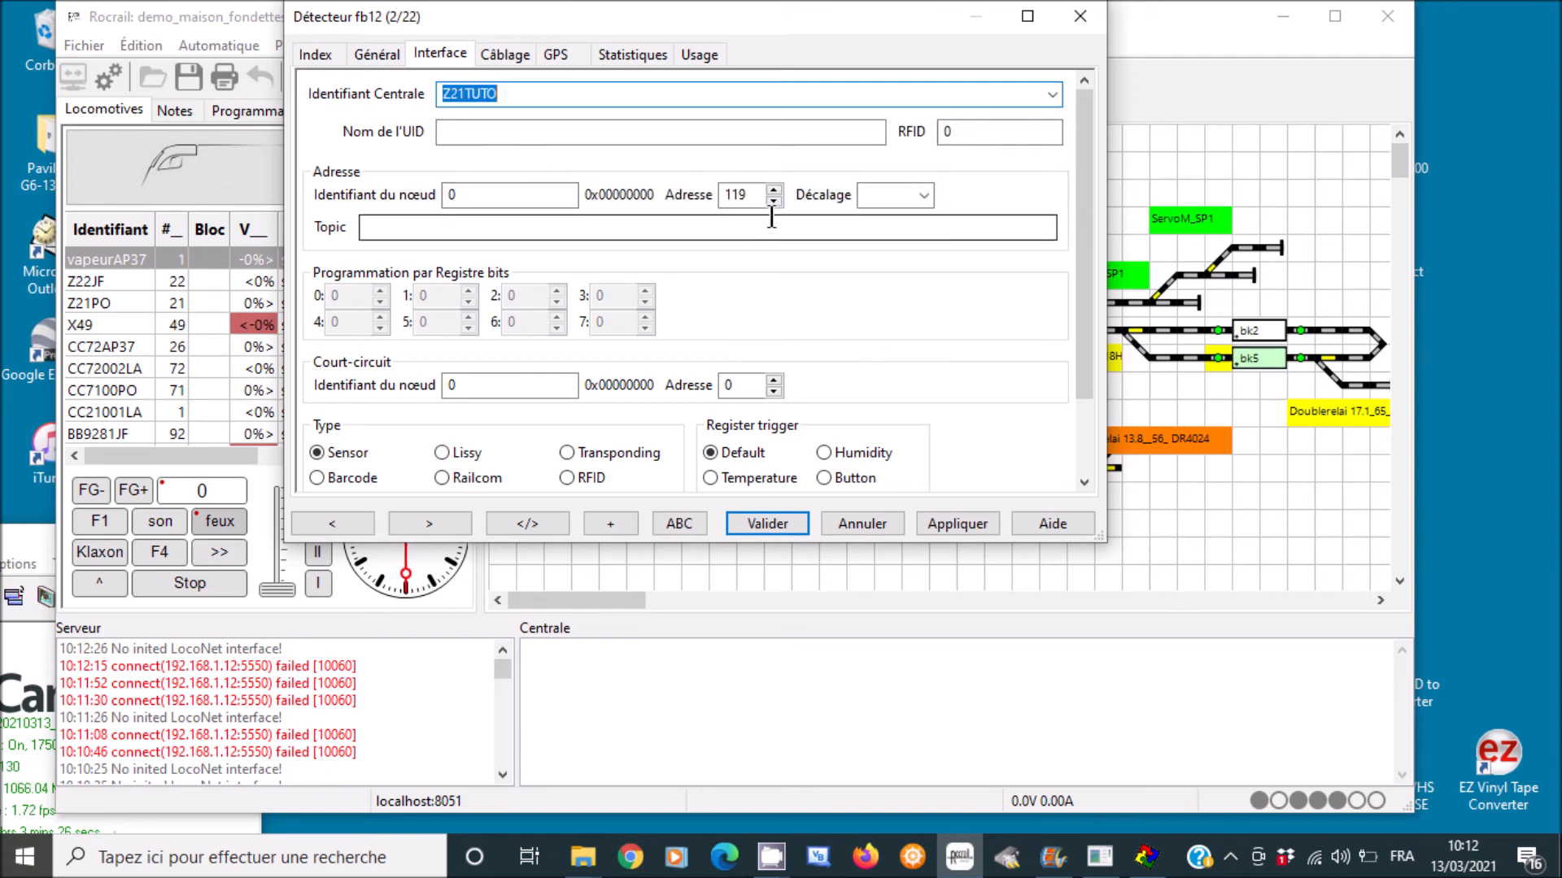
pyautogui.click(949, 524)
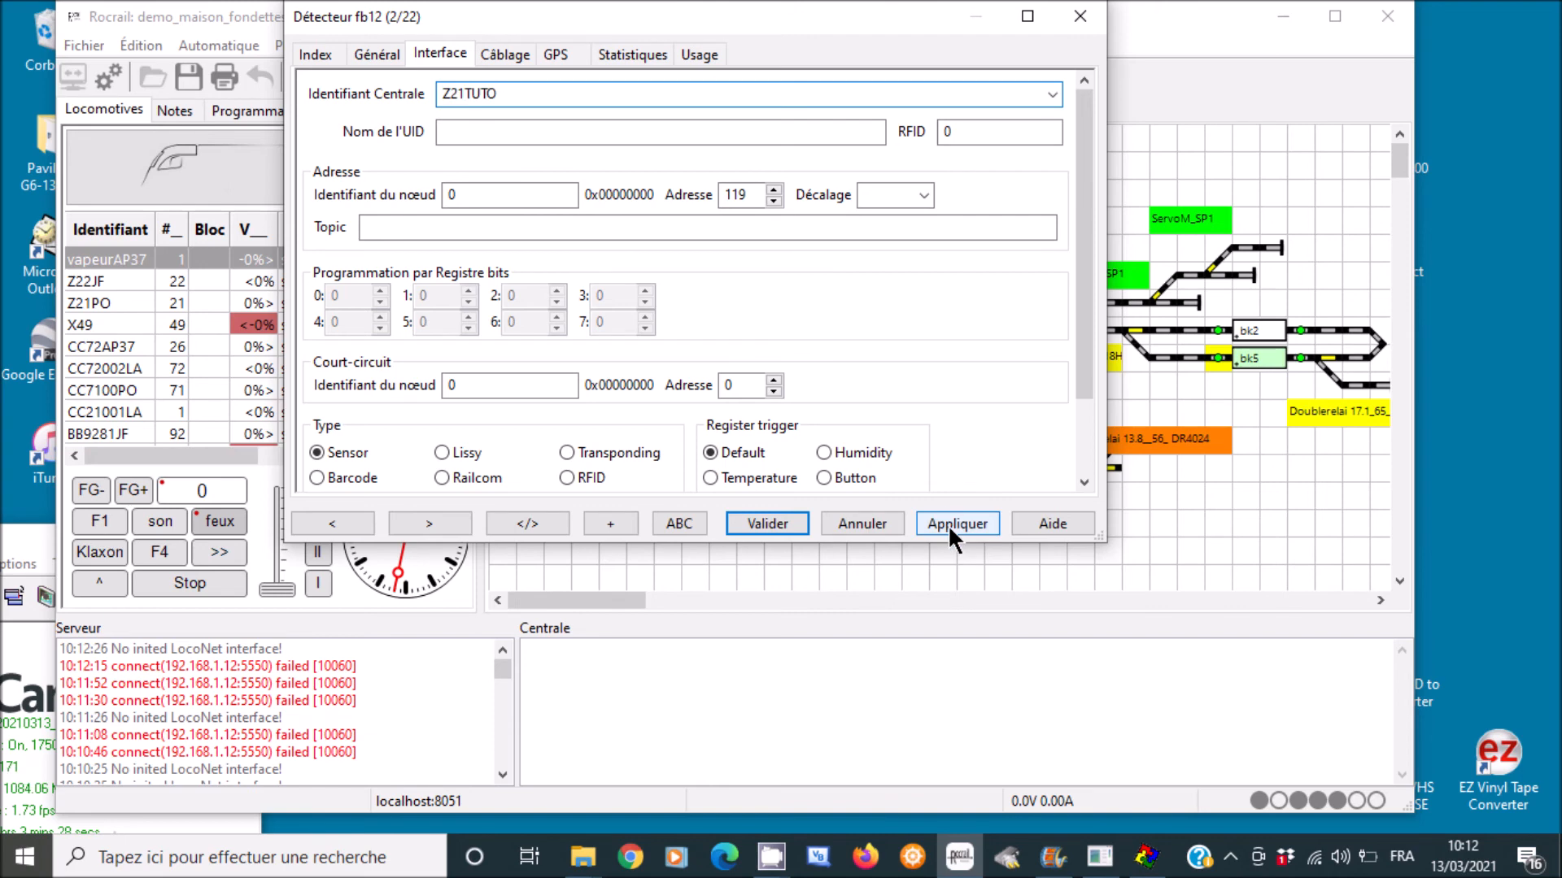
pyautogui.click(775, 524)
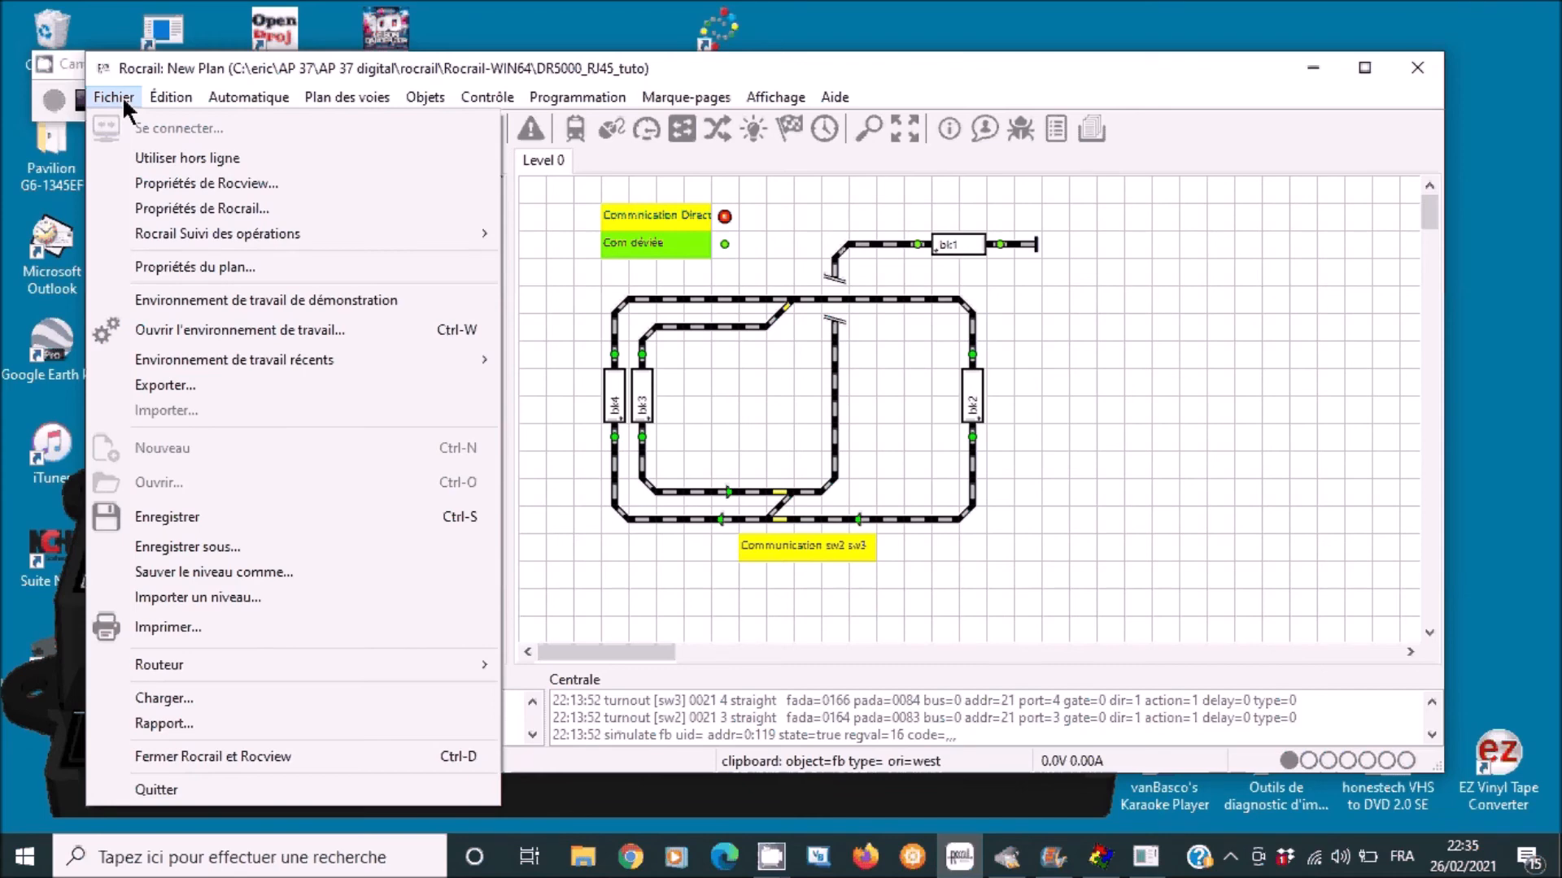
# - Save the plan, quit Rocrail with its server, power off the DR5000 demo, and relaunch Rocrail
pyautogui.click(167, 517)
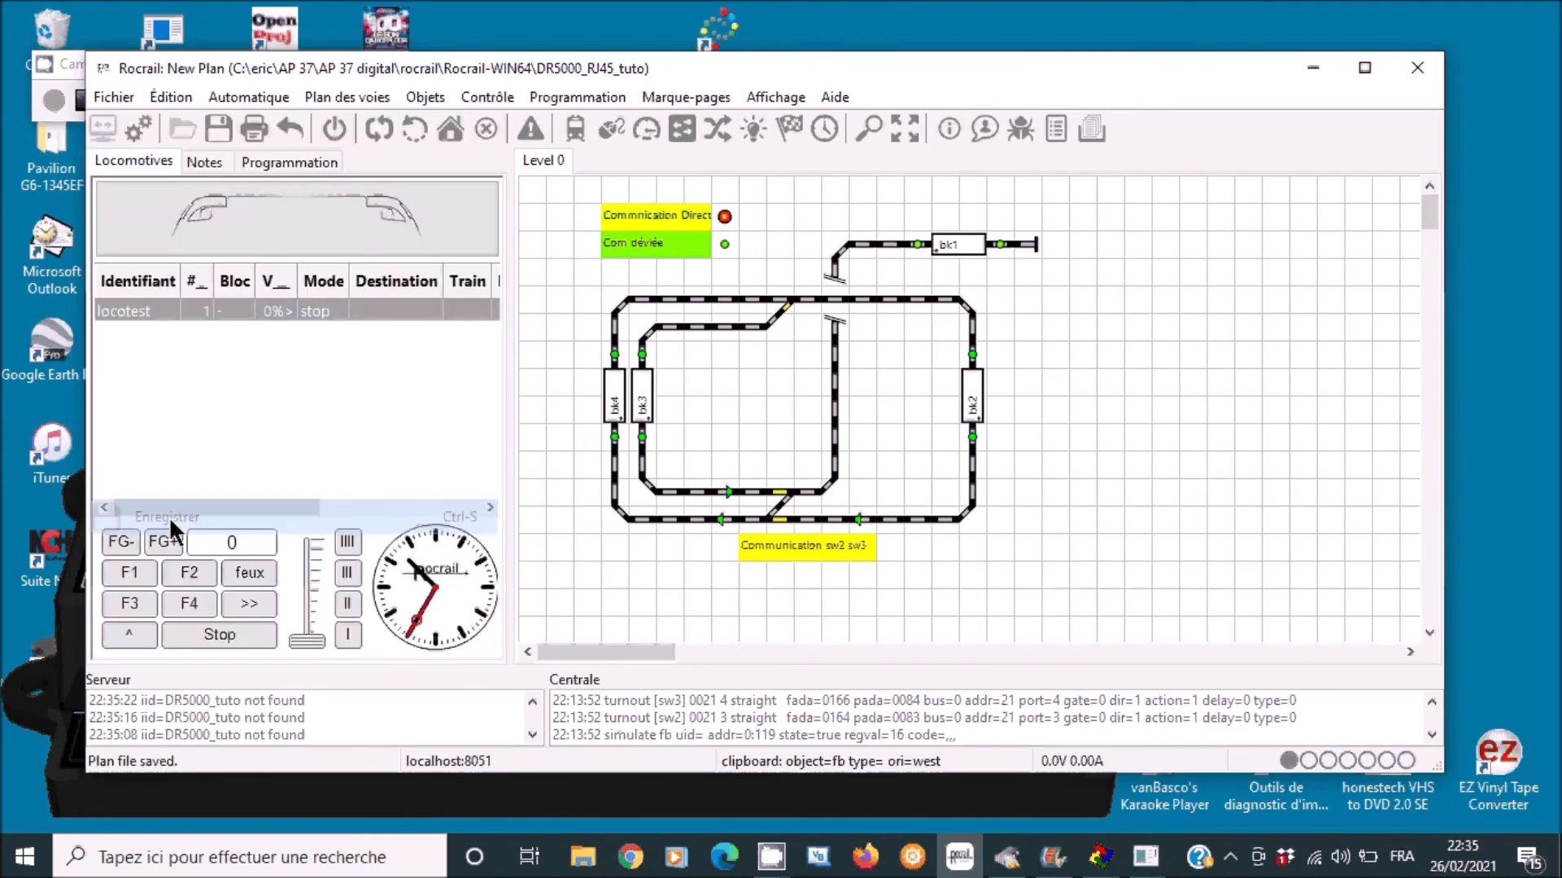
pyautogui.click(114, 97)
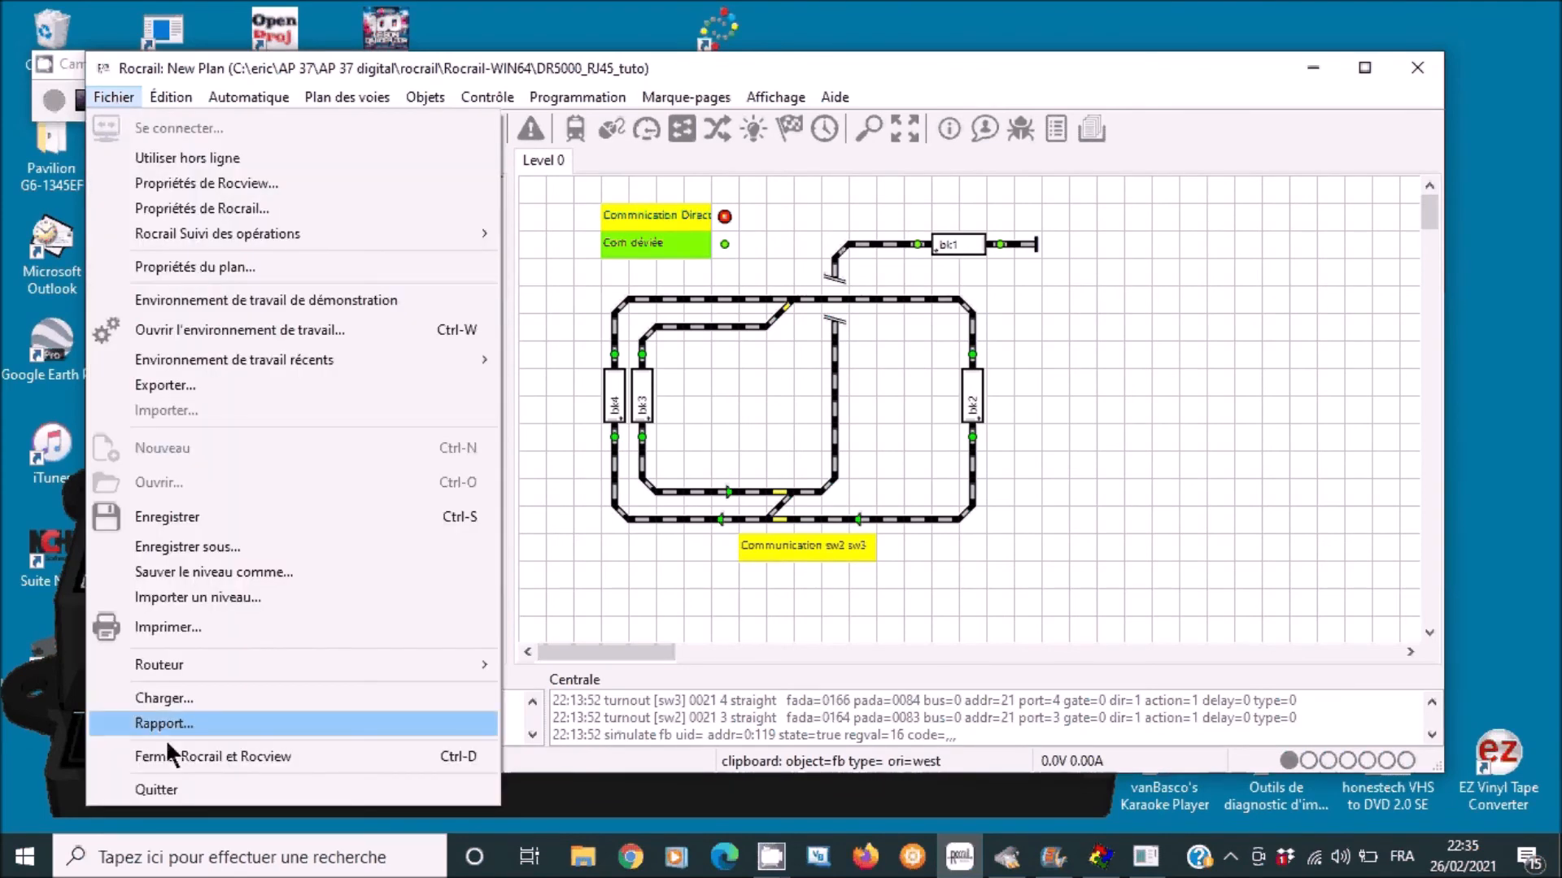
pyautogui.click(173, 781)
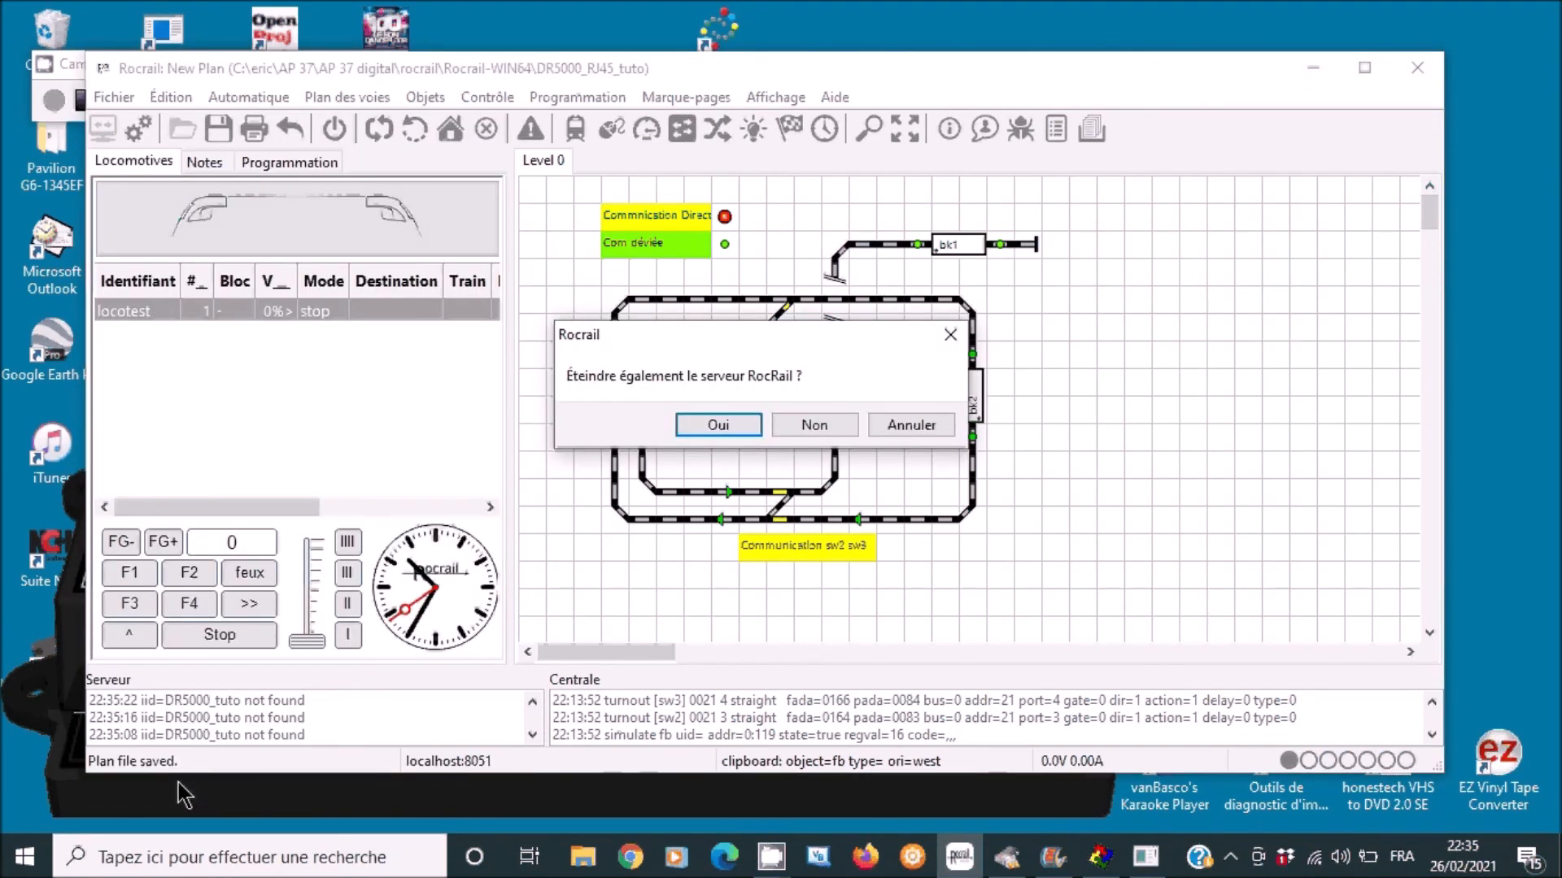
pyautogui.click(718, 425)
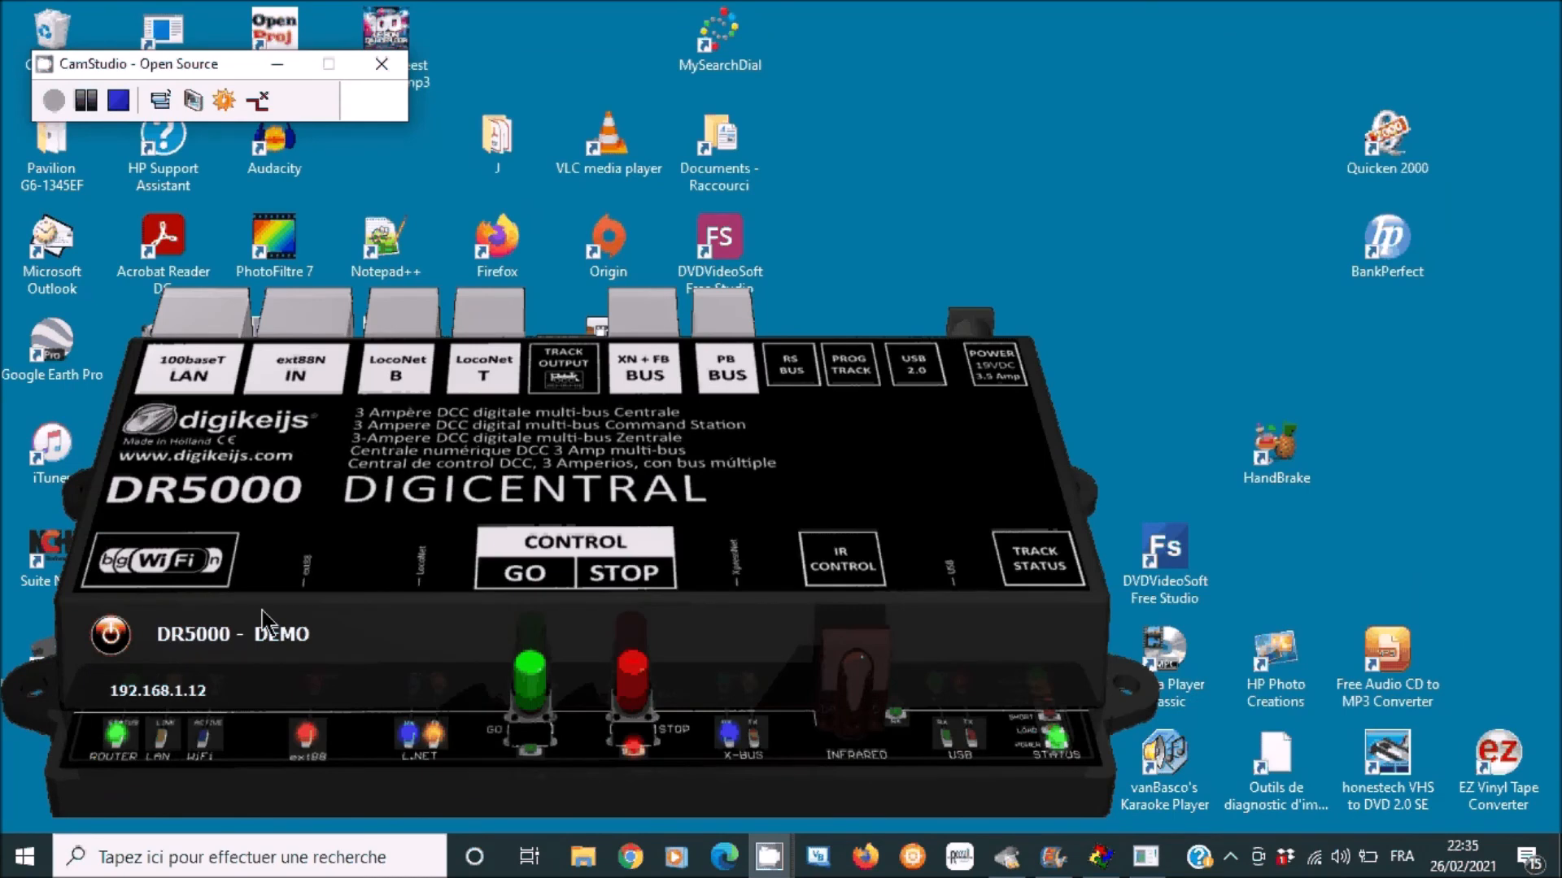
pyautogui.click(113, 641)
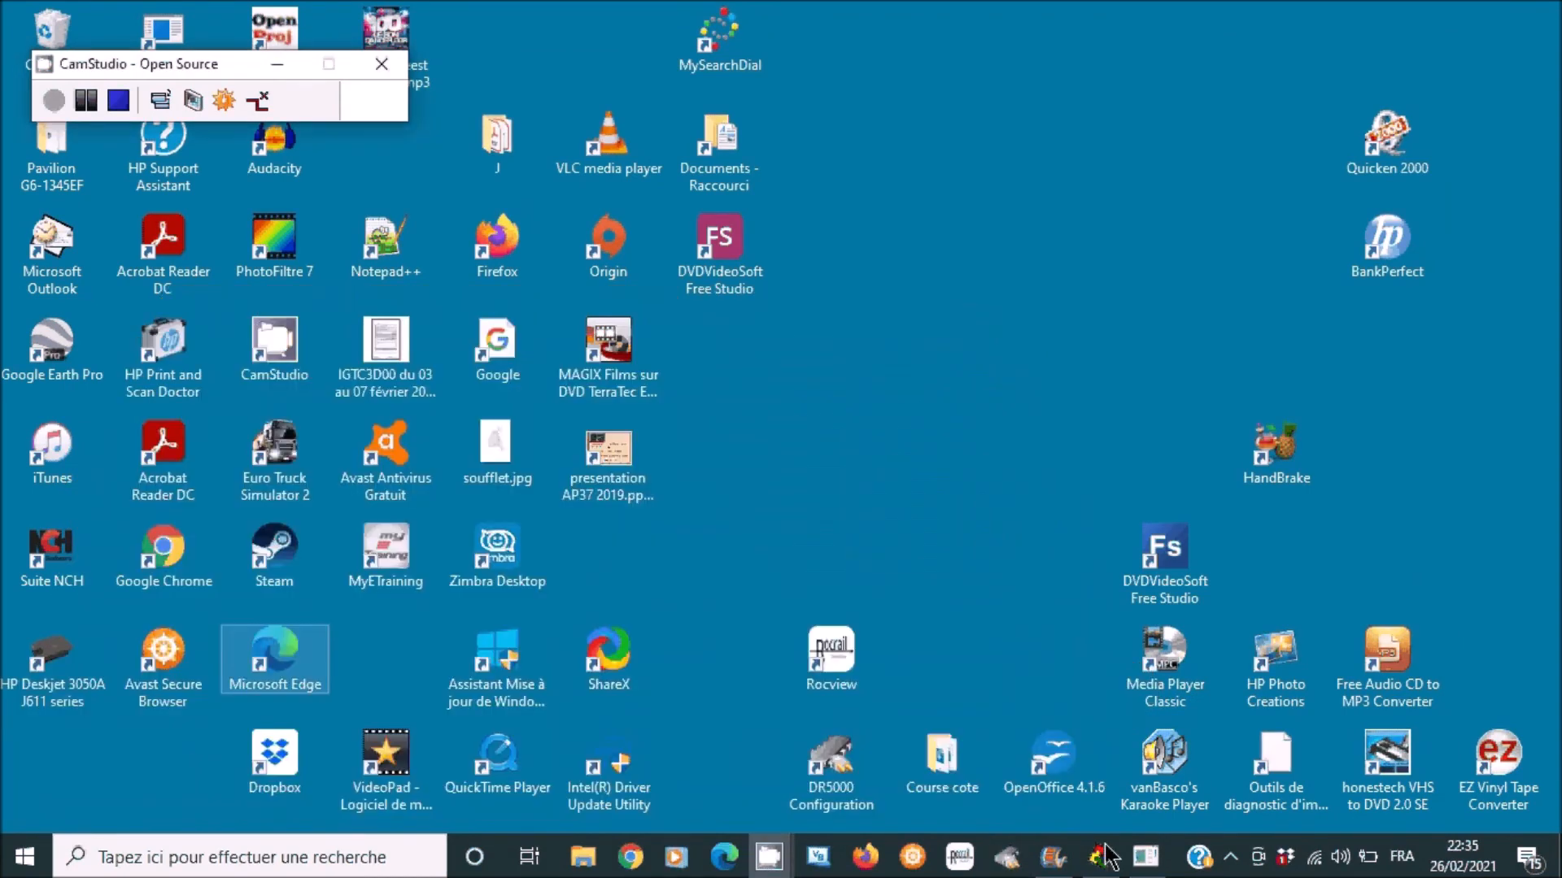
pyautogui.click(958, 860)
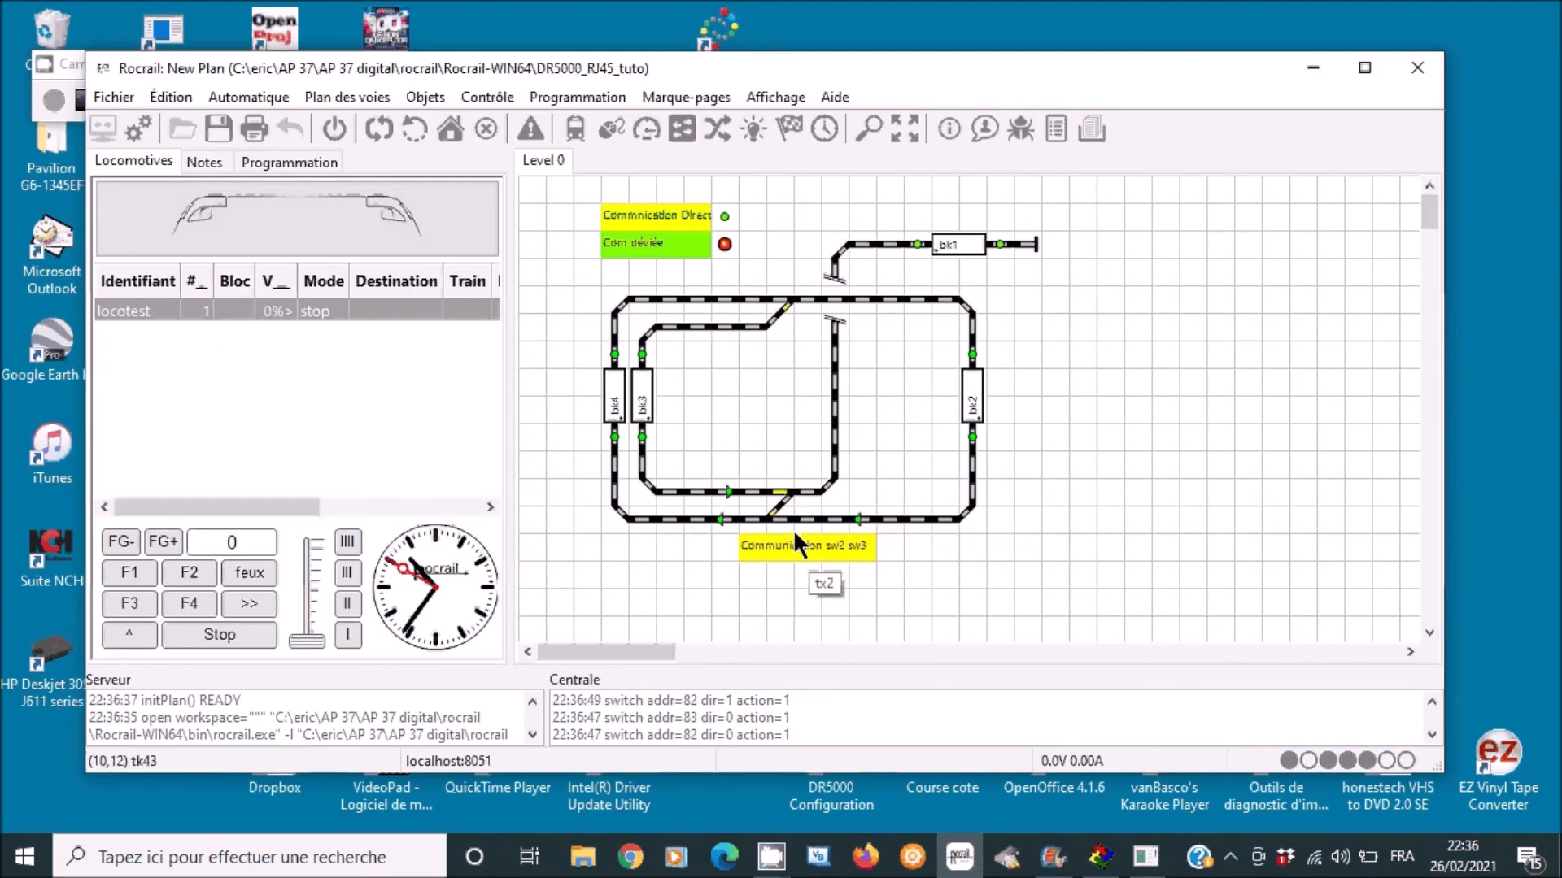
# - Throw switches sw3 and sw1, then trigger the Commnication Direct and Com déviée sensors
pyautogui.click(781, 523)
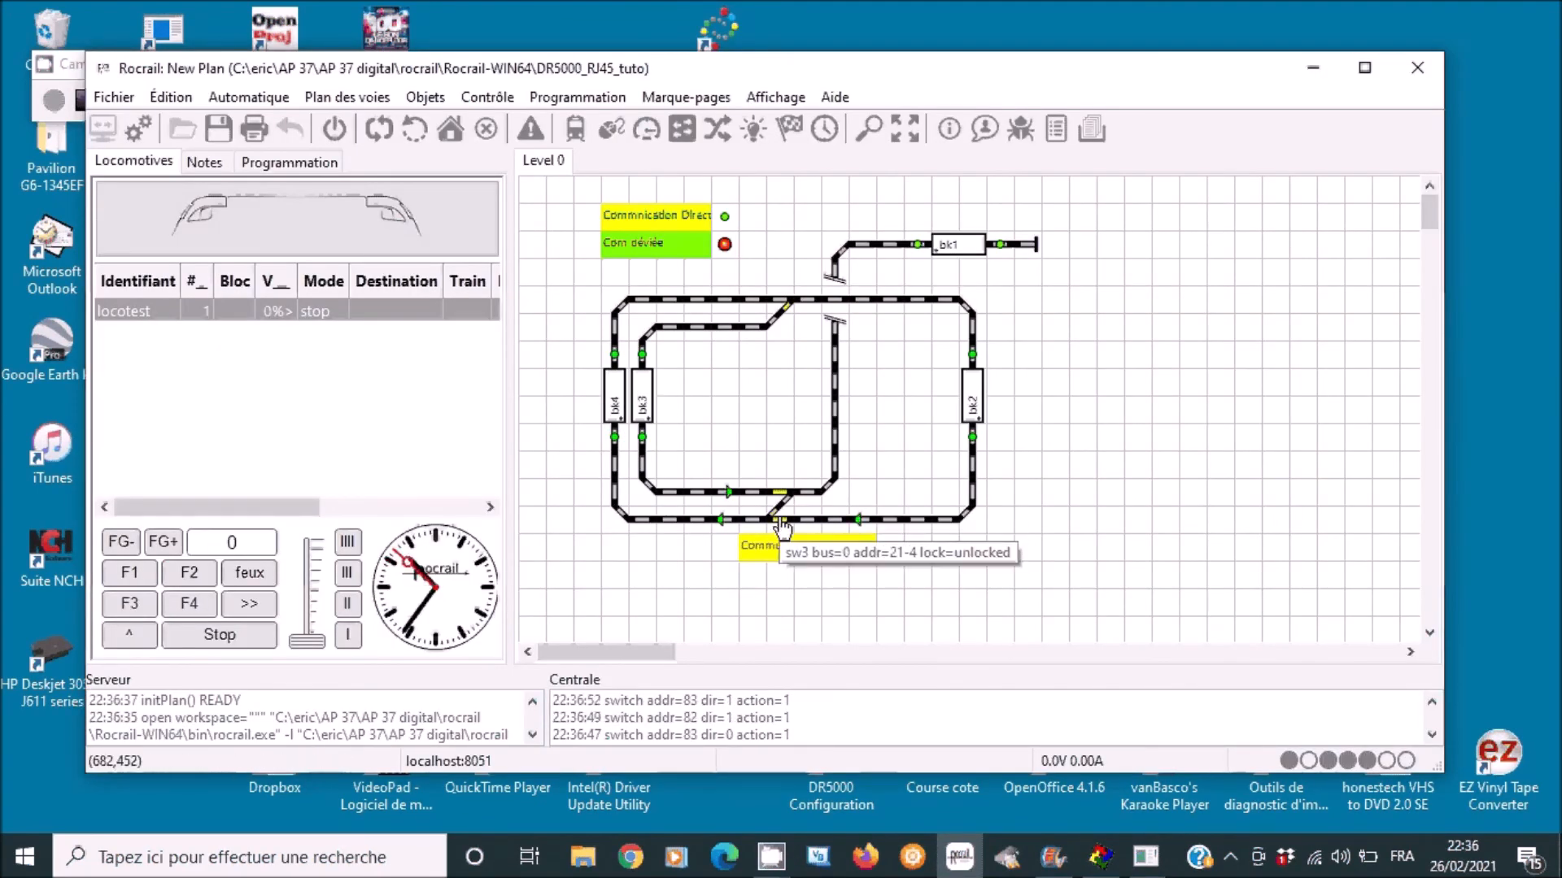
pyautogui.click(783, 314)
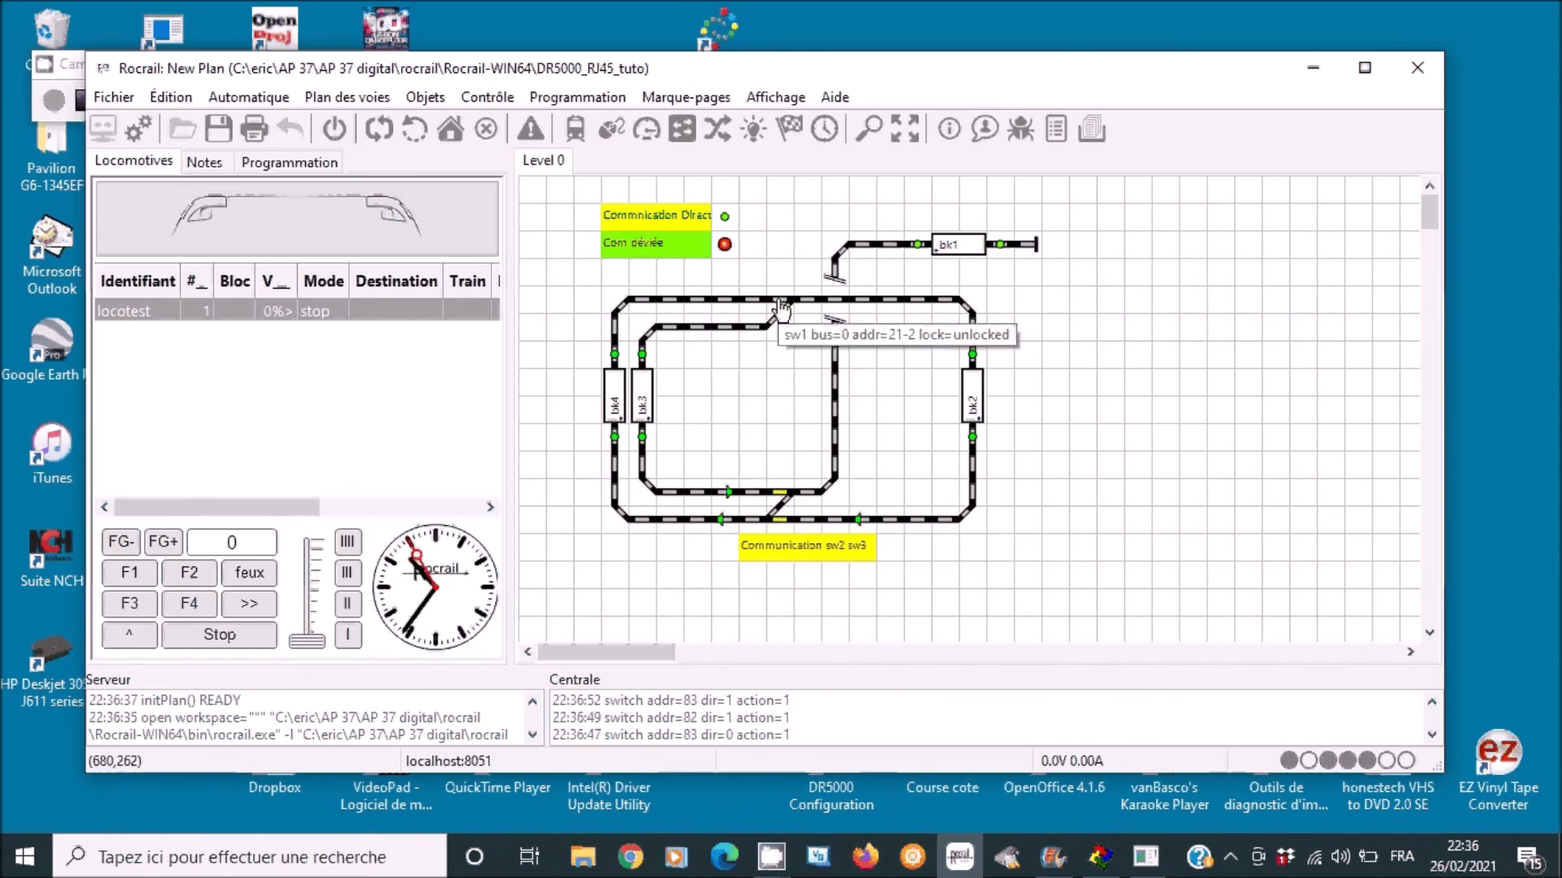
pyautogui.click(724, 213)
pyautogui.click(724, 244)
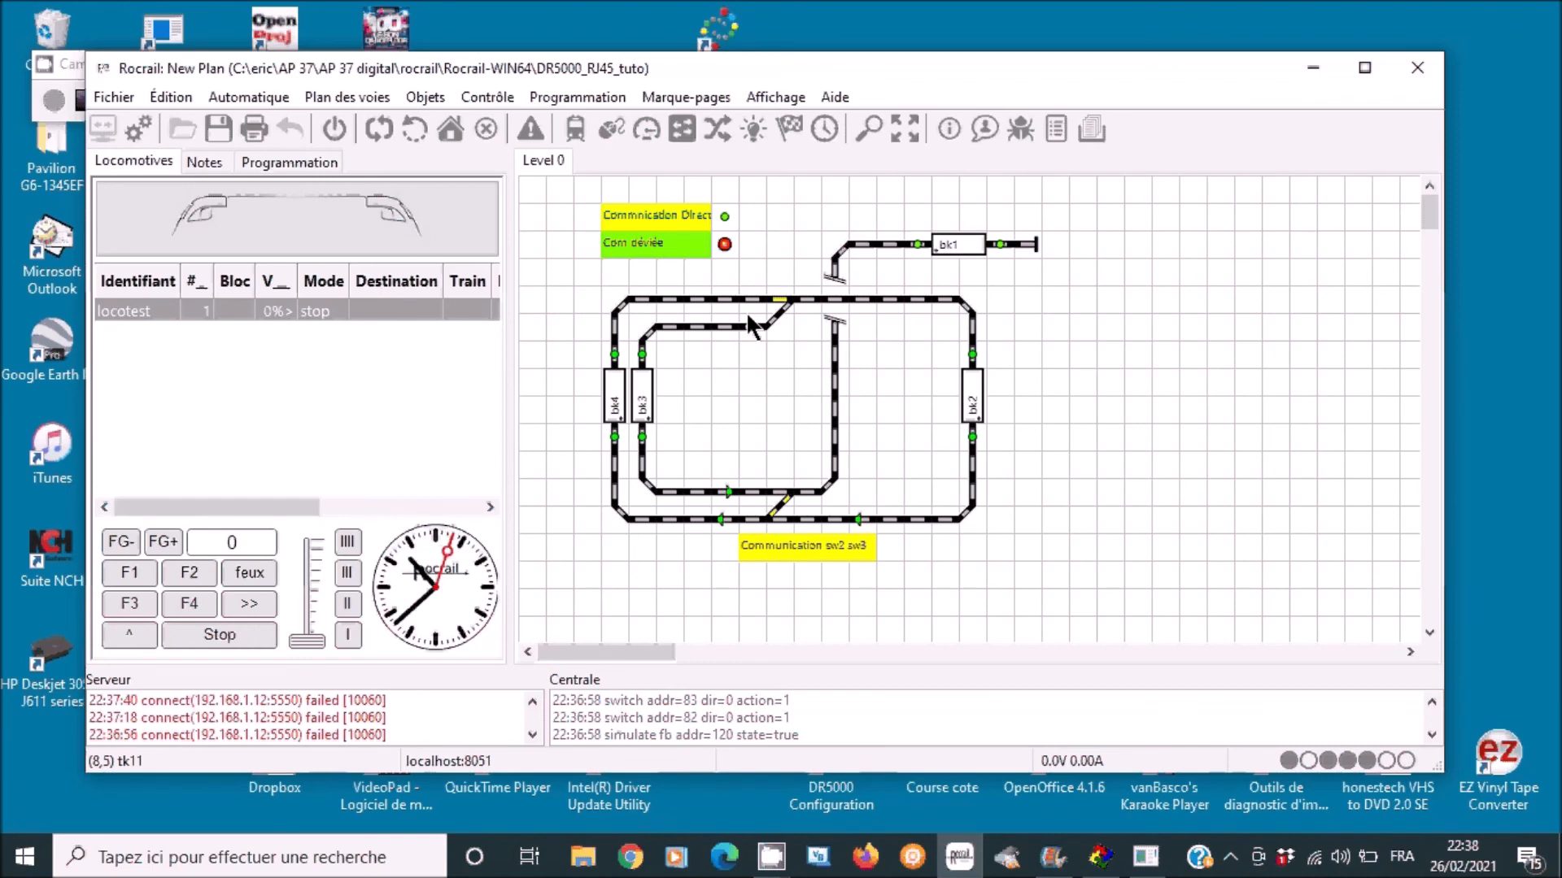
pyautogui.moveTo(617, 61); pyautogui.dragTo(851, 70)
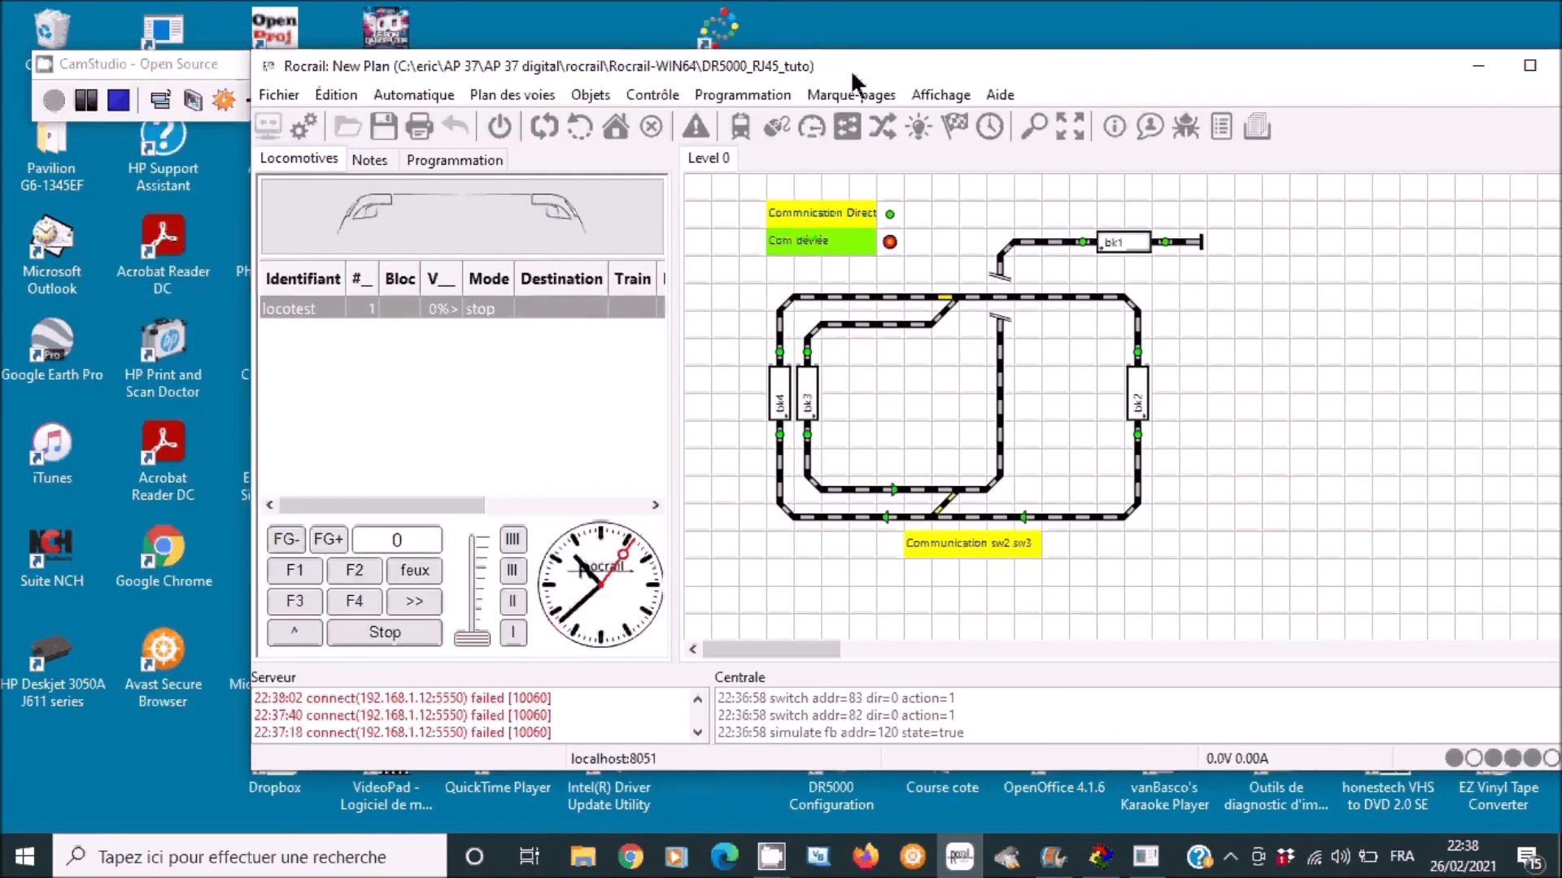